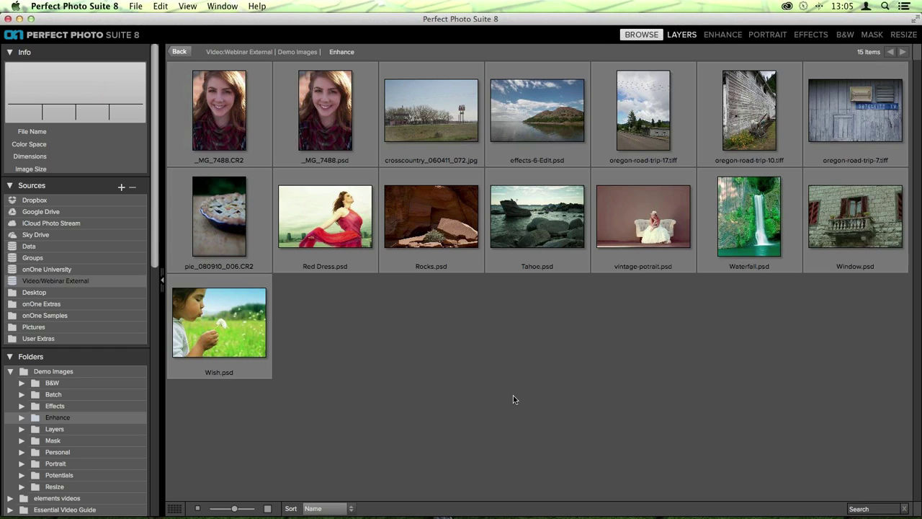
Preview Tahoe.psd and Red Dress.psd full size in the Enhance folder, returning to the thumbnails each time
mouse_move(455, 515)
left_click(505, 239)
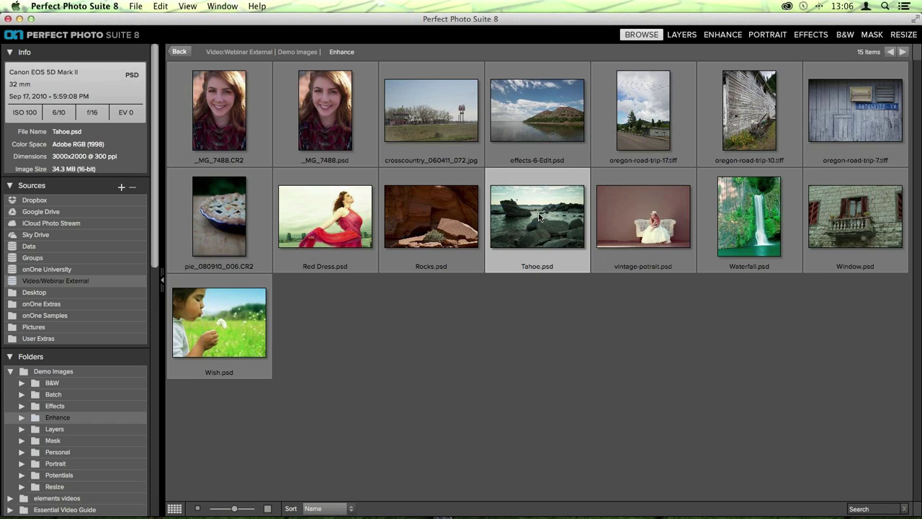
double_click(538, 216)
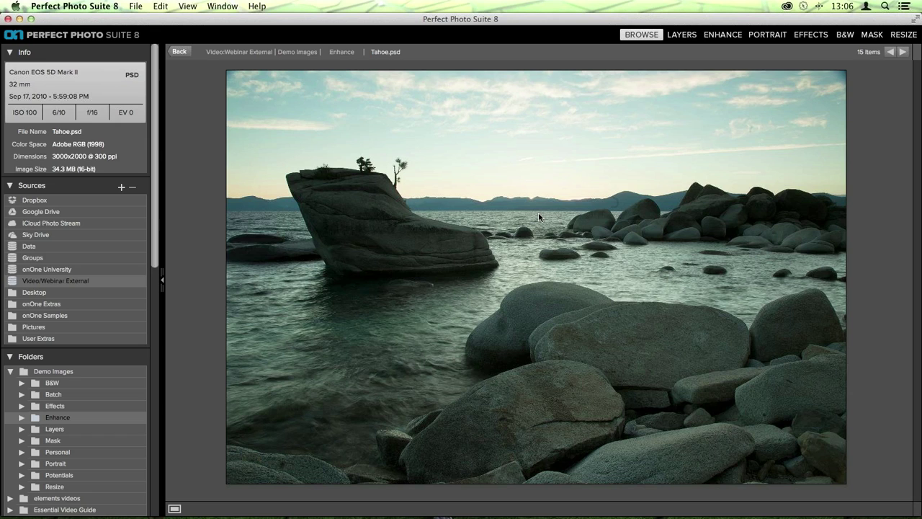
double_click(538, 212)
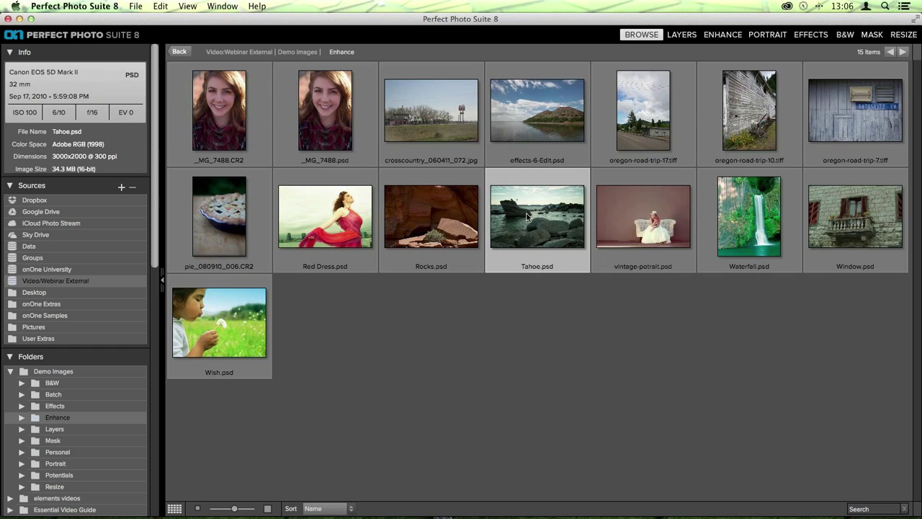
double_click(335, 223)
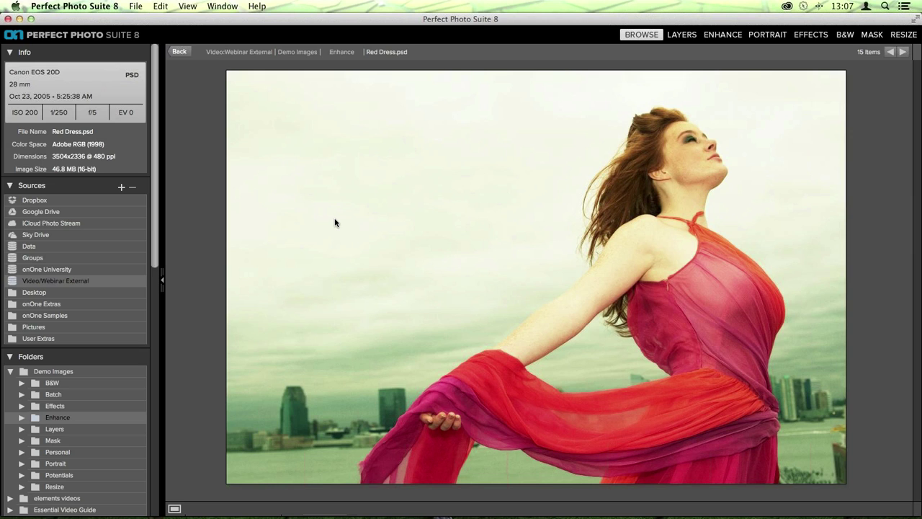
double_click(335, 223)
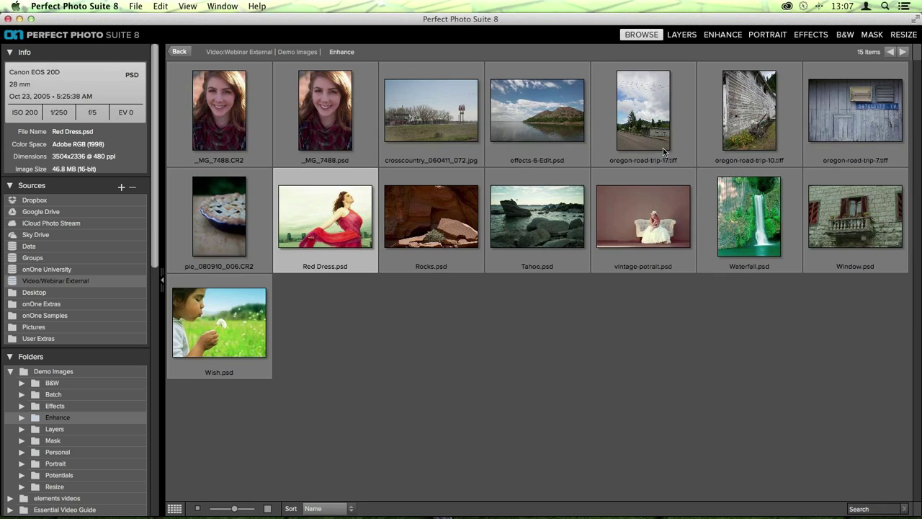
Preview Window.psd, oregon-road-trip-17.tiff and oregon-road-trip-7.tiff full size, returning to the thumbnails after each
left_click(841, 214)
double_click(840, 214)
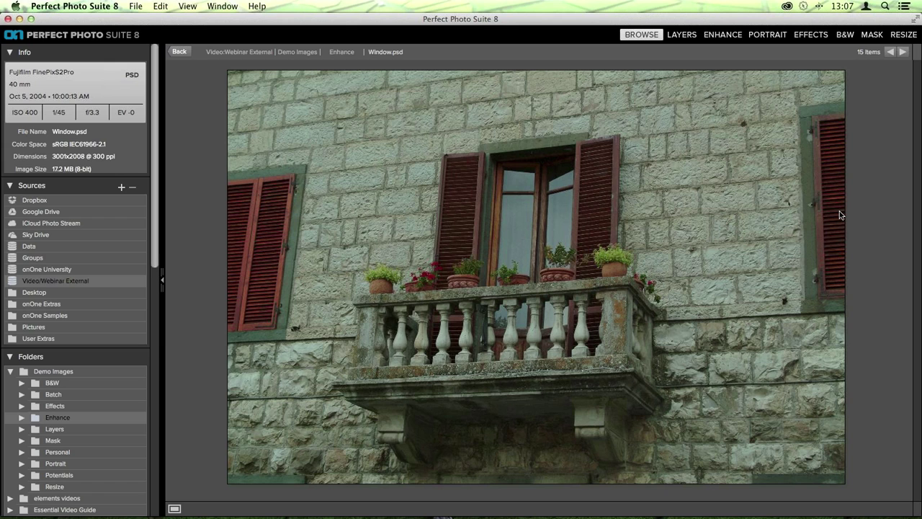
double_click(839, 214)
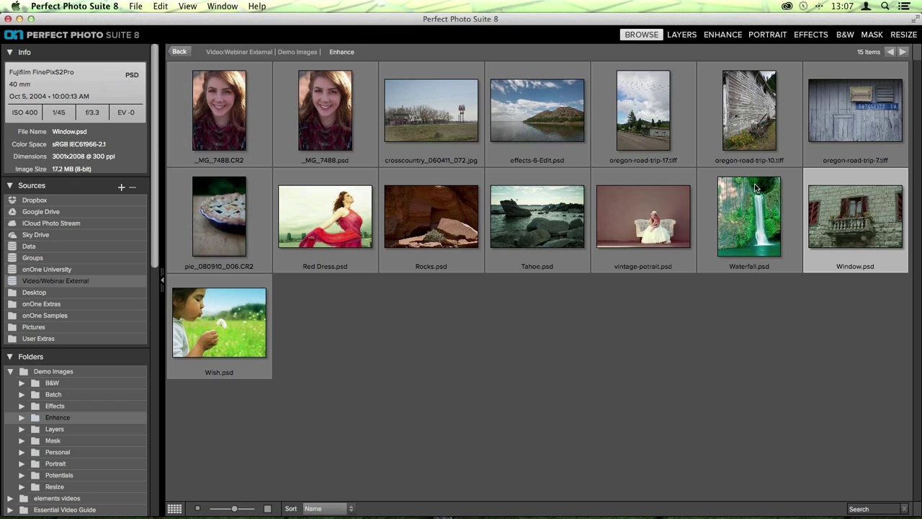
double_click(633, 93)
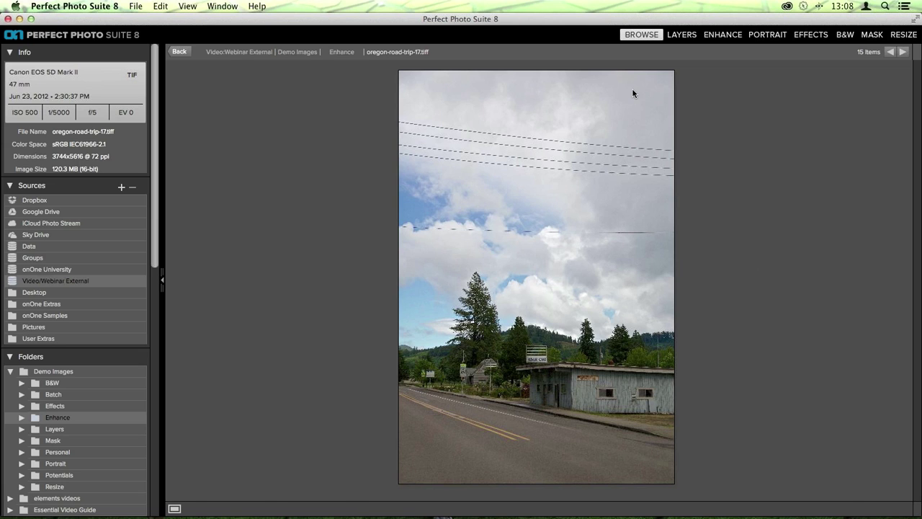
double_click(633, 93)
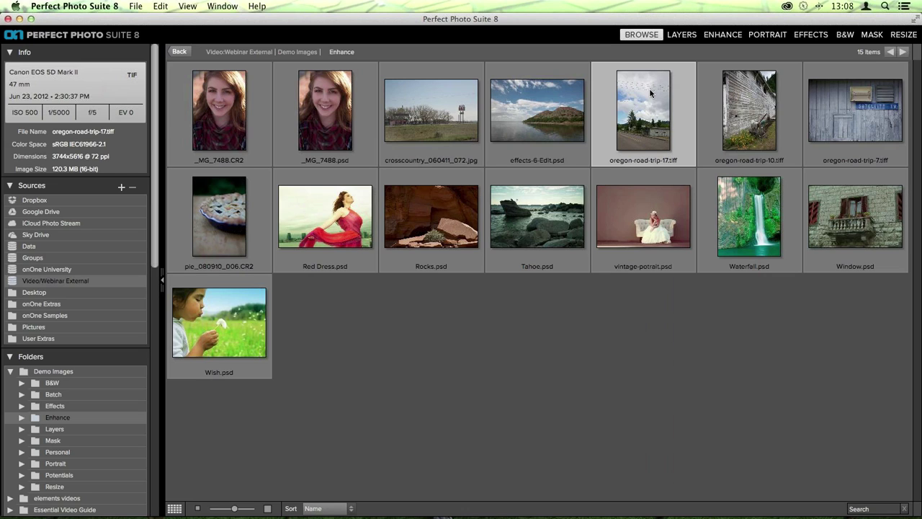
double_click(865, 107)
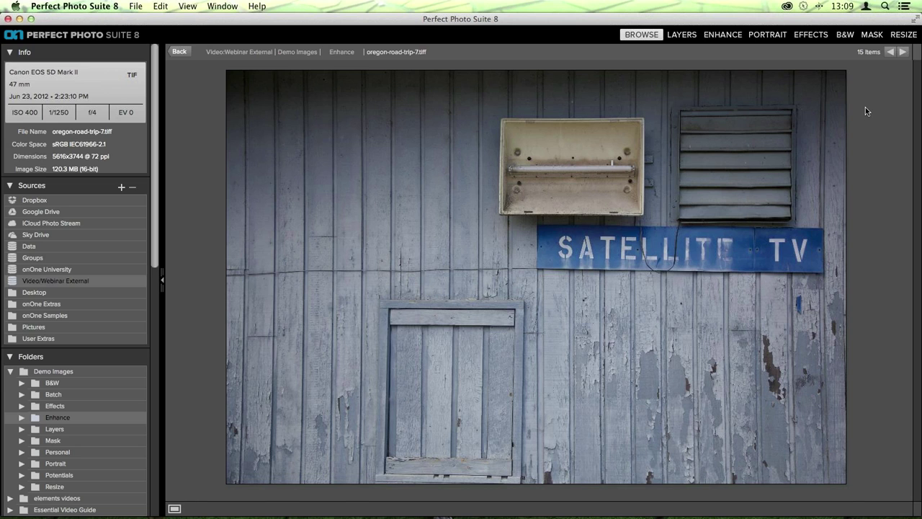
double_click(865, 110)
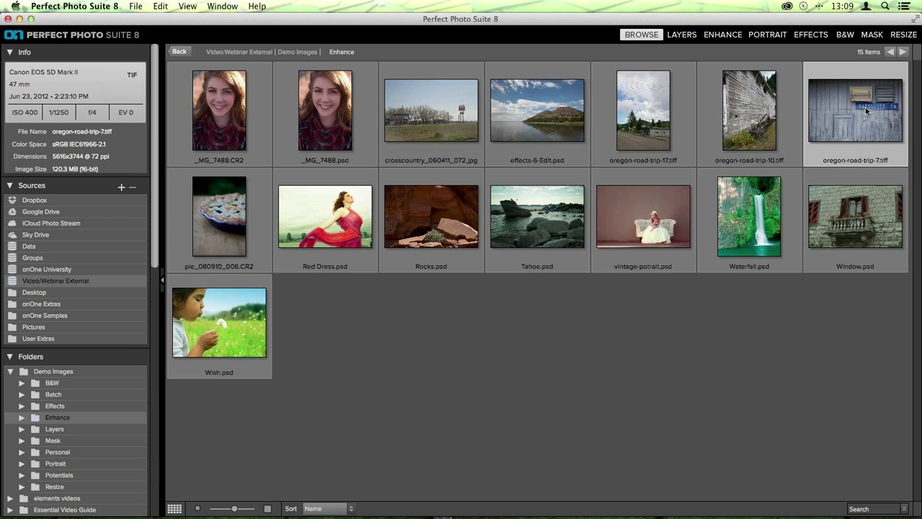
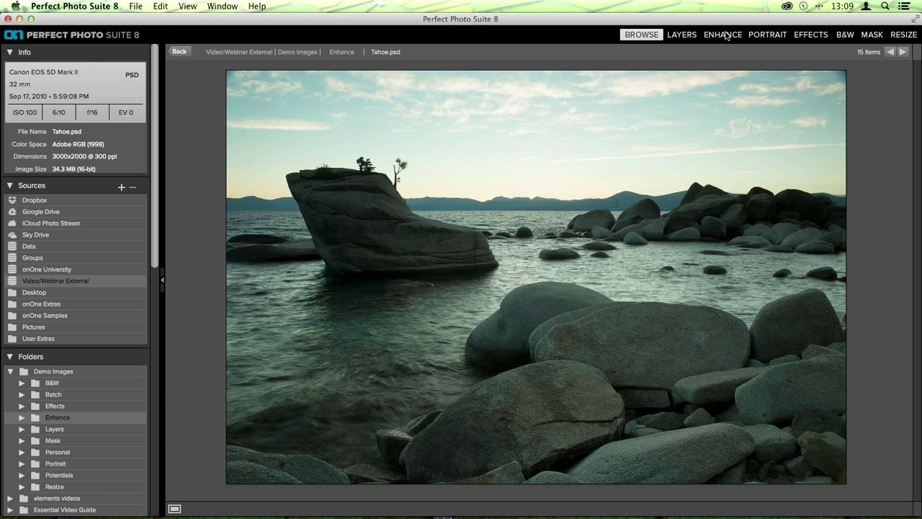
Open Tahoe.psd in the Enhance module as a copy, keeping the existing copy options
left_click(726, 36)
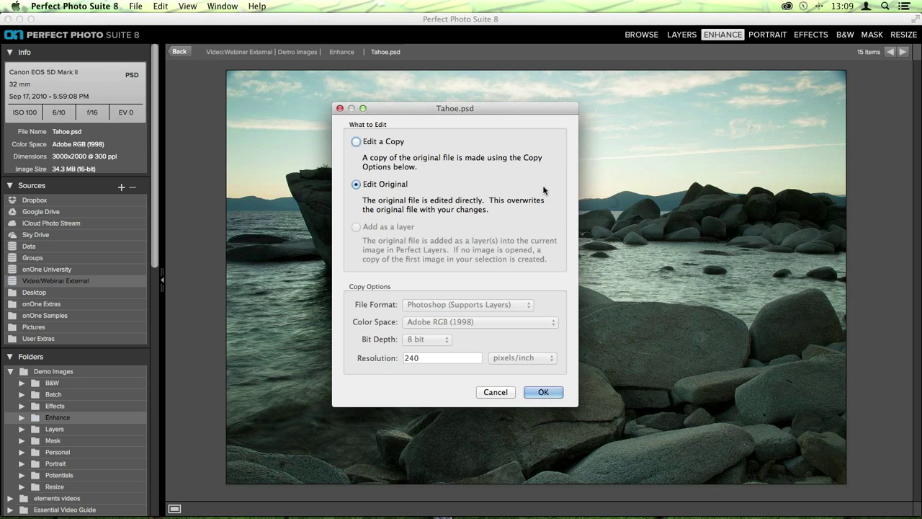
left_click(379, 142)
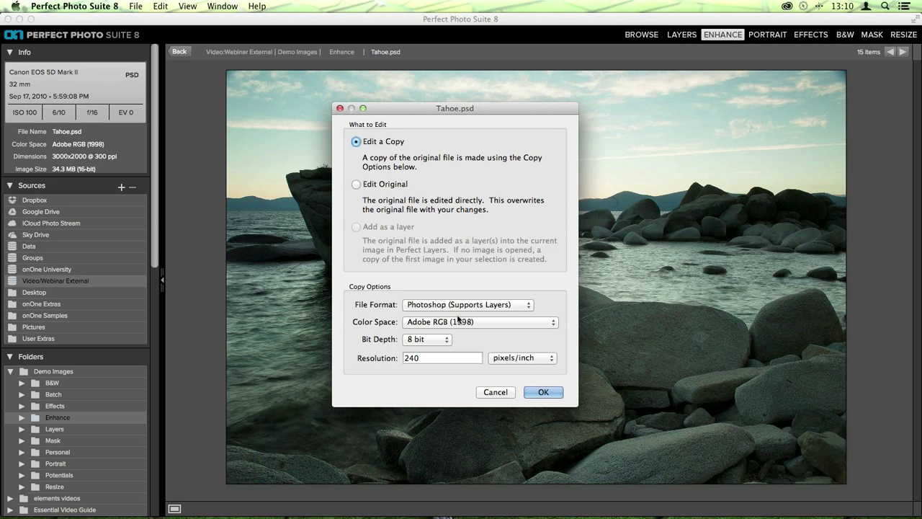
left_click(540, 394)
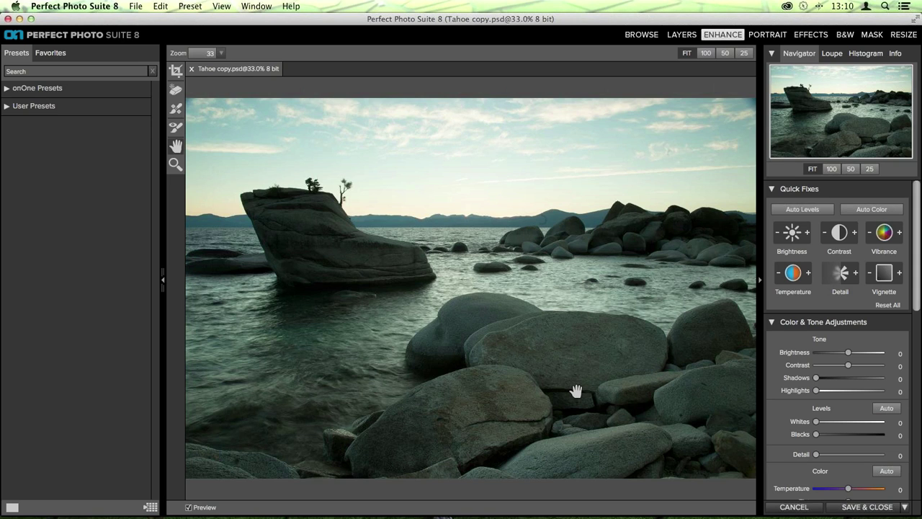
Try Auto Levels and remove it, and correct the color cast with Auto Color
left_click(821, 209)
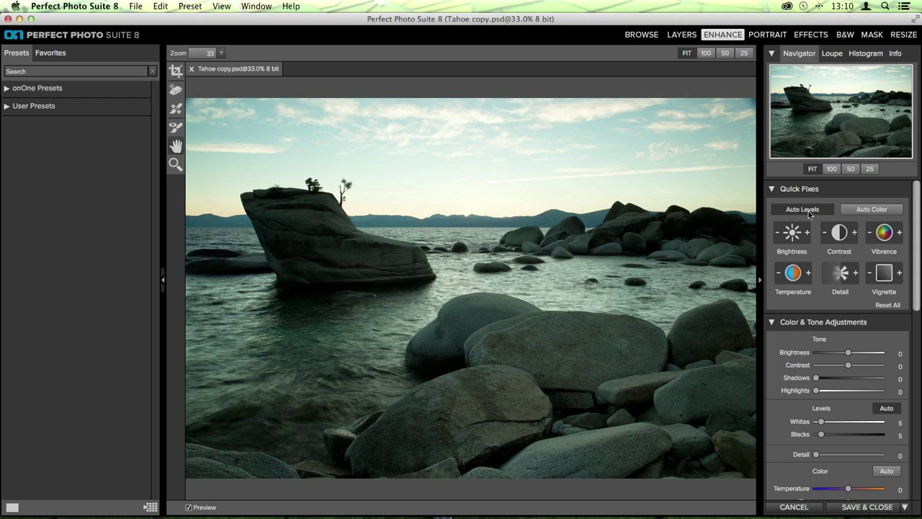
left_click(808, 211)
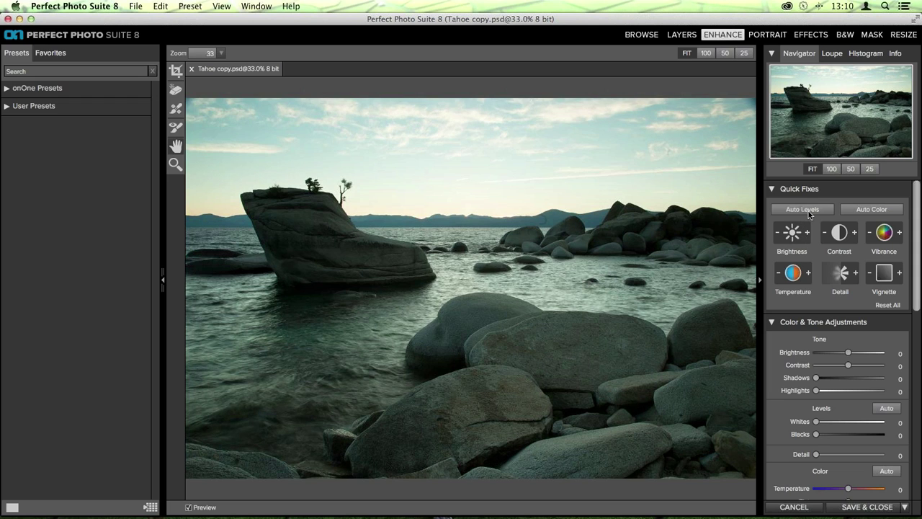
left_click(877, 210)
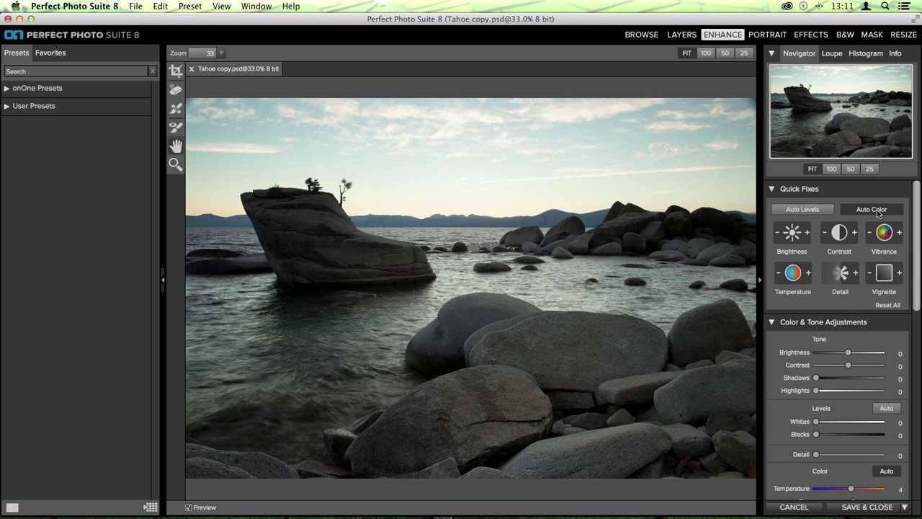
left_click(877, 210)
left_click(876, 210)
Raise the brightness quick fix to 10 and try higher contrast, reverting contrast to 0
left_click(796, 234)
left_click(778, 232)
left_click(805, 235)
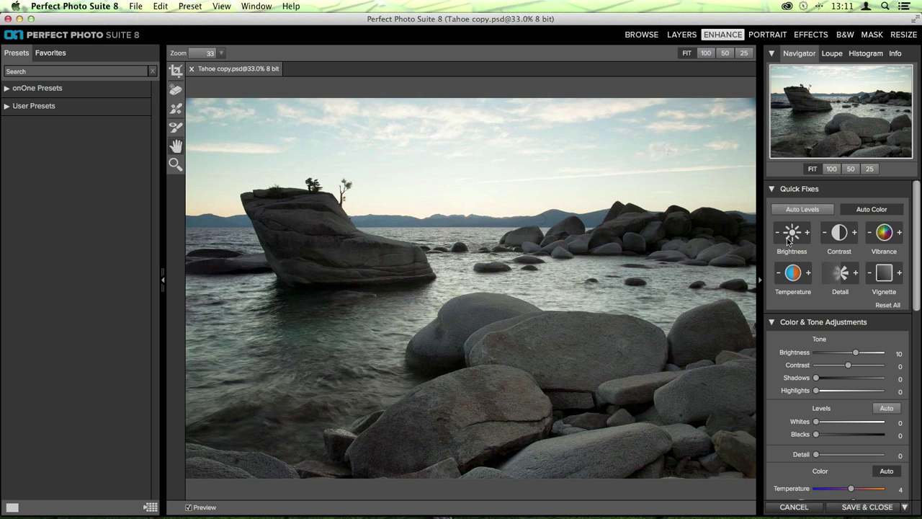
left_click(856, 234)
left_click(826, 235)
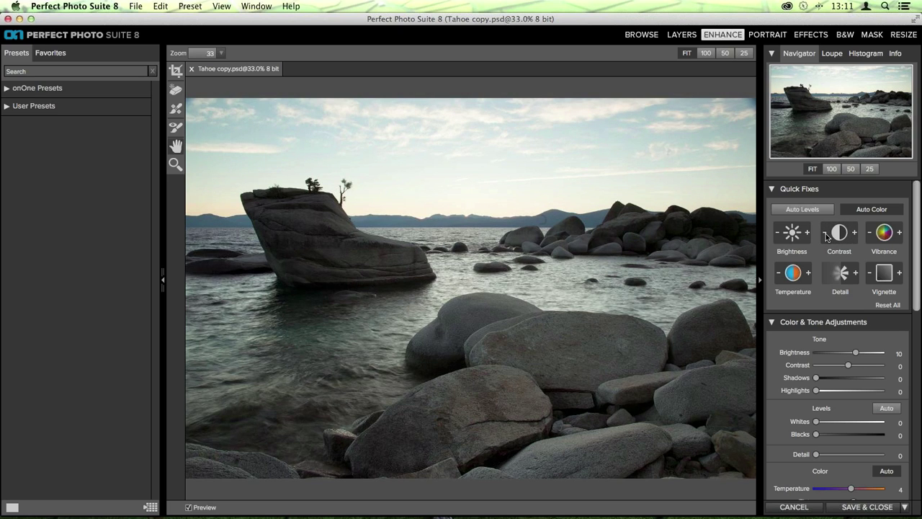
Raise vibrance to 20 and detail to 10 using the quick fixes, and try a warmer temperature before reverting it
left_click(899, 236)
left_click(808, 274)
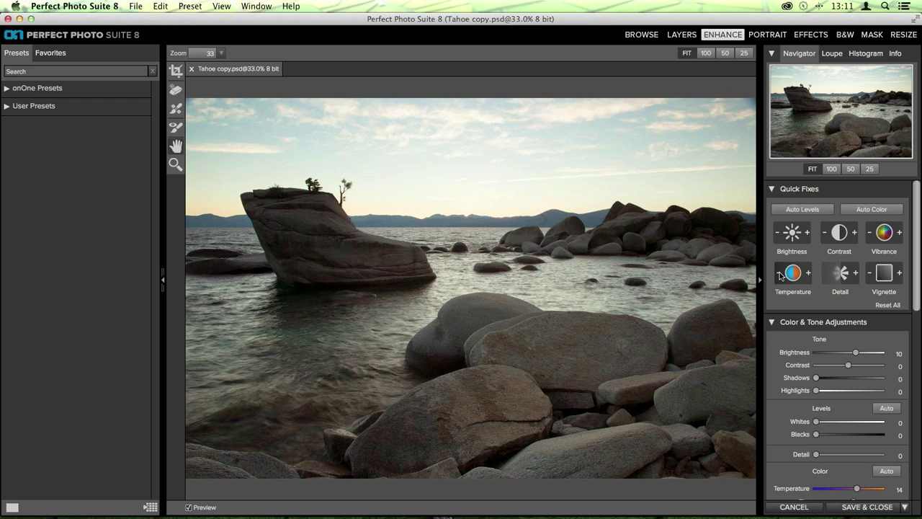
left_click(778, 274)
left_click(856, 277)
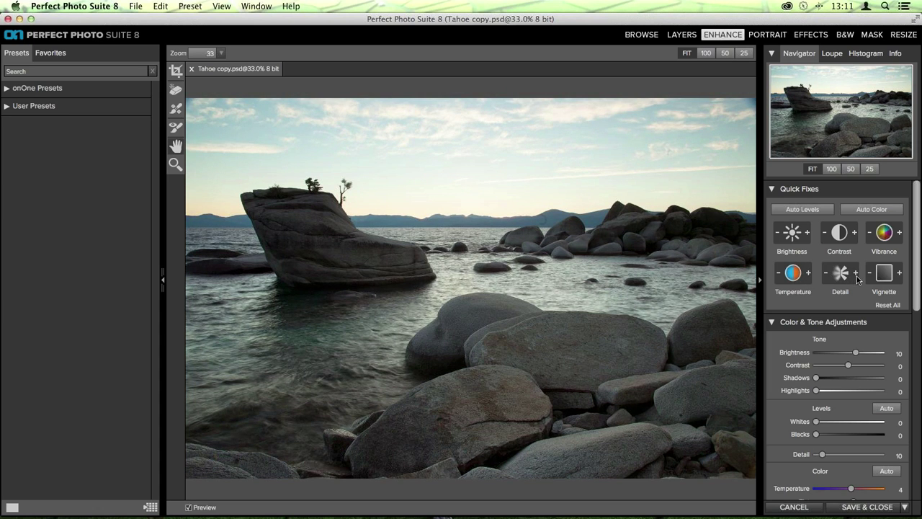
left_click(856, 276)
left_click(826, 273)
Raise the brightness quick fix in repeated increments to 60
scroll(884, 253, "down", 5)
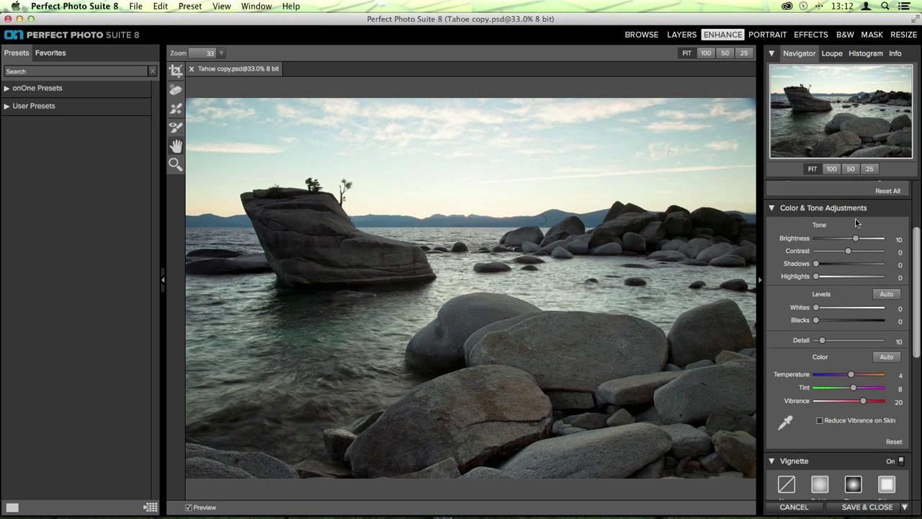
scroll(828, 211, "up", 4)
left_click(806, 209)
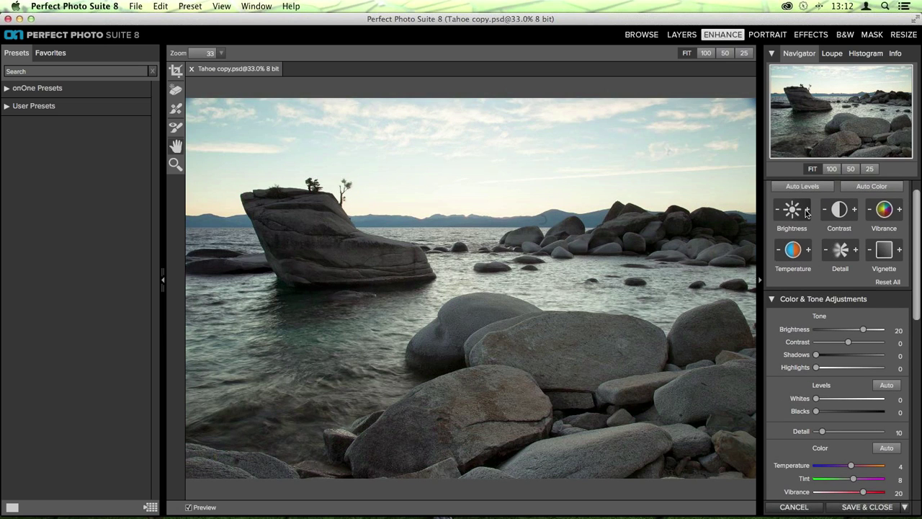
left_click(806, 210)
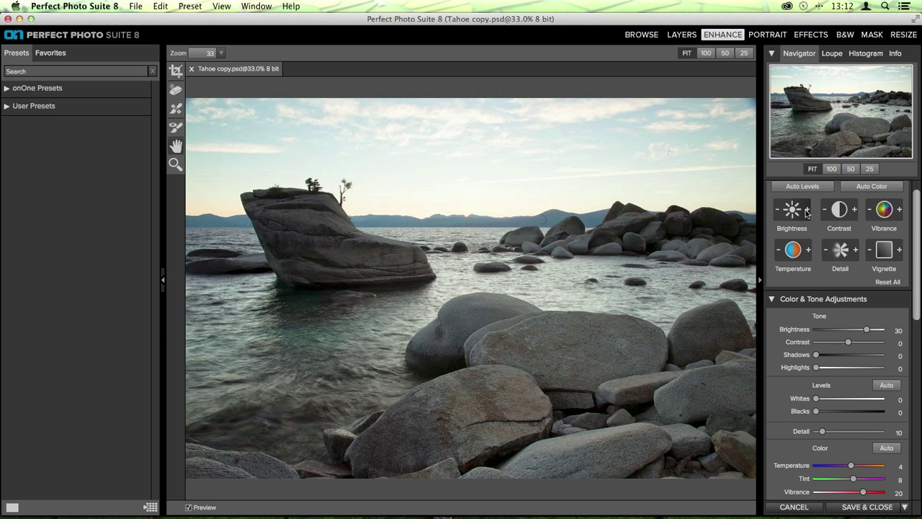
left_click(806, 209)
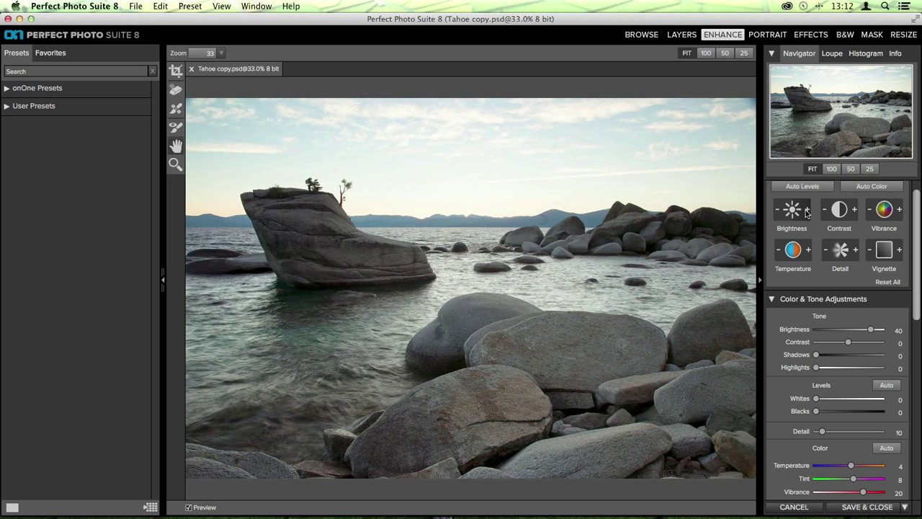
left_click(806, 210)
left_click(806, 209)
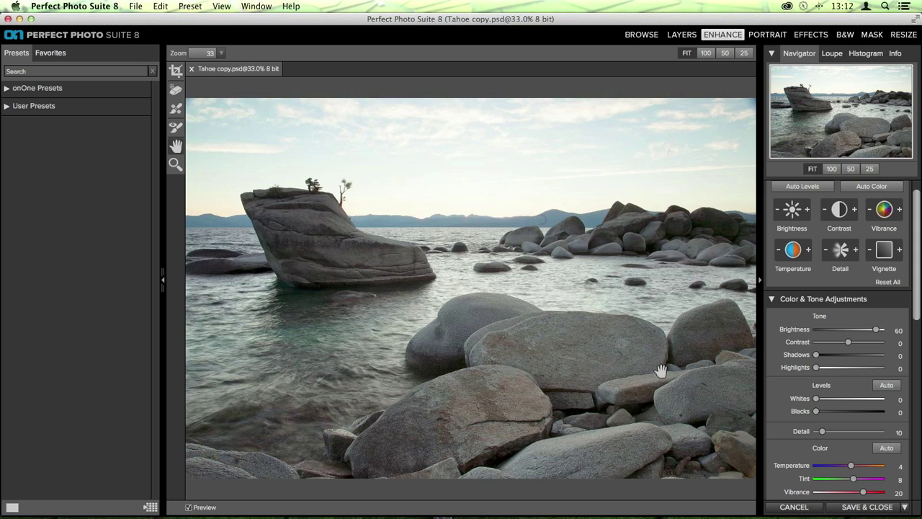
Adjust the photo's tone to brightness 15, shadows 75, highlights 40 and contrast 16
scroll(857, 416, "down", 4)
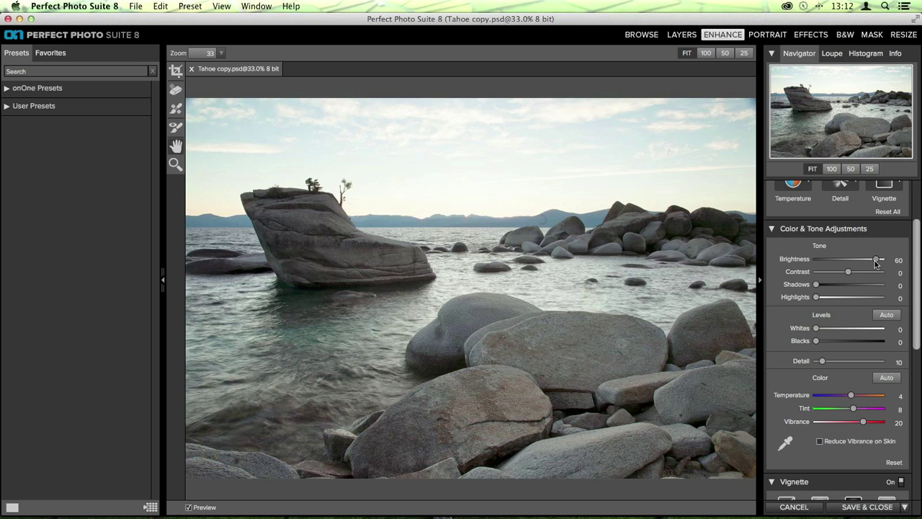
left_click_drag(874, 263, 858, 263)
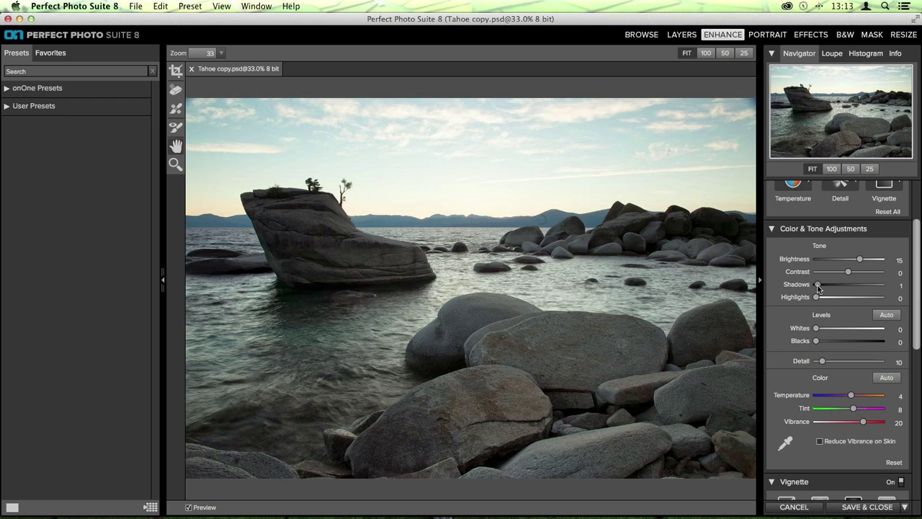
left_click_drag(826, 286, 875, 284)
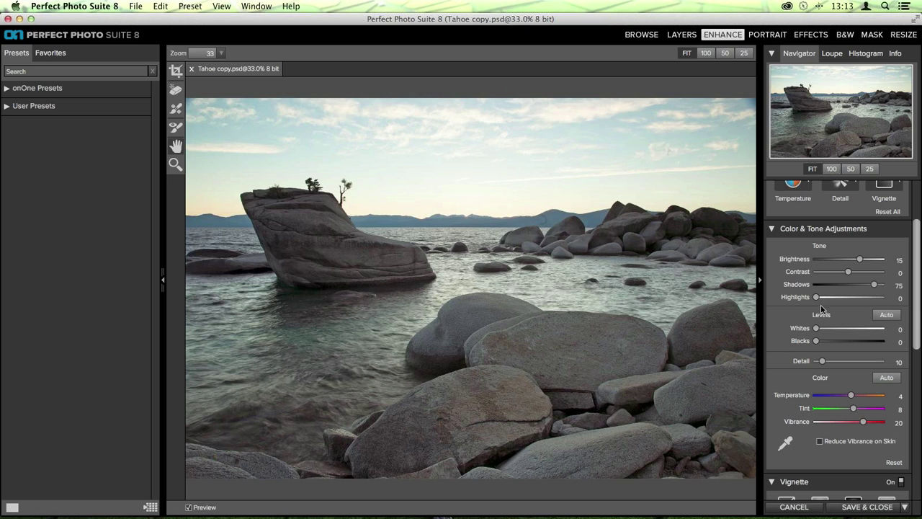
left_click_drag(816, 297, 859, 299)
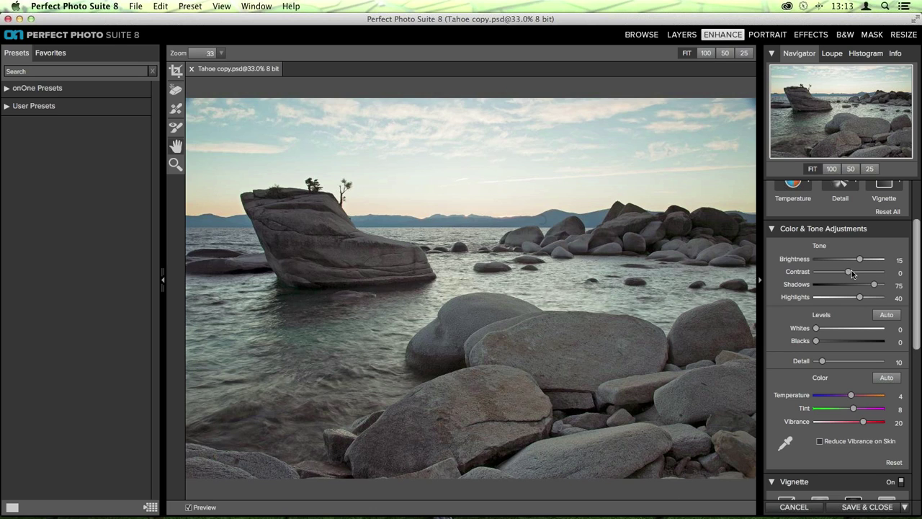
left_click_drag(853, 273, 862, 273)
Set the detail amount to 22 in the Color & Tone Adjustments
scroll(857, 289, "down", 3)
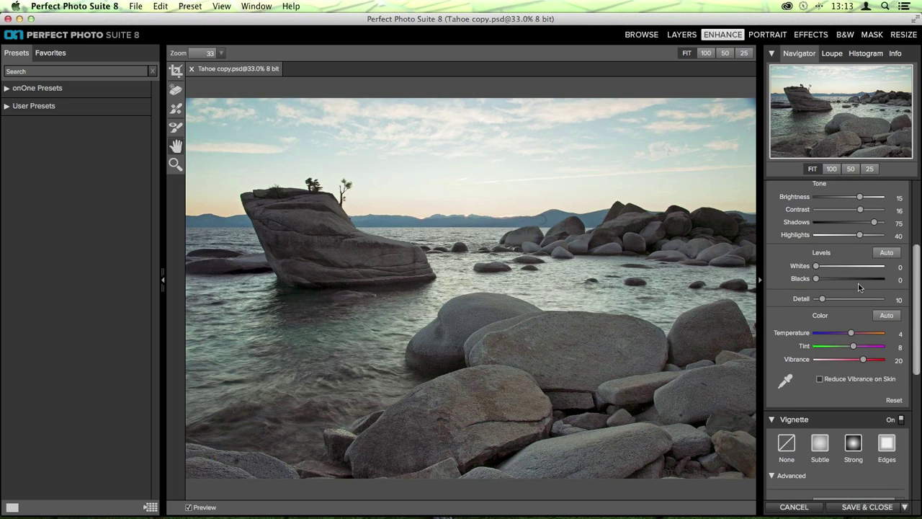
scroll(819, 330, "down", 1)
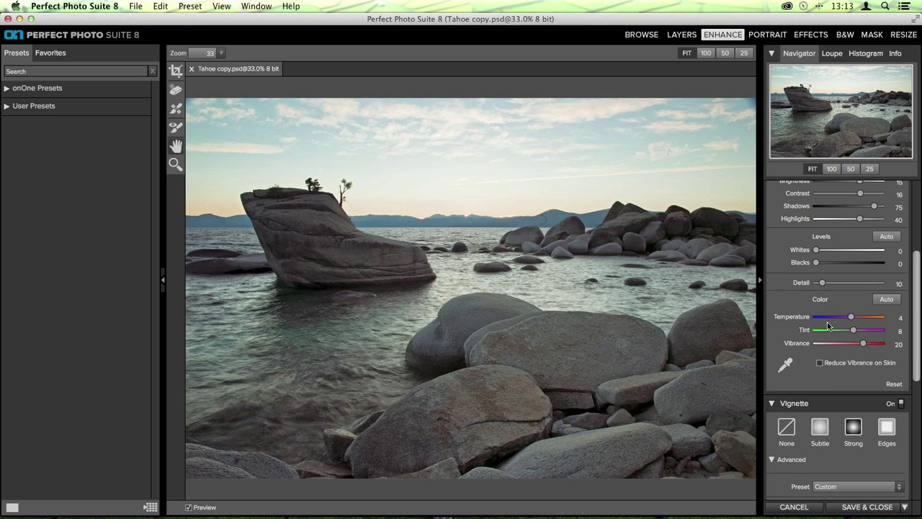
left_click(821, 286)
left_click_drag(824, 284, 829, 288)
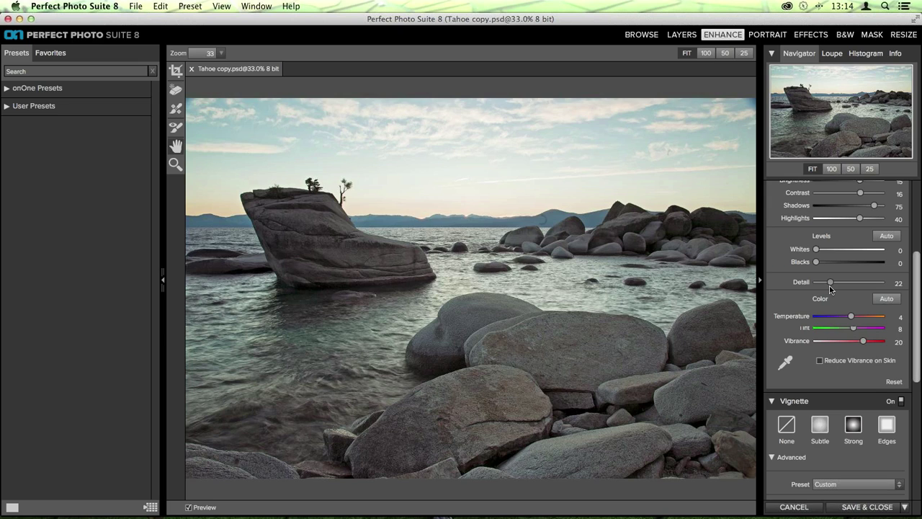
scroll(829, 288, "down", 3)
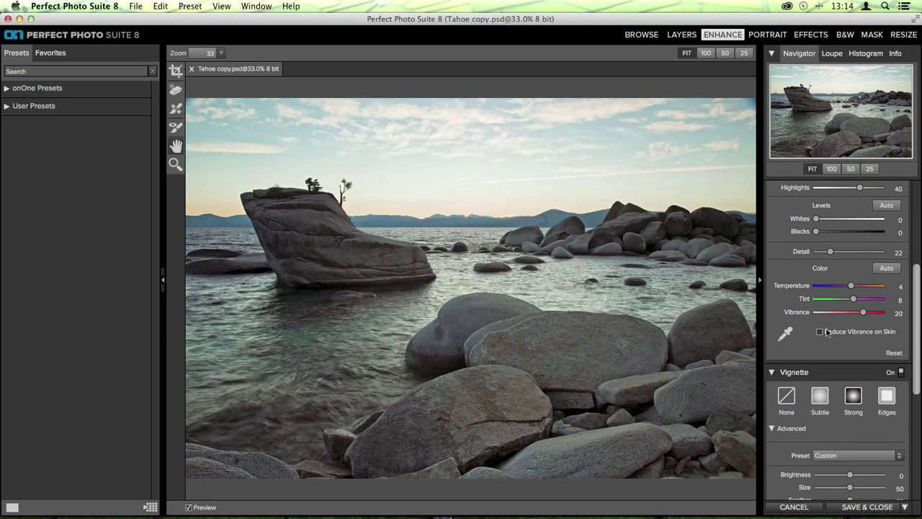
Toggle the automatic color correction off and on again, and raise the vibrance to 75
left_click(881, 270)
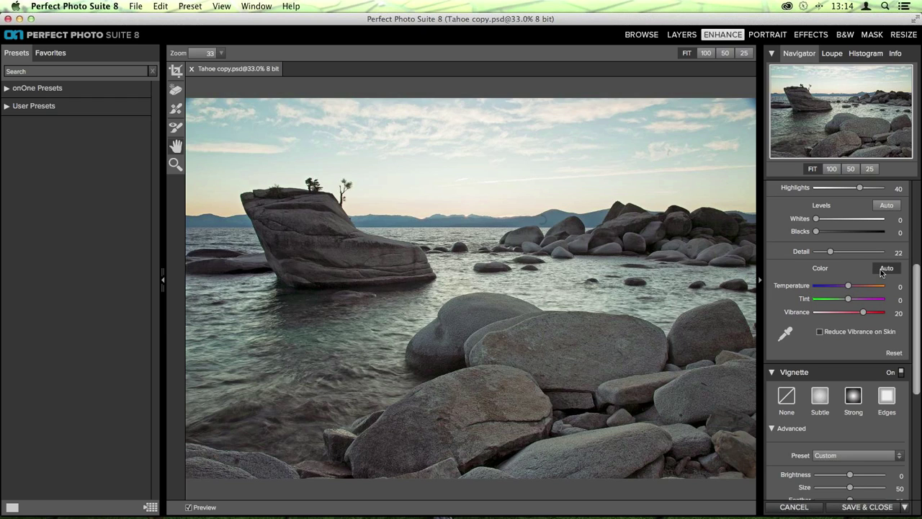
left_click(880, 269)
left_click_drag(865, 312, 878, 314)
Try the Subtle, Strong and Edges vignettes on the photo and settle on Subtle
scroll(844, 210, "down", 2)
scroll(844, 210, "down", 3)
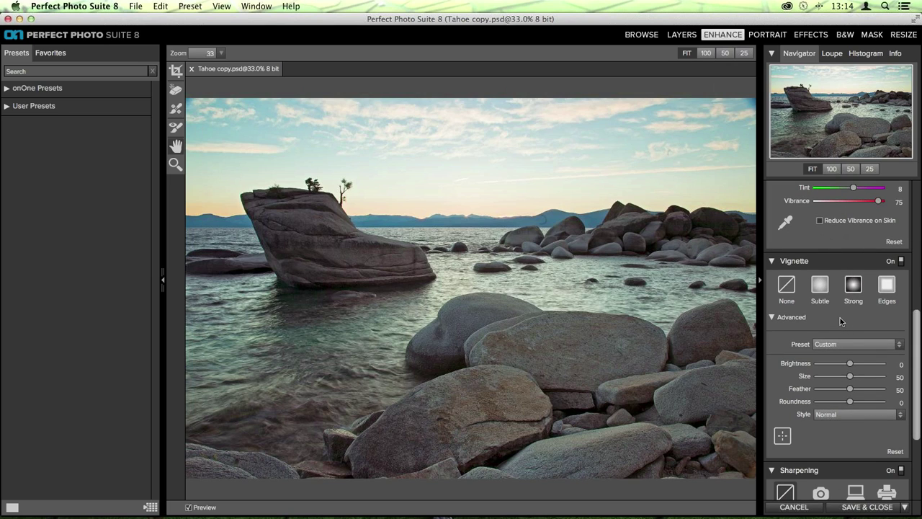
left_click(817, 288)
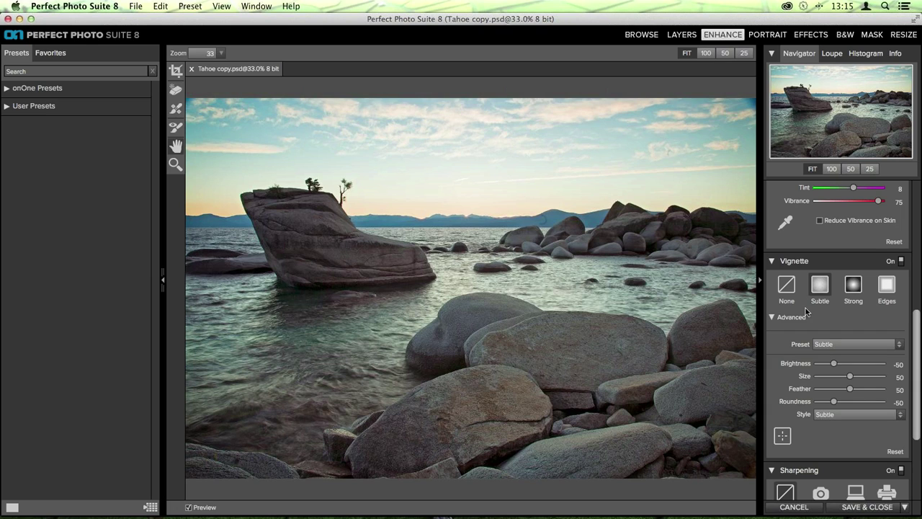
left_click(859, 289)
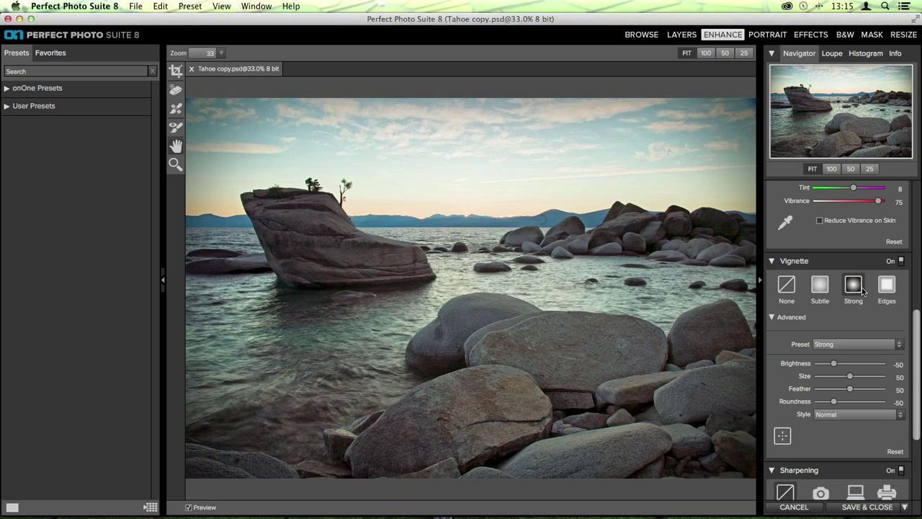
left_click(886, 287)
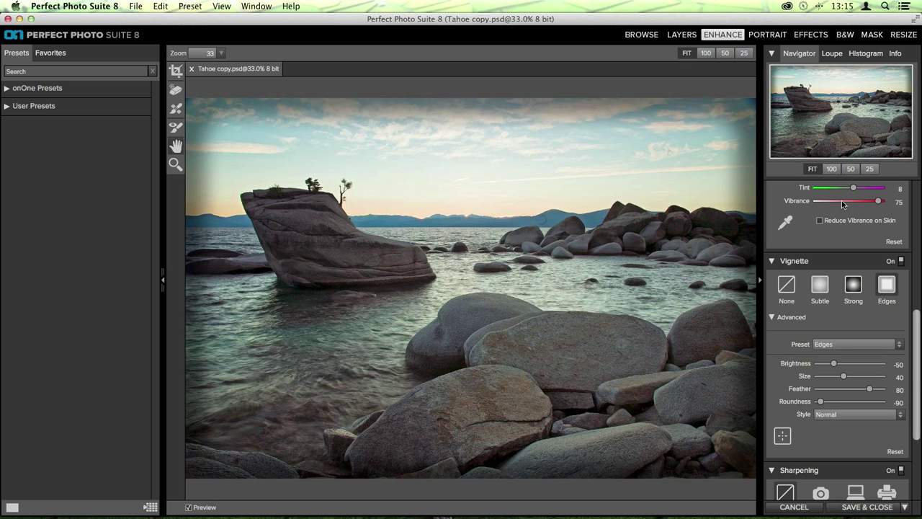
left_click(819, 285)
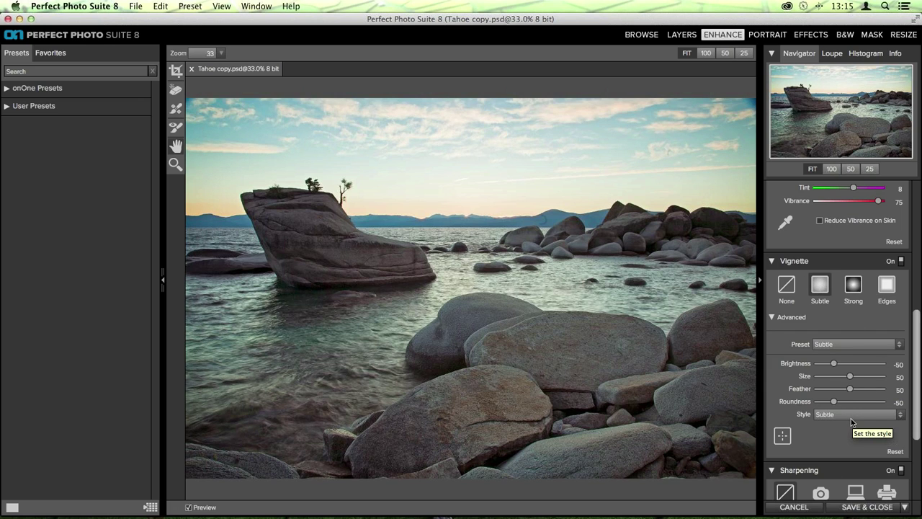
Customize the vignette with brightness -75, size 54, feather 54 and roundness -5
left_click(832, 365)
left_click_drag(832, 364, 849, 402)
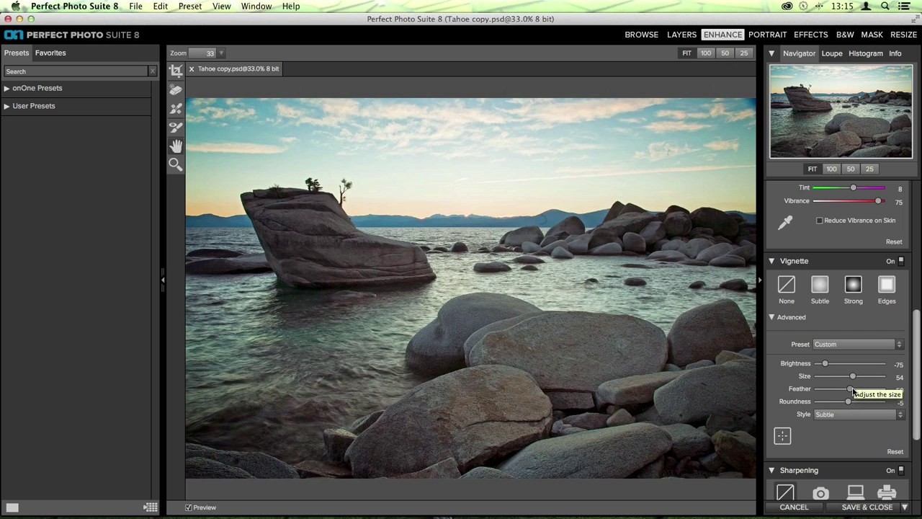
left_click_drag(853, 389, 851, 391)
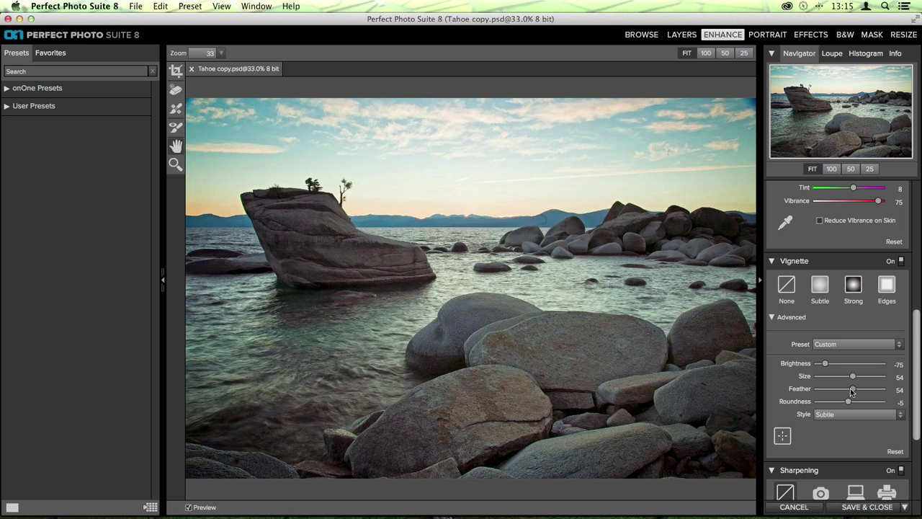
Drop the vignette's feather to 0 to expose its outline, and set roundness to 2 and size to 61
left_click_drag(852, 392, 729, 398)
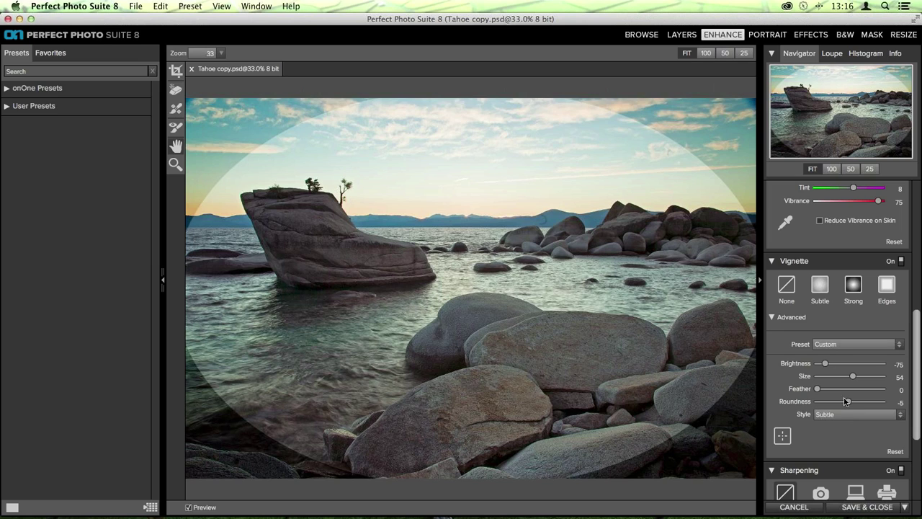
left_click_drag(846, 401, 832, 378)
left_click_drag(831, 402, 854, 378)
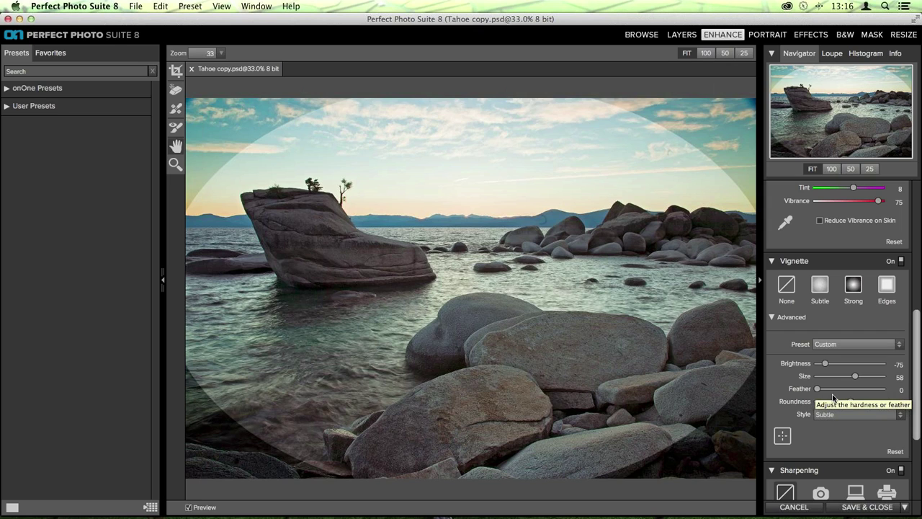
left_click_drag(854, 377, 857, 378)
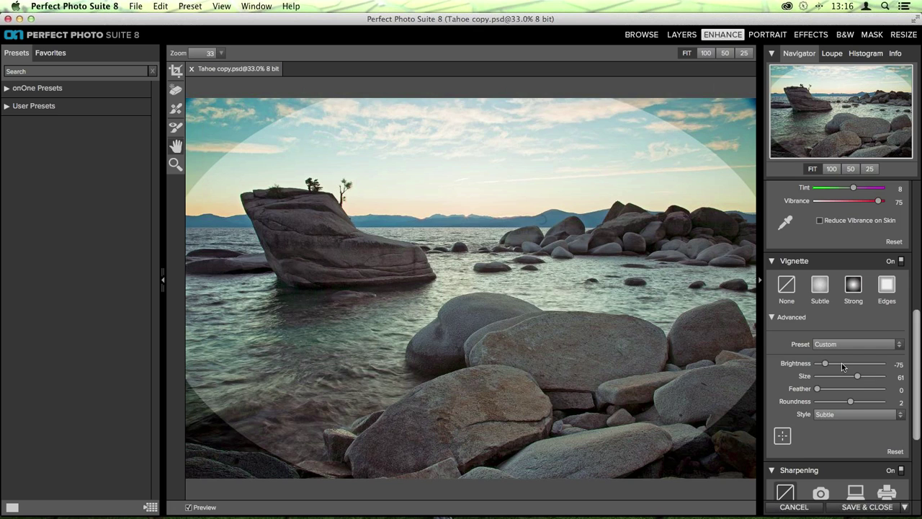
Soften the vignette with a feather of 63 and darken its brightness to -86
left_click_drag(820, 390, 857, 389)
left_click_drag(825, 363, 820, 363)
scroll(836, 324, "down", 2)
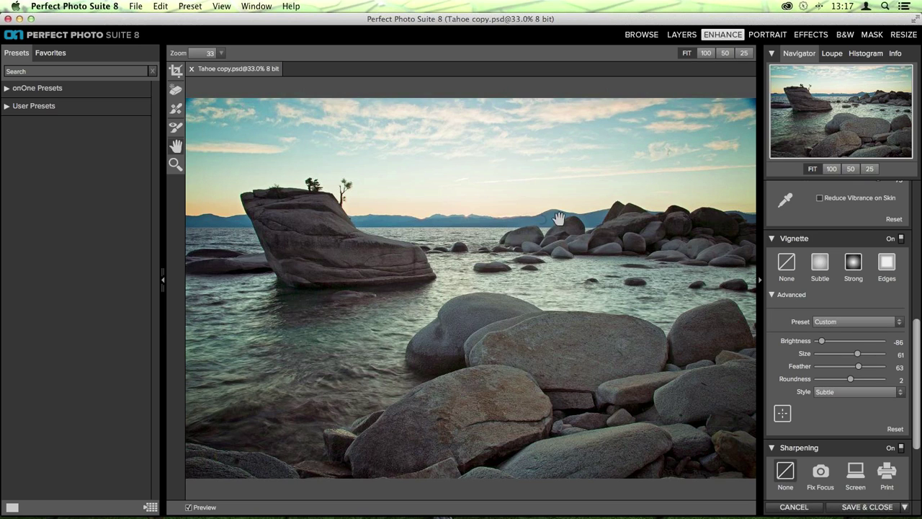
Erase the dust spots in the sky and along the horizon hills with the eraser brush at size 40
left_click(176, 91)
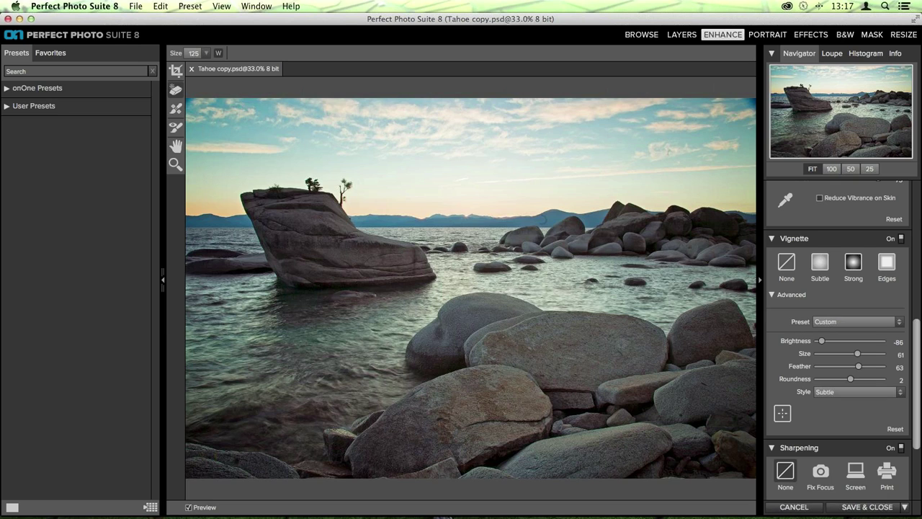
key("bracketleft")
key("bracketleft")
key("bracketleft")
key("bracketleft")
key("bracketleft")
key("bracketleft")
key("bracketleft")
left_click(668, 152)
left_click(542, 217)
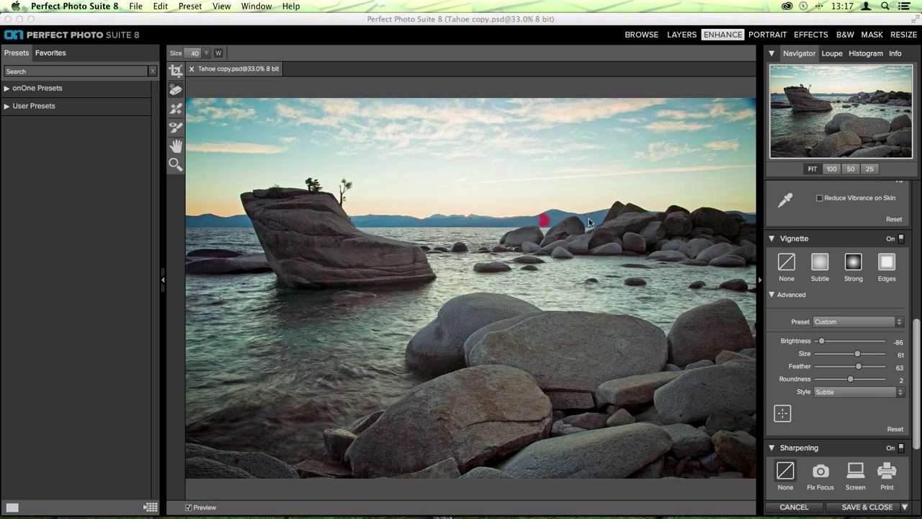
left_click(661, 124)
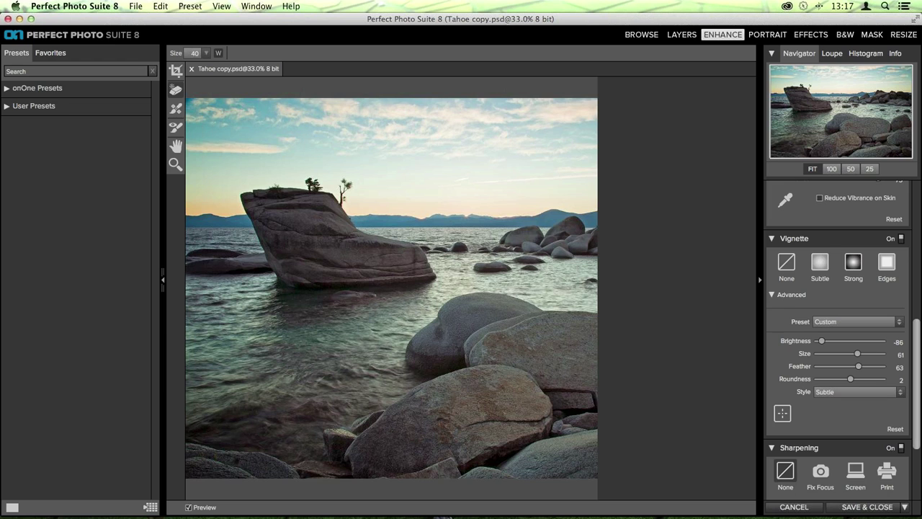
Compare the photo before and after the enhancements with the side panels hidden, and restore the panels
key("Tab")
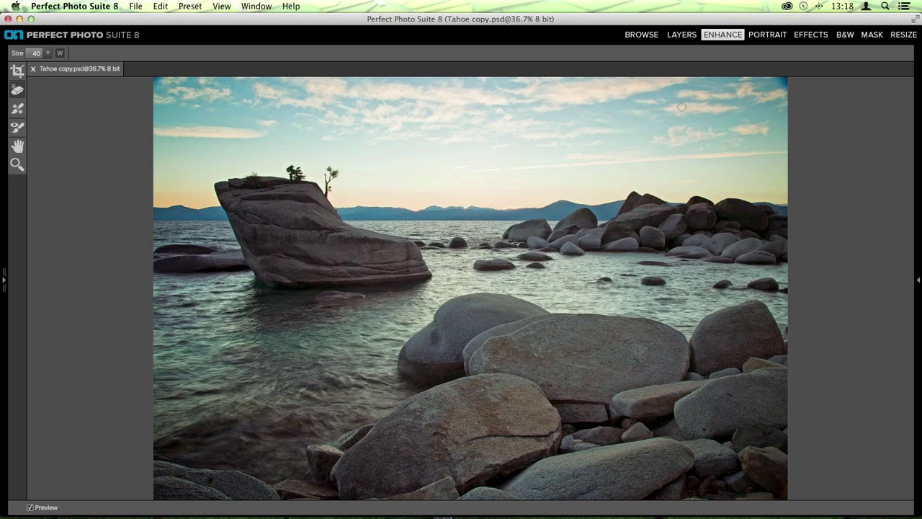
key("super+p")
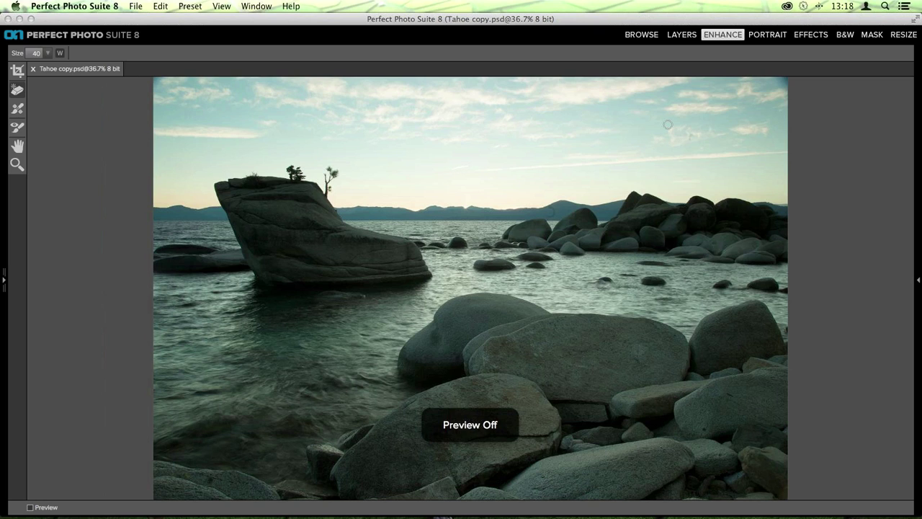
key("super+p")
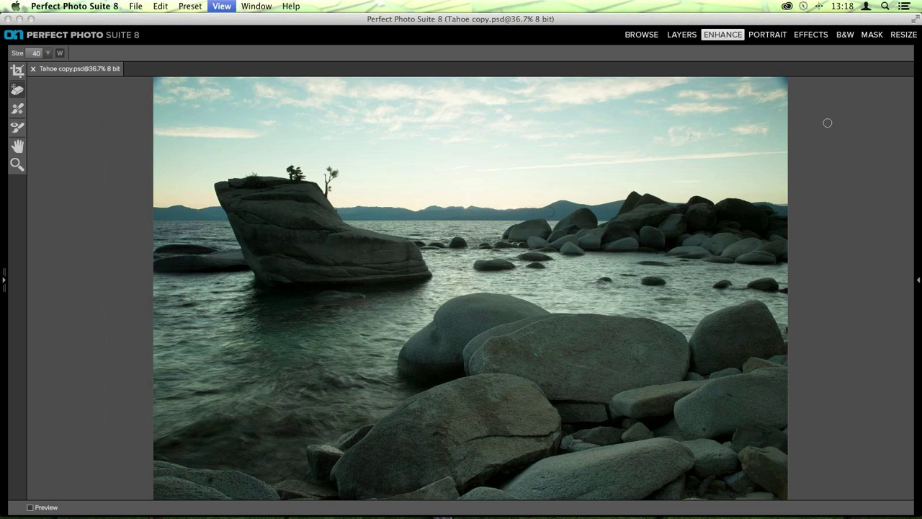
key("super+p")
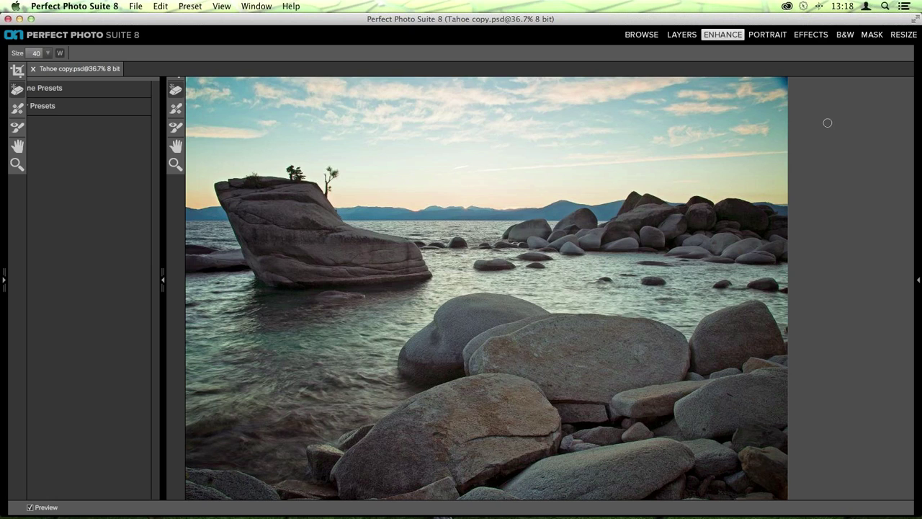
key("Tab")
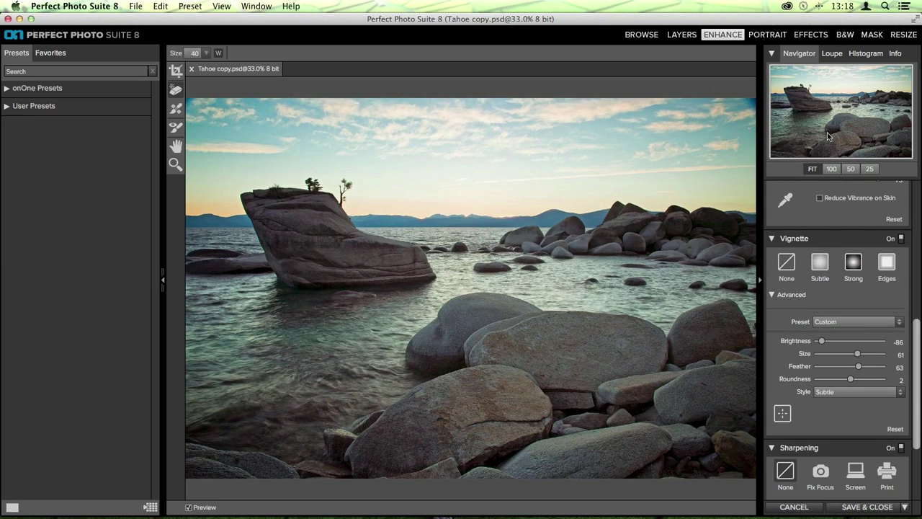
Save and close the enhanced copy, and compare it with the original Tahoe.psd in the image browser
left_click(862, 510)
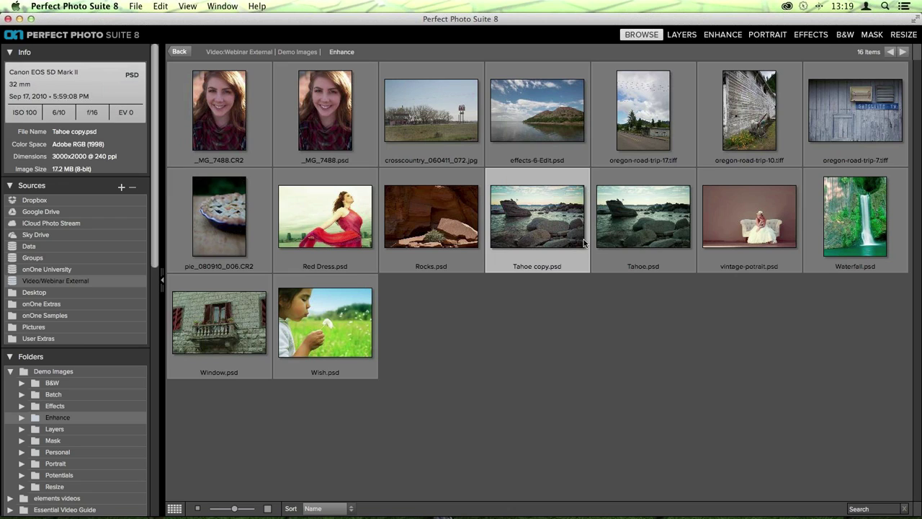
left_click(646, 250)
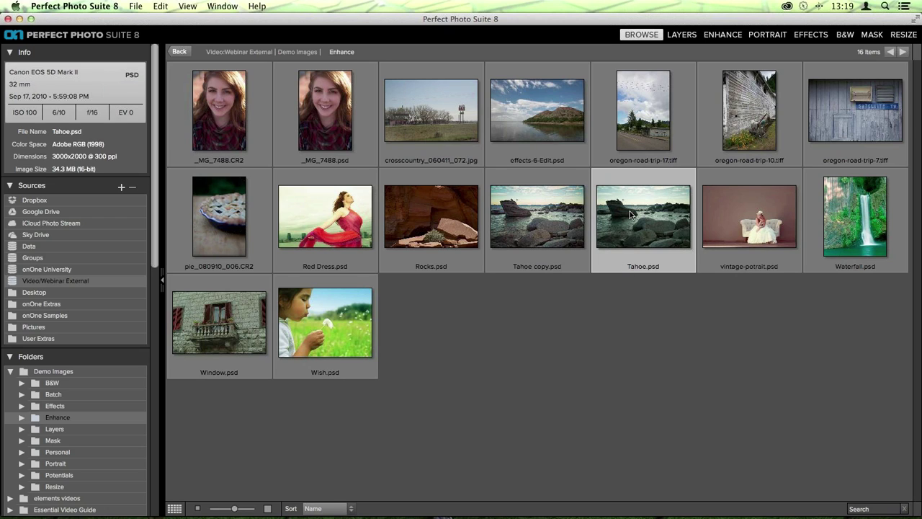
left_click(564, 213)
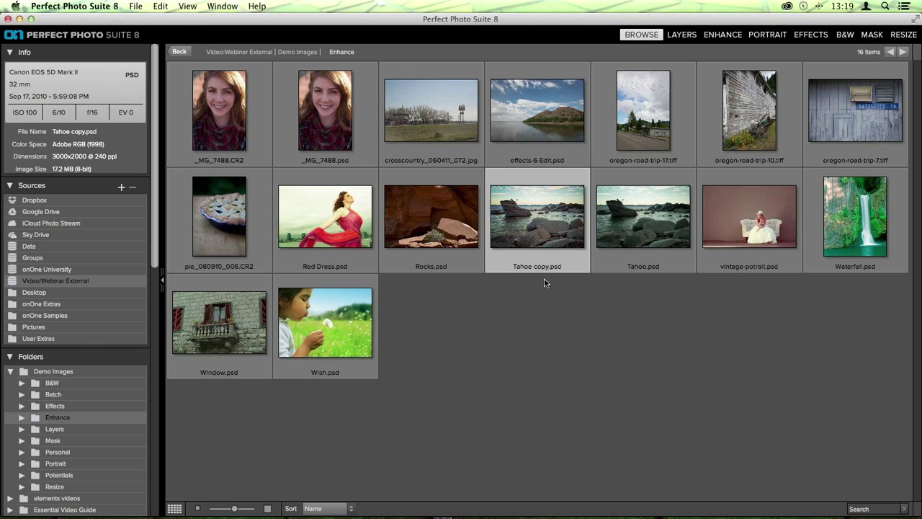
double_click(641, 231)
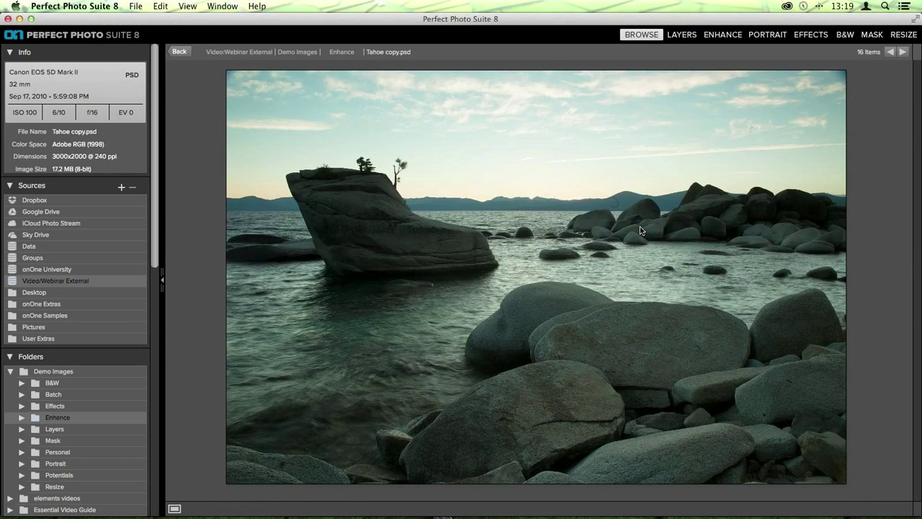
double_click(641, 230)
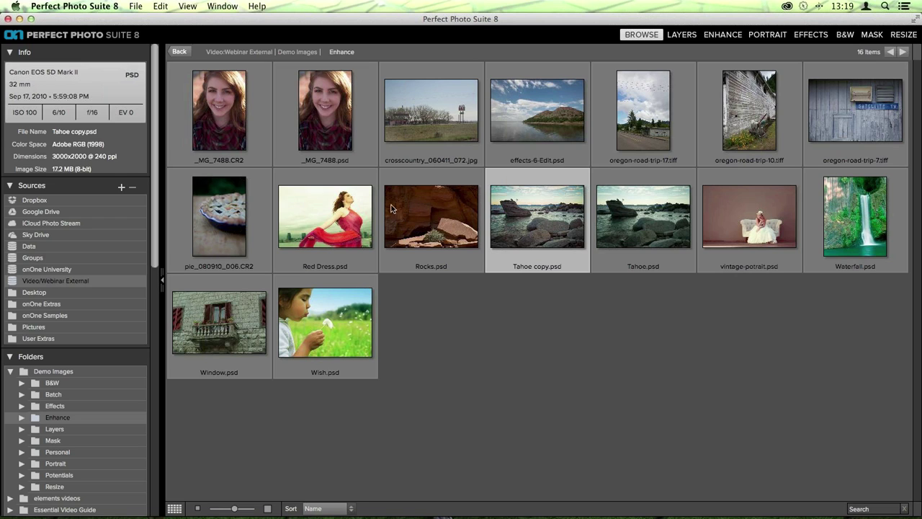
Open a copy of Red Dress.psd in Enhance as an 8 bit Photoshop file in Adobe RGB (1998) at 240 pixels/inch
left_click(346, 209)
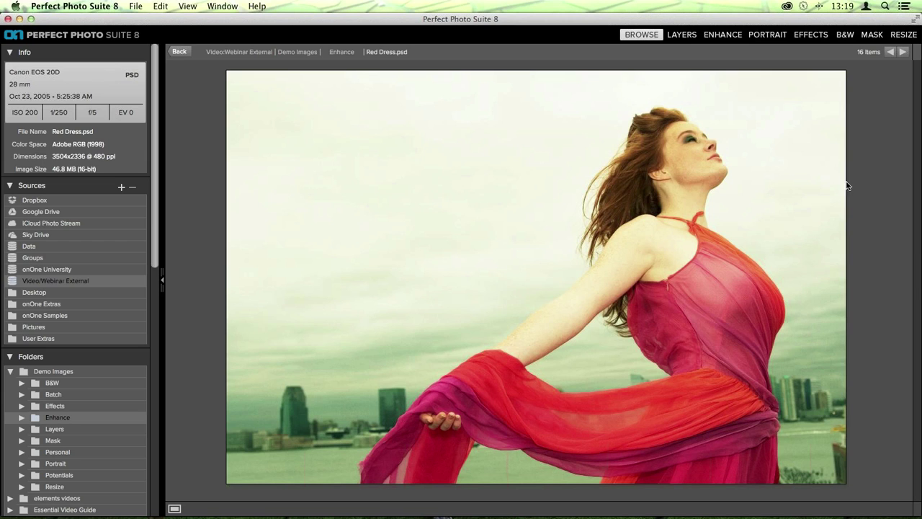
left_click(720, 34)
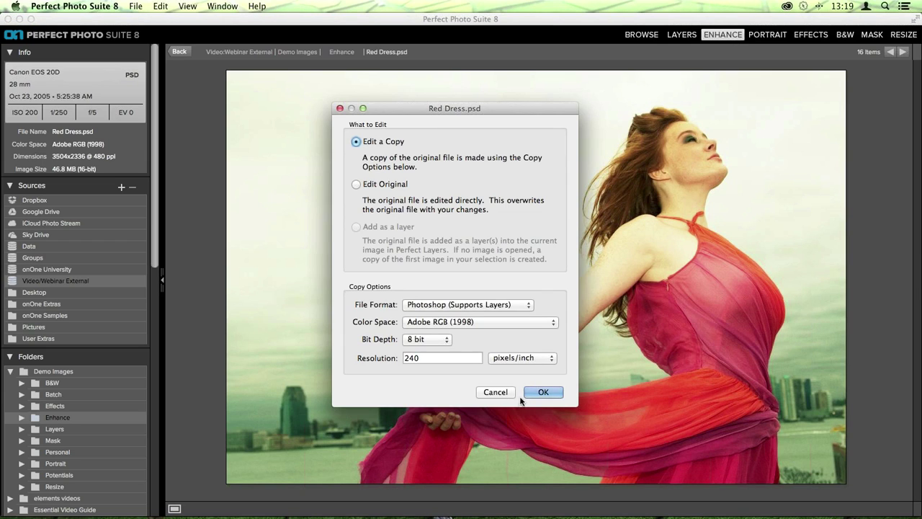
left_click(543, 392)
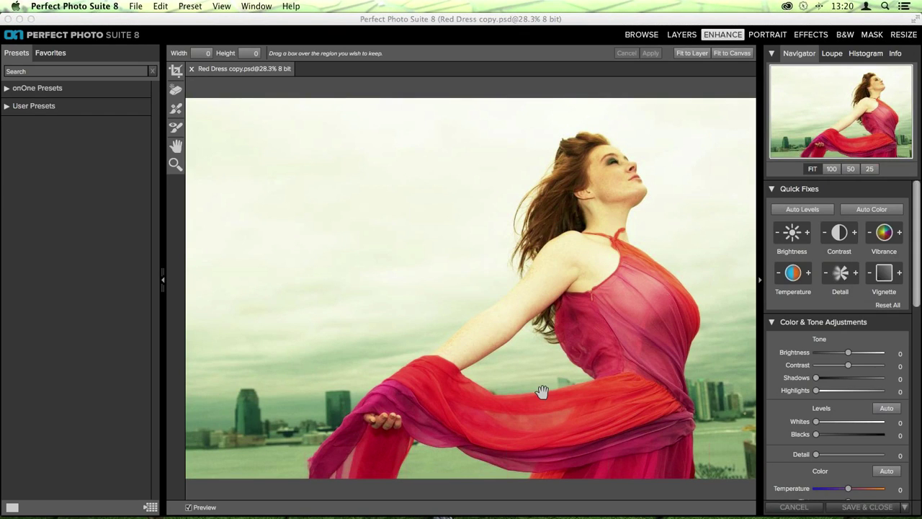
Try Auto Color on the red dress photo and turn it off again
left_click(863, 210)
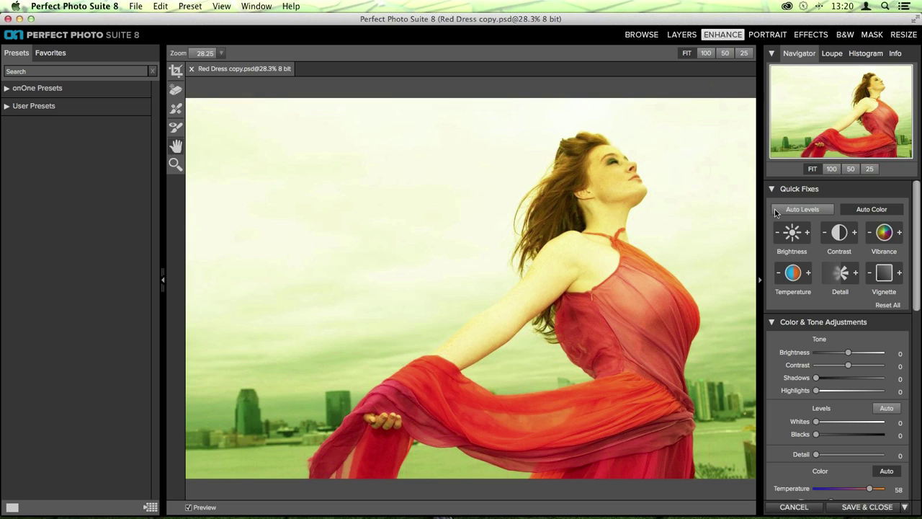
left_click(874, 211)
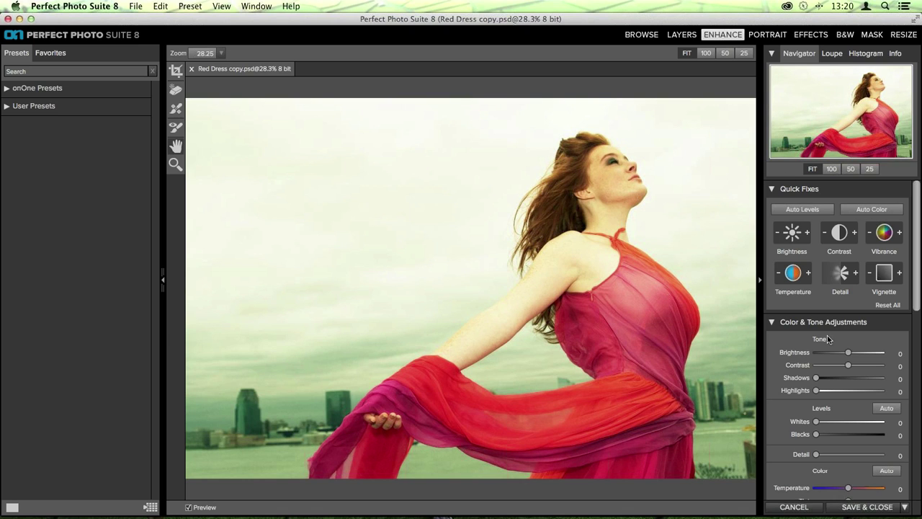
Try to neutralize the green cast by sampling the water near the dress with the color eyedropper, and undo the correction
scroll(827, 337, "down", 2)
scroll(826, 335, "down", 5)
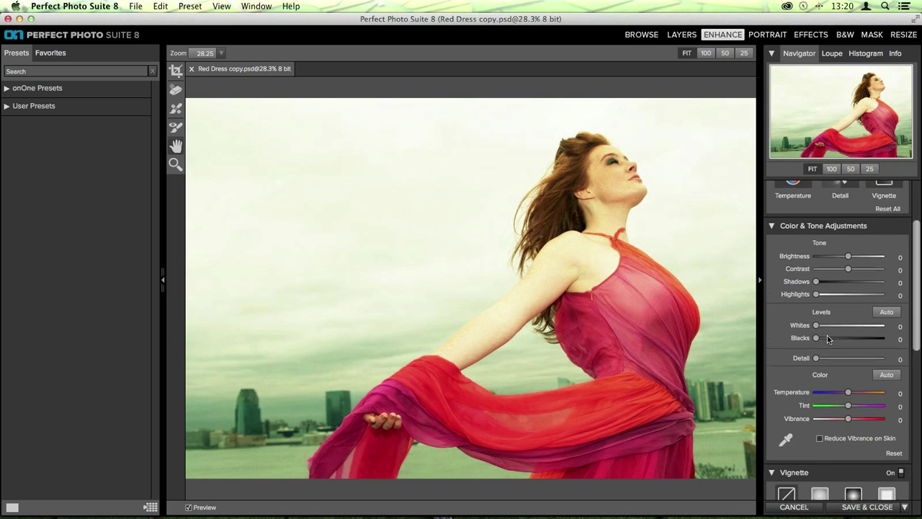
scroll(827, 335, "down", 1)
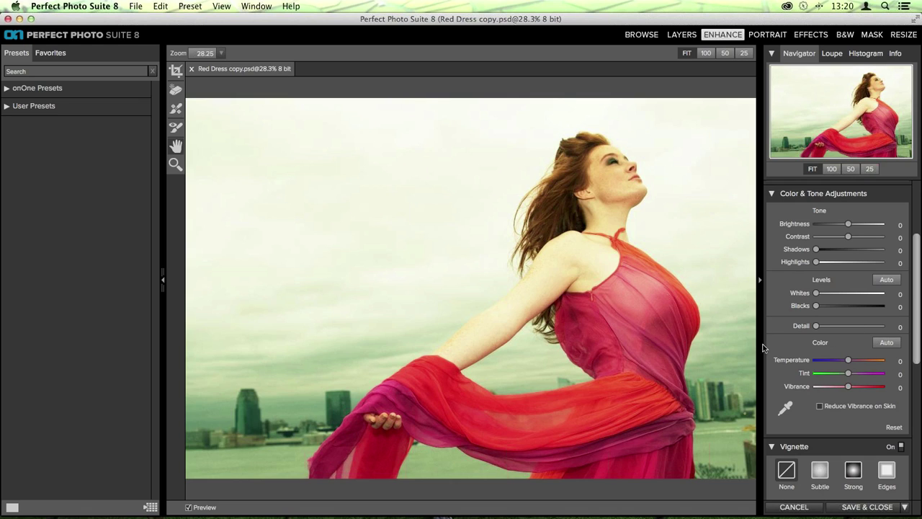
left_click(785, 409)
left_click(292, 453)
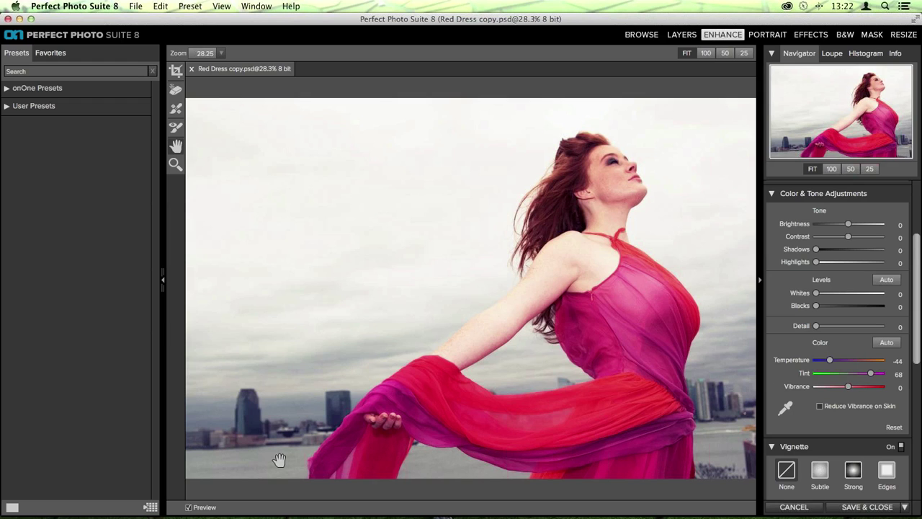
key("super+z")
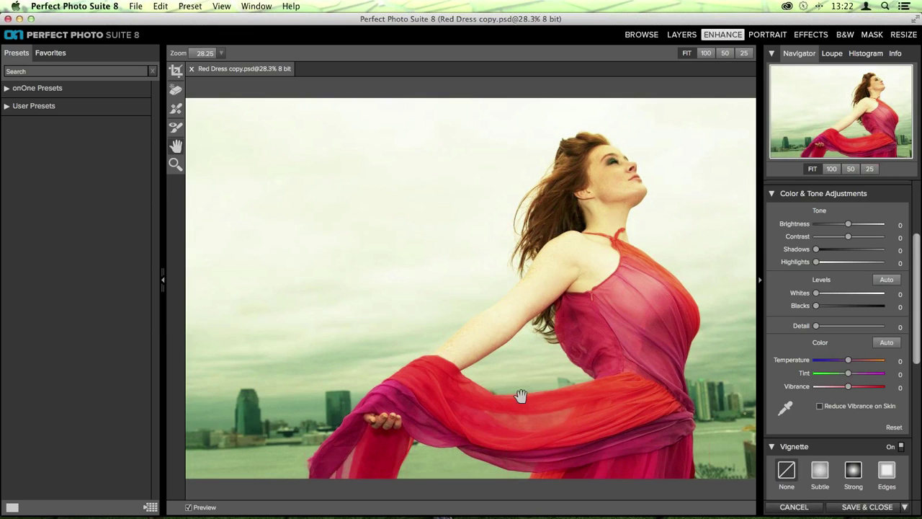
Neutralize the green cast by sampling the water beside the dress with the color eyedropper, and refine Temperature to -26 and Tint to 44
left_click(783, 416)
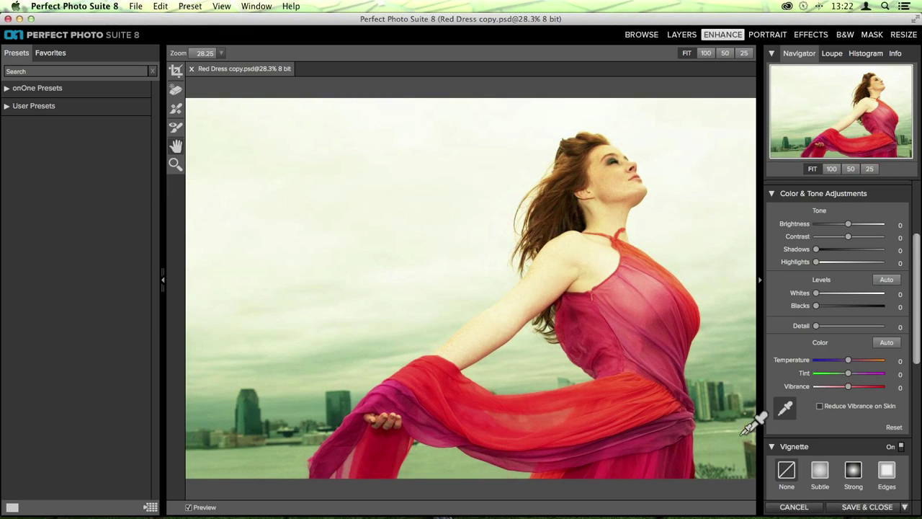
left_click(709, 445)
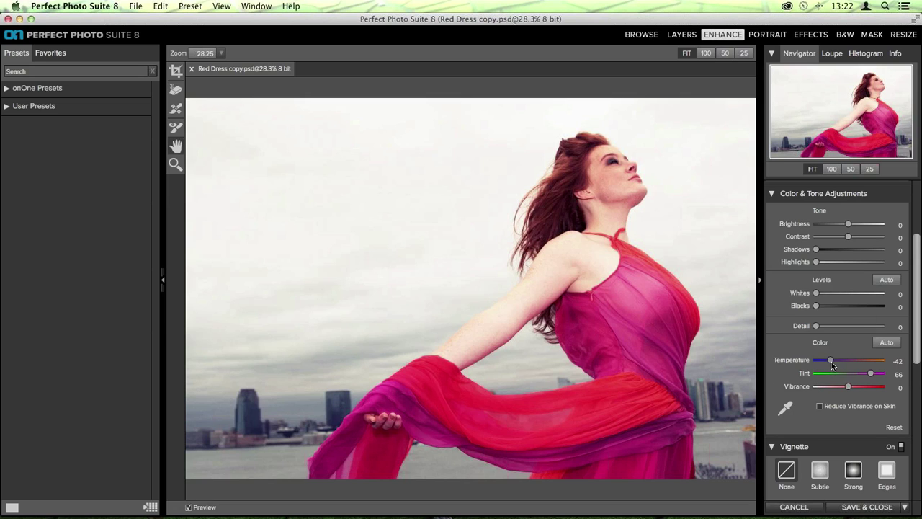
left_click_drag(832, 364, 836, 360)
left_click_drag(870, 376, 867, 374)
Boost Vibrance to 30 with Reduce Vibrance on Skin enabled
mouse_move(858, 389)
left_mouse_down()
mouse_move(878, 390)
mouse_move(866, 388)
left_mouse_up()
left_click(820, 406)
left_click_drag(865, 386, 861, 386)
left_click(866, 386)
left_click(818, 406)
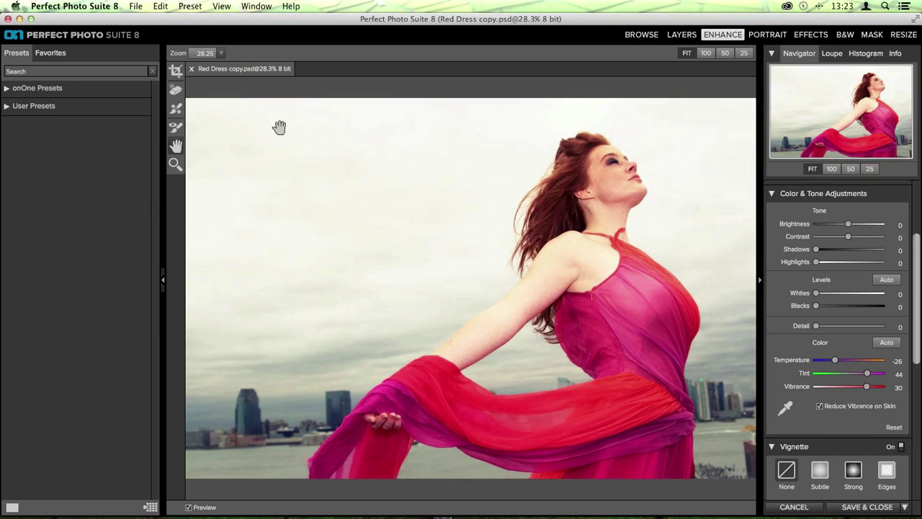
Erase the shrubs and the structure at the photo's lower right edge with the Perfect Eraser, using brush sizes 200 and 90
left_click(176, 89)
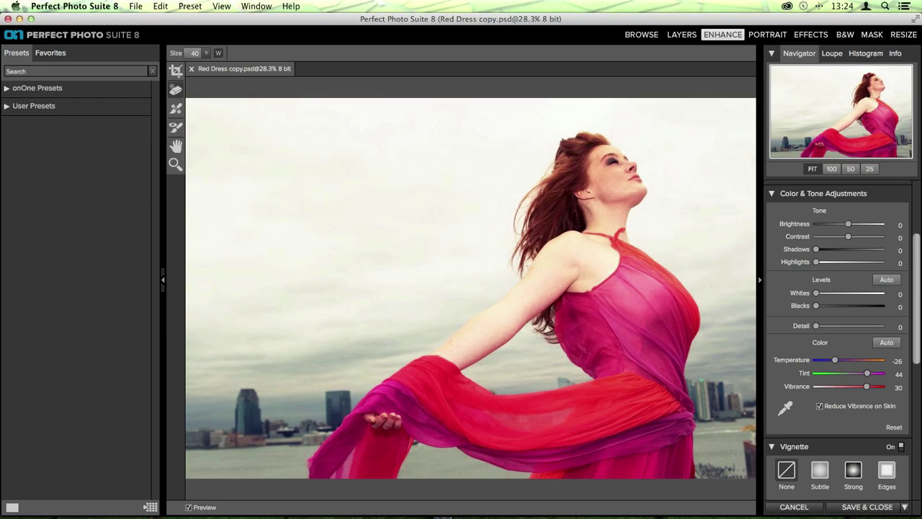
key("bracketright")
key("bracketright")
key("bracketright")
key("bracketright")
key("bracketright")
key("bracketright")
key("bracketright")
key("bracketright")
left_click_drag(746, 441, 755, 483)
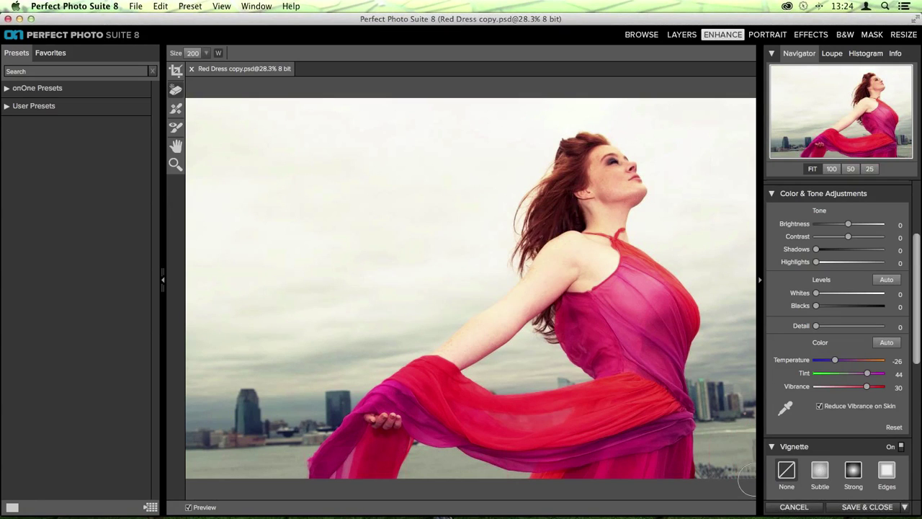
left_click_drag(752, 464, 703, 469)
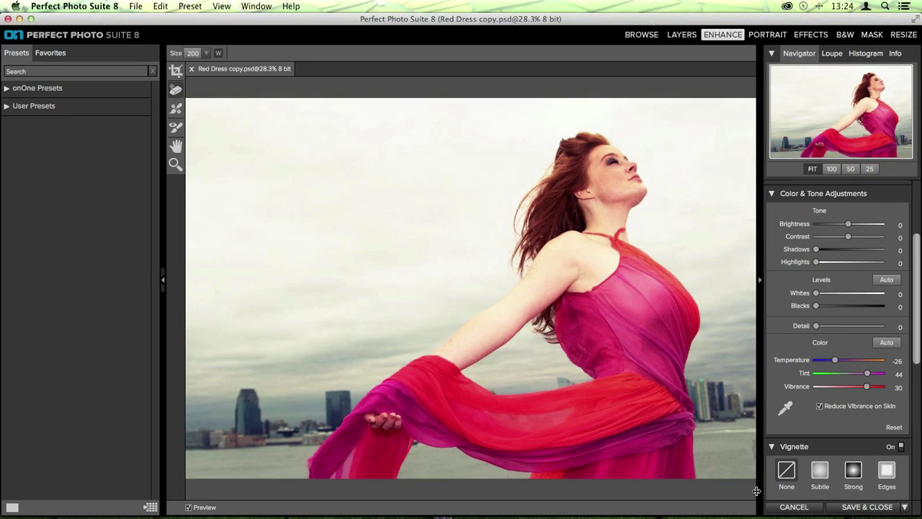
key("bracketleft")
left_click_drag(750, 441, 749, 516)
Try to erase the edge of the woman's shoulder beside her hair with the Perfect Eraser, undo it, and refresh the preview
key("super+0")
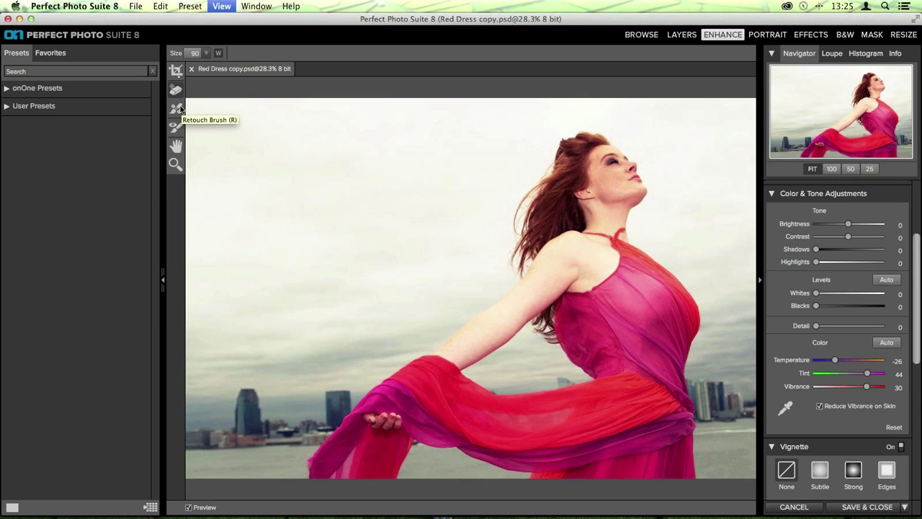
key("super+equal")
key("super+equal")
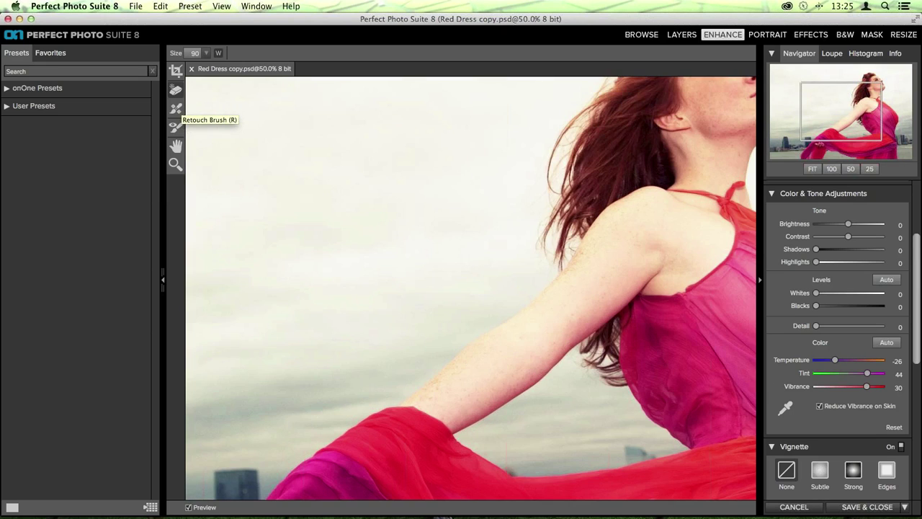
left_click_drag(625, 191, 621, 229)
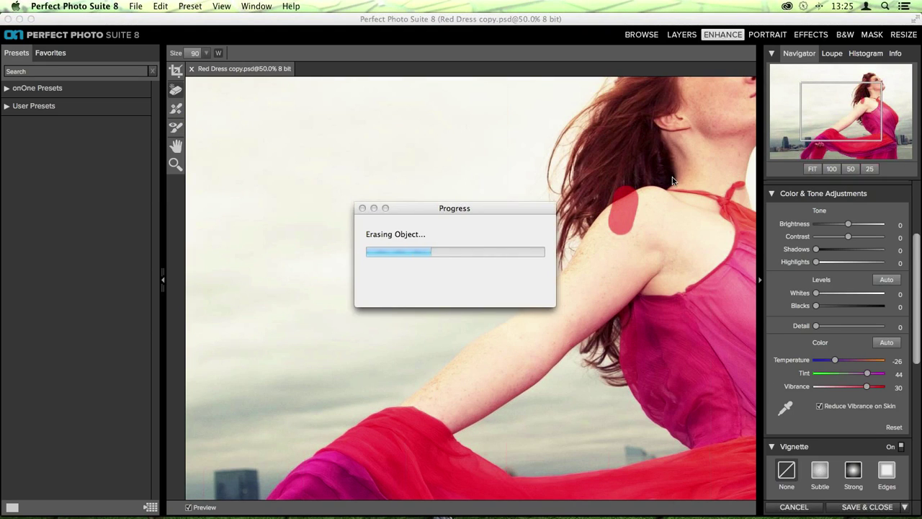
key("super+z")
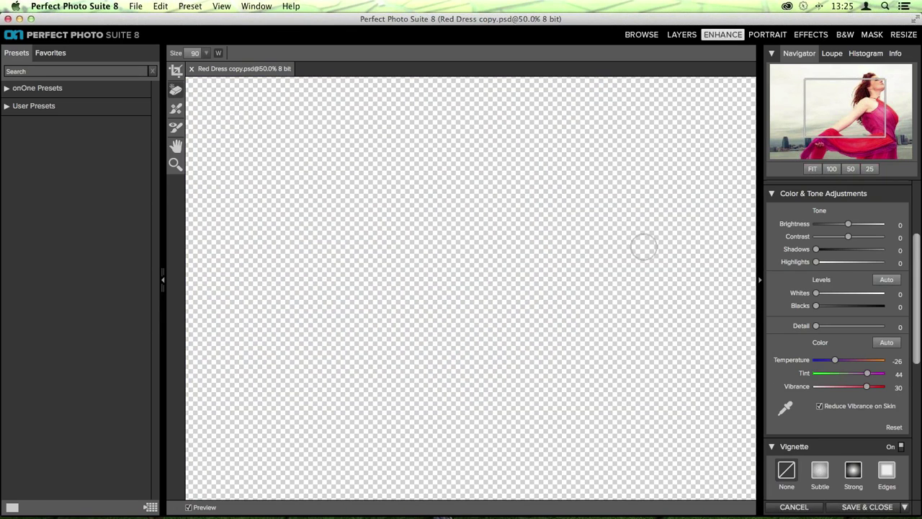
key("super+minus")
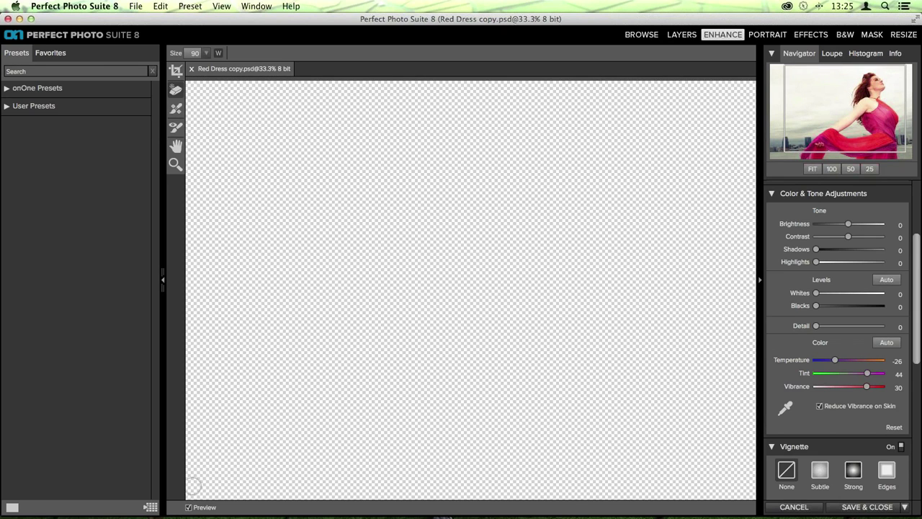
left_click(189, 507)
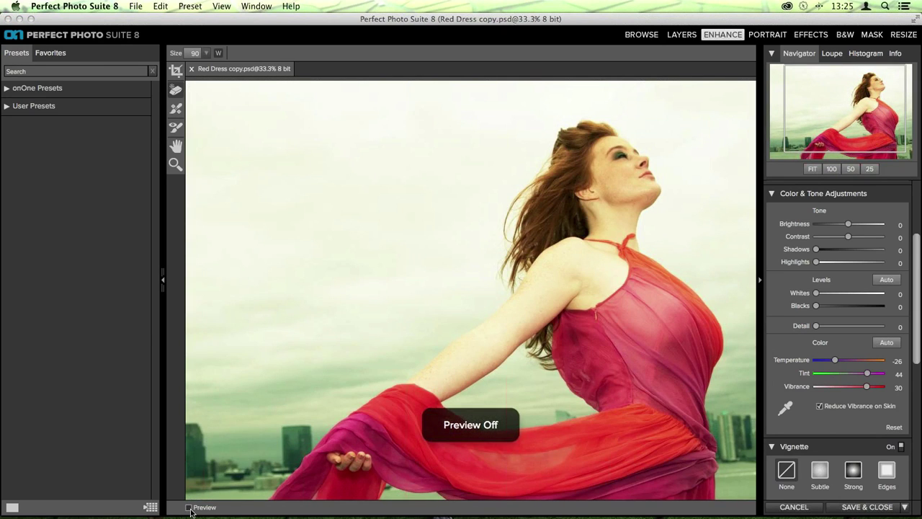
left_click(190, 508)
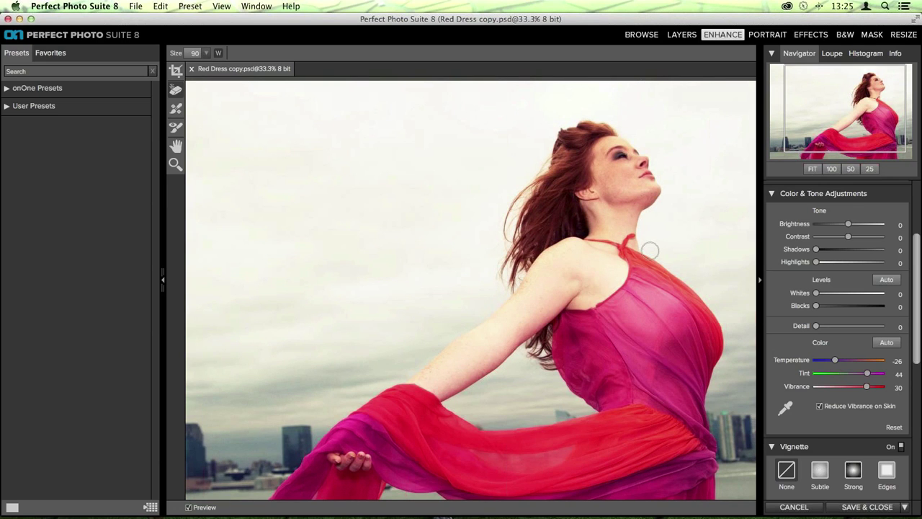
Retouch small blemishes on the woman's face and arm with a smaller Retouch Brush at 100 opacity
scroll(677, 331, "down", 5)
scroll(677, 331, "right", 5)
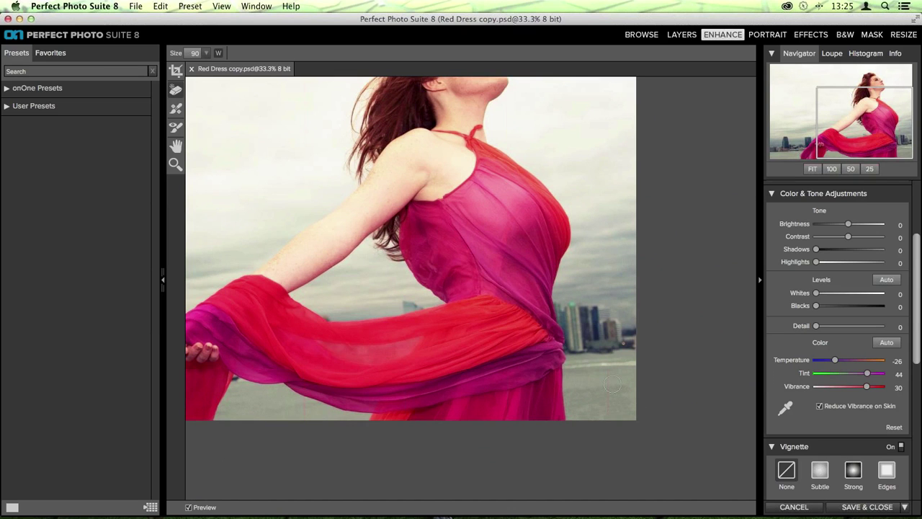
mouse_move(514, 242)
left_mouse_down()
mouse_move(525, 306)
mouse_move(700, 450)
mouse_move(692, 432)
left_mouse_up()
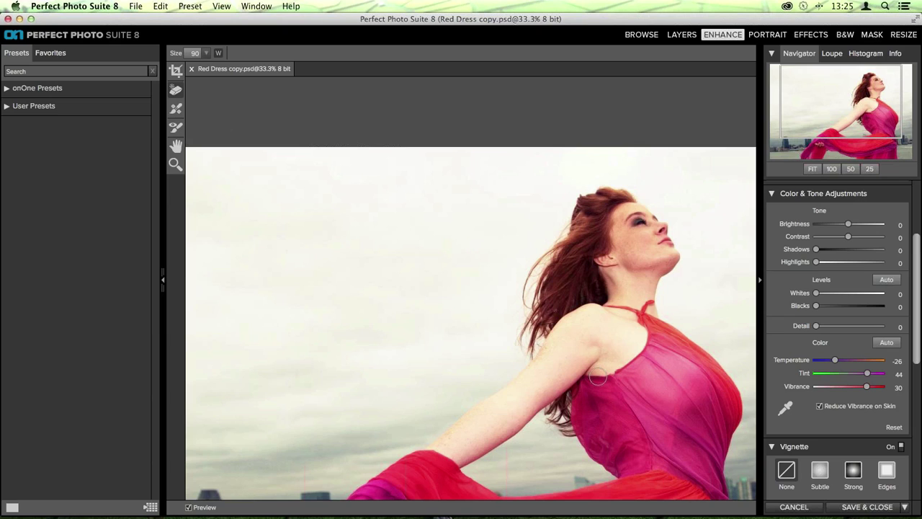
left_click(176, 108)
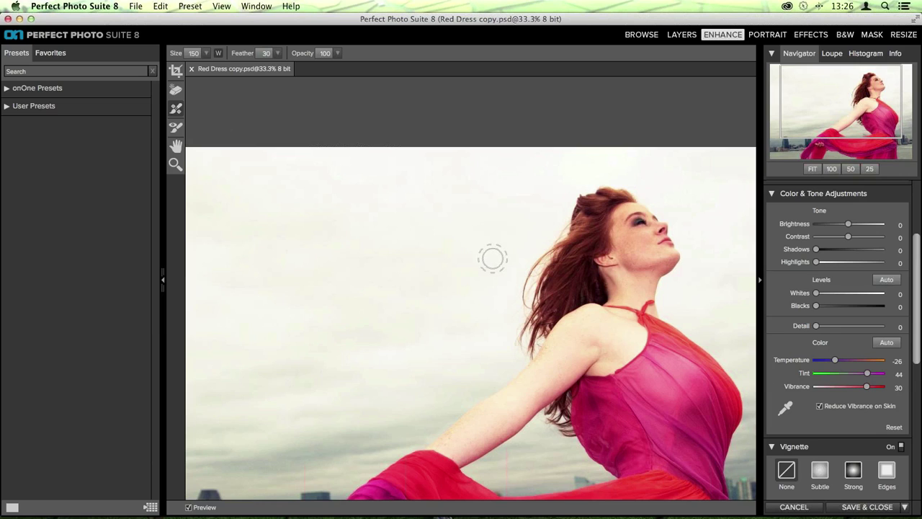
key("bracketleft")
key("bracketleft")
key("bracketleft")
key("bracketleft")
key("bracketleft")
left_click(653, 270)
mouse_move(554, 372)
left_mouse_down()
mouse_move(568, 358)
mouse_move(554, 365)
mouse_move(560, 375)
left_mouse_up()
Soften the freckles on the woman's shoulder and upper arm with the Retouch Brush at size 100 and 40 opacity
left_click(326, 53)
left_click_drag(342, 56, 251, 41)
key("bracketright")
key("bracketright")
key("bracketright")
key("bracketright")
key("bracketright")
key("bracketright")
key("bracketright")
key("bracketright")
key("bracketright")
key("bracketright")
key("bracketright")
key("bracketright")
left_click_drag(603, 358, 604, 340)
left_click_drag(605, 365, 619, 342)
left_click(589, 338)
key("super+equal")
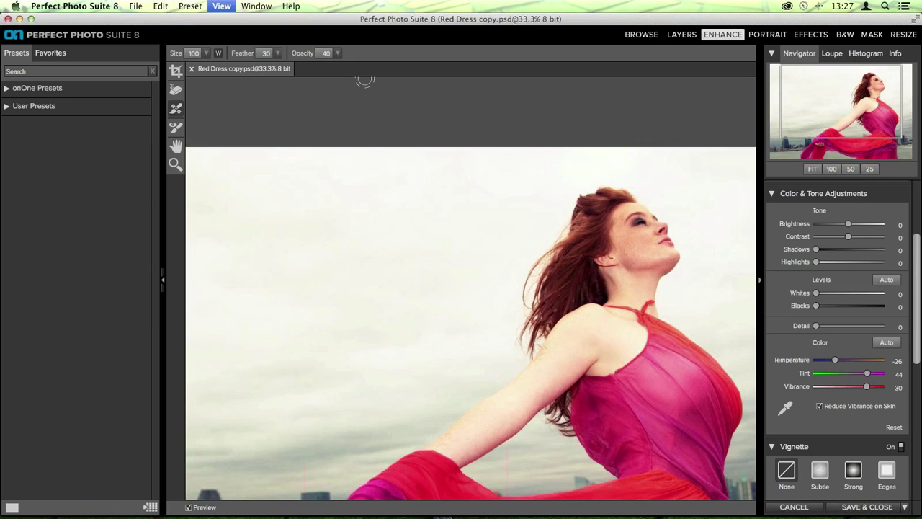
key("super+0")
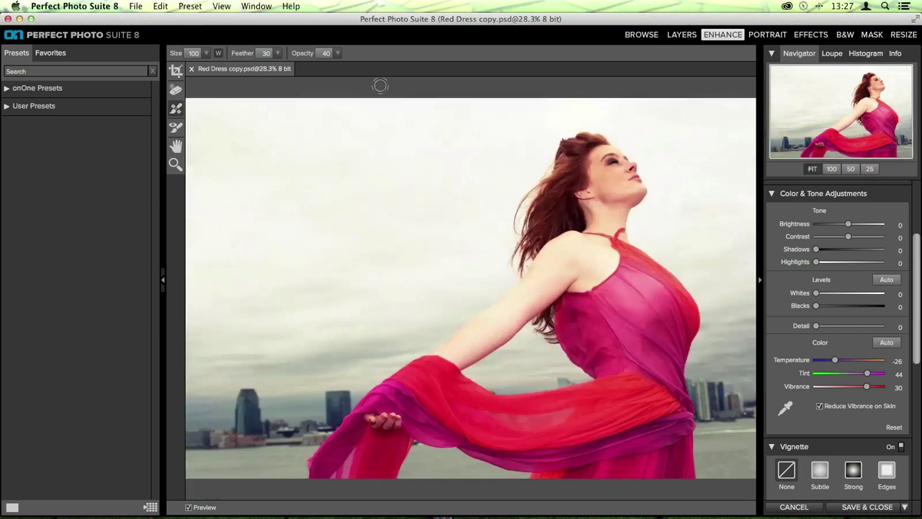
Save and close the Red Dress copy, and compare it with the original Red Dress.psd in the image browser
left_click(868, 507)
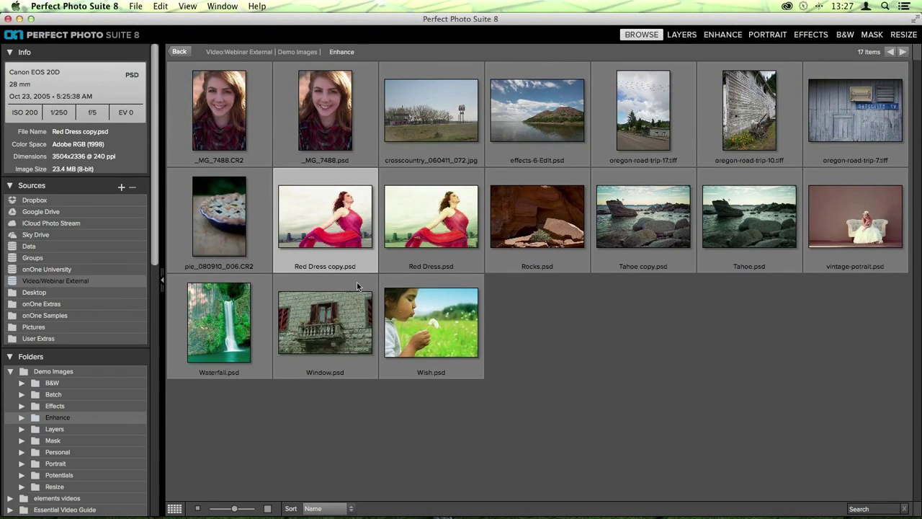
left_click(405, 221)
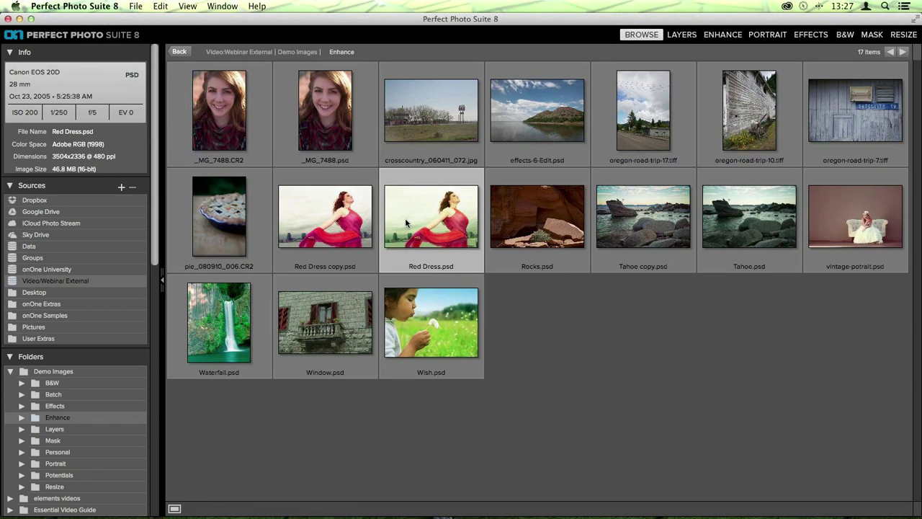
double_click(405, 217)
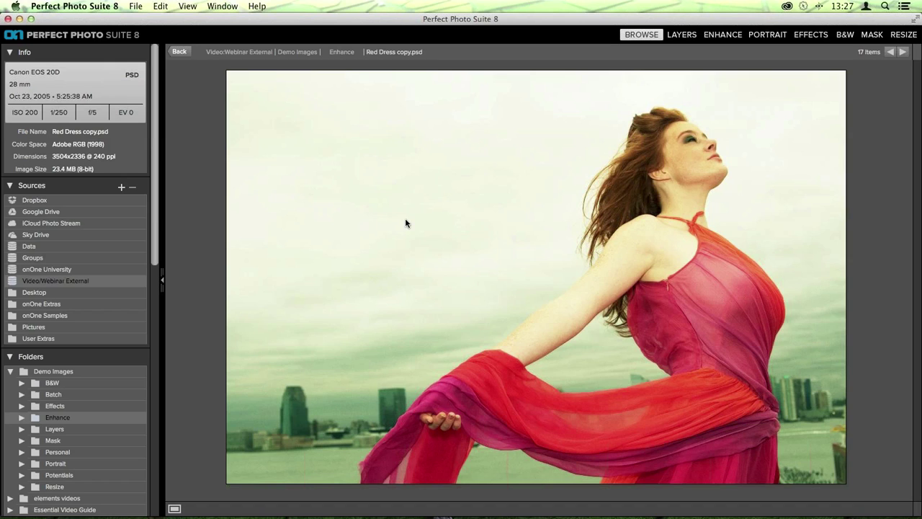
key("Right")
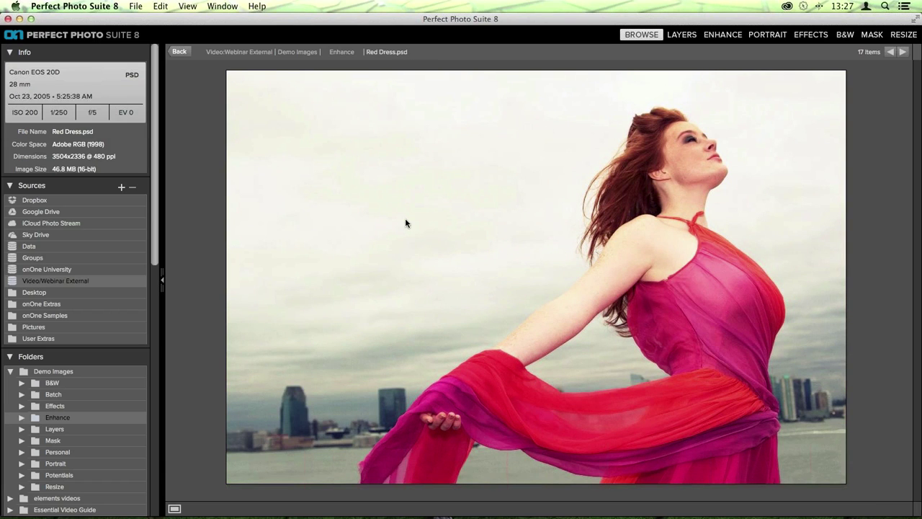
key("Left")
key("Escape")
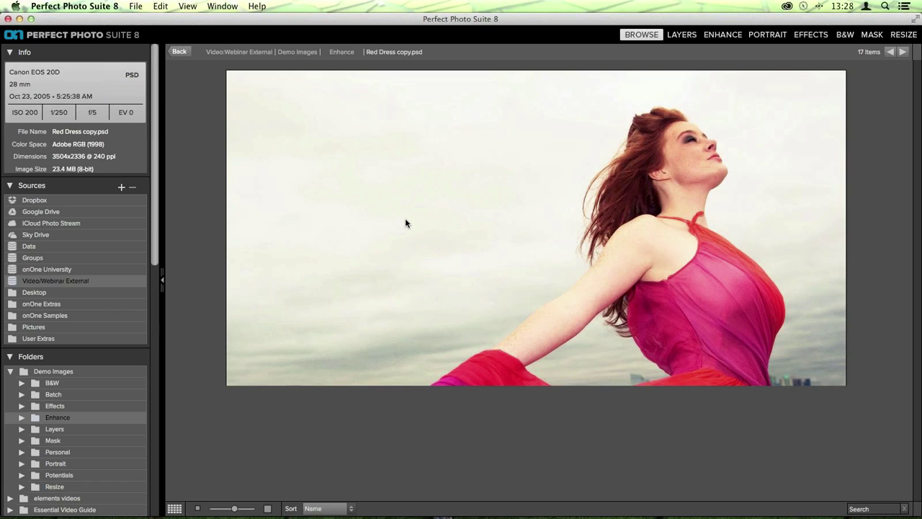
double_click(405, 223)
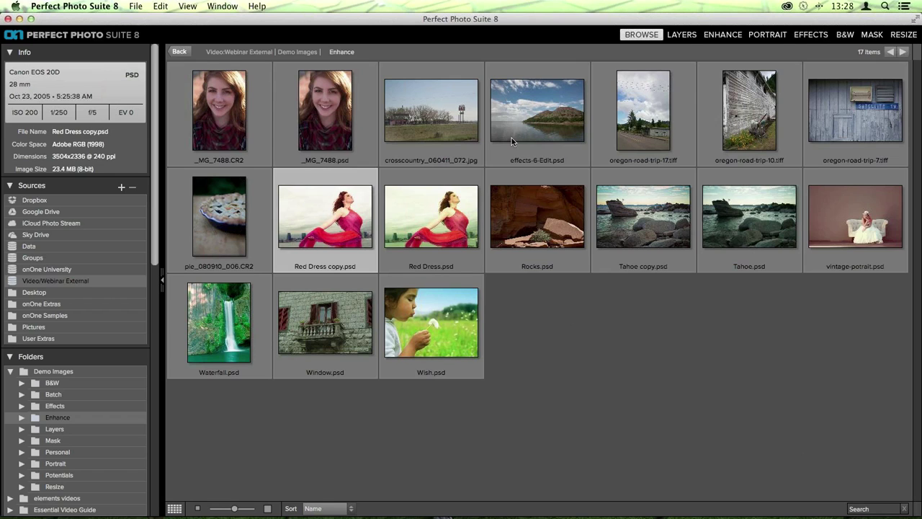
Open a copy of oregon-road-trip-7.tiff in Enhance as an 8 bit Photoshop file in Adobe RGB (1998) at 240 pixels/inch
left_click(847, 125)
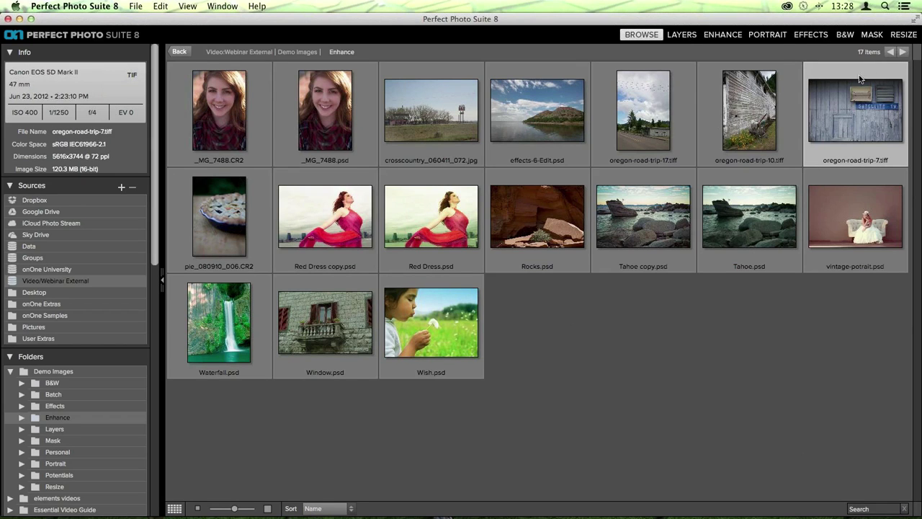
double_click(840, 103)
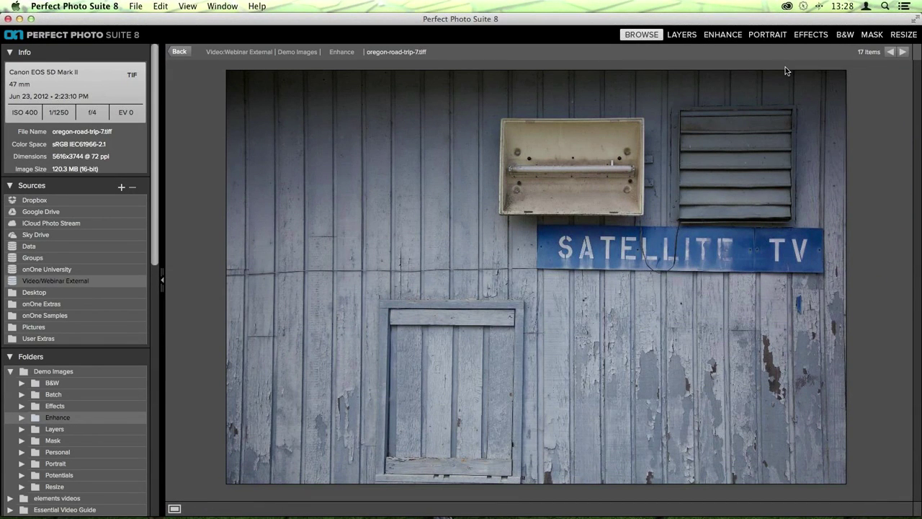
left_click(721, 34)
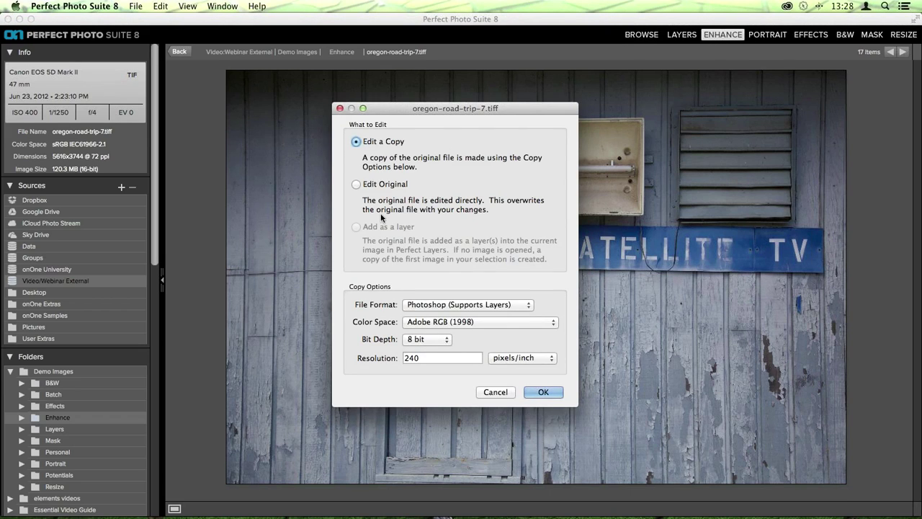
left_click(549, 394)
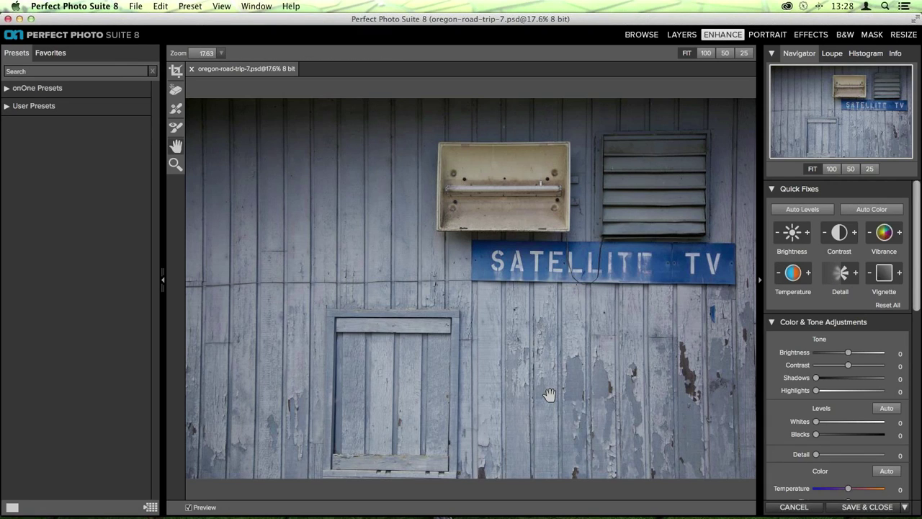
Apply Auto Levels to the Satellite TV wall photo, and fine-tune Whites to 75 and Blacks to 17
scroll(857, 360, "down", 3)
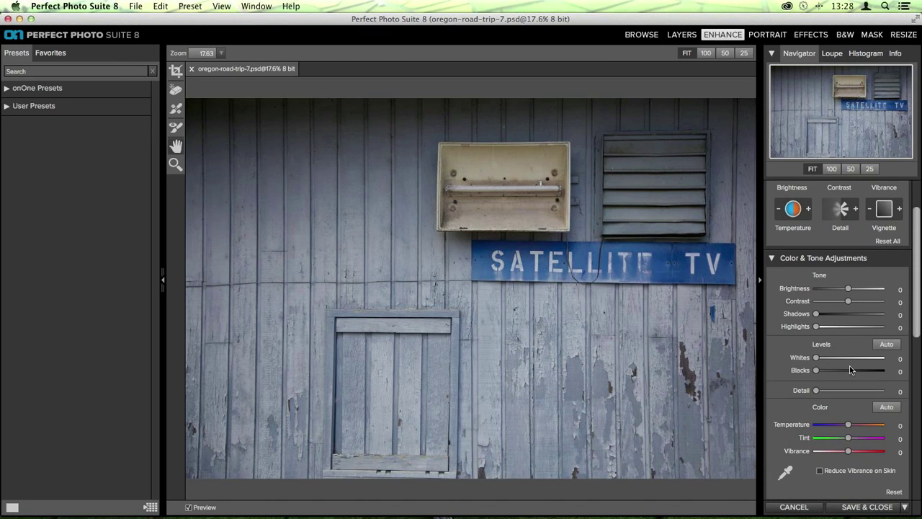
scroll(831, 319, "up", 3)
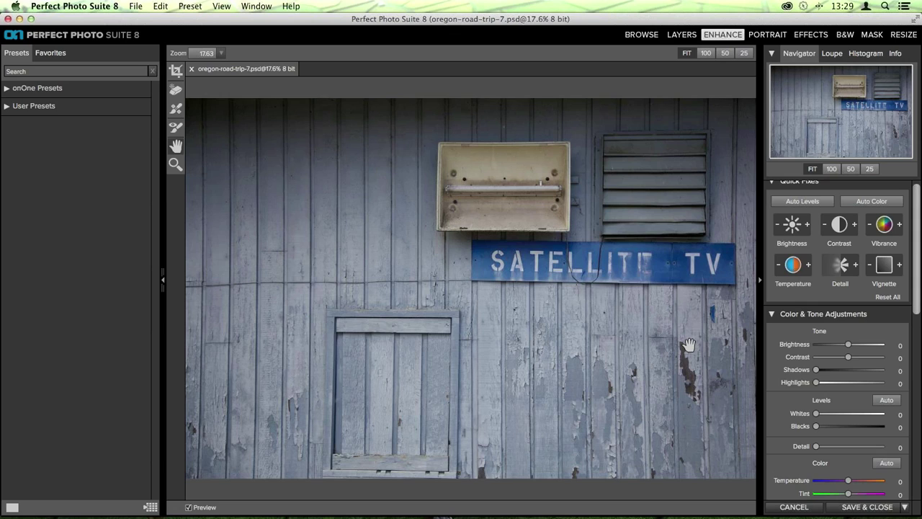
left_click(808, 201)
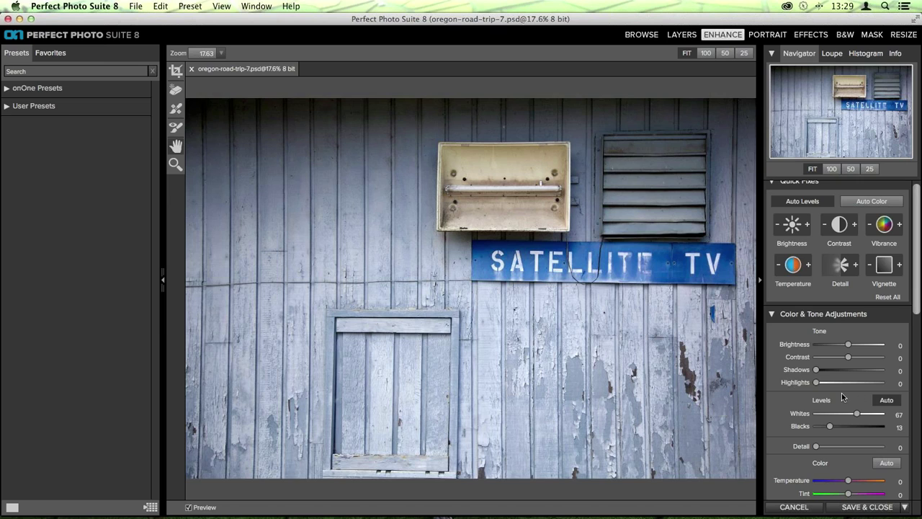
scroll(877, 418, "down", 3)
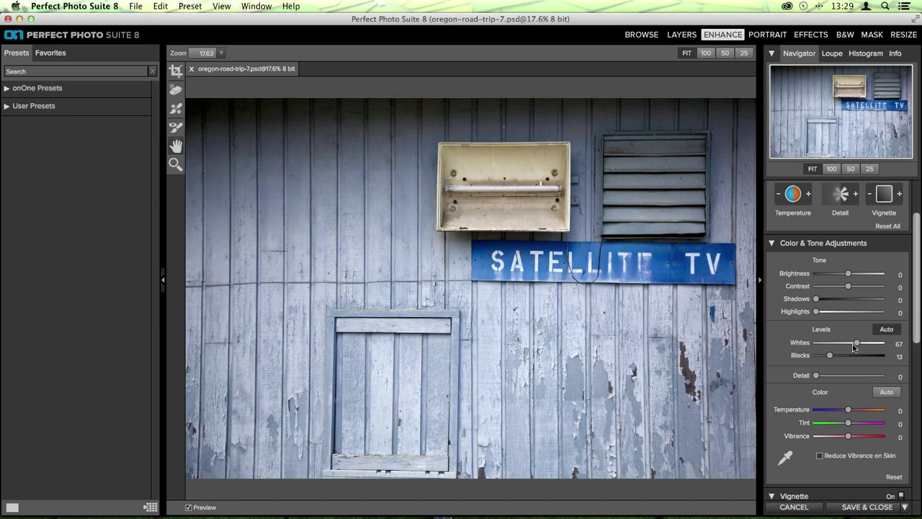
left_click_drag(857, 340, 857, 343)
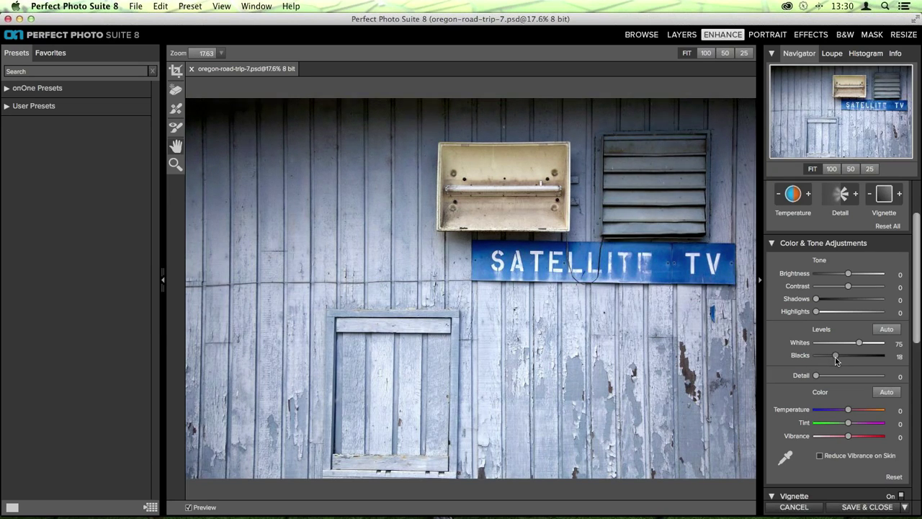
left_click_drag(836, 358, 833, 359)
Increase the wall photo's Detail to 32
left_click_drag(816, 377, 823, 379)
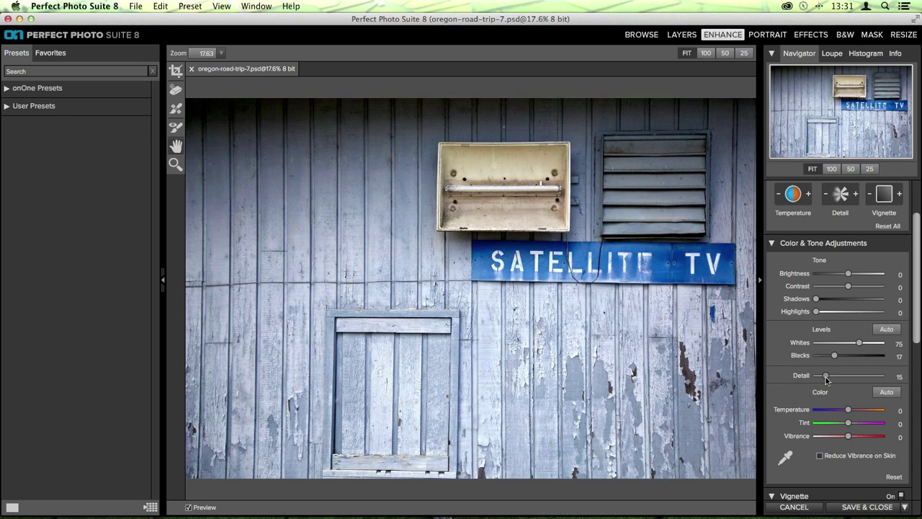
left_click_drag(826, 379, 837, 377)
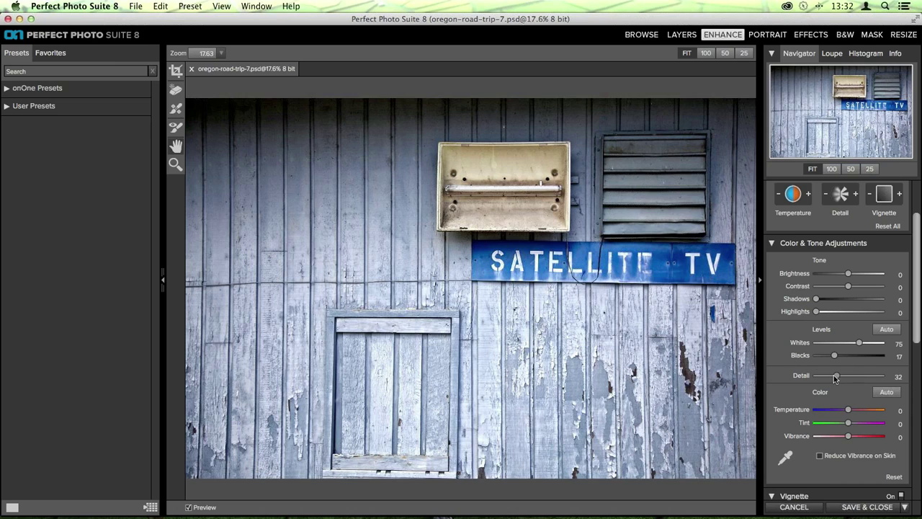
Set the wall photo's Detail to 36 and Vibrance to 30
left_click_drag(834, 376, 871, 389)
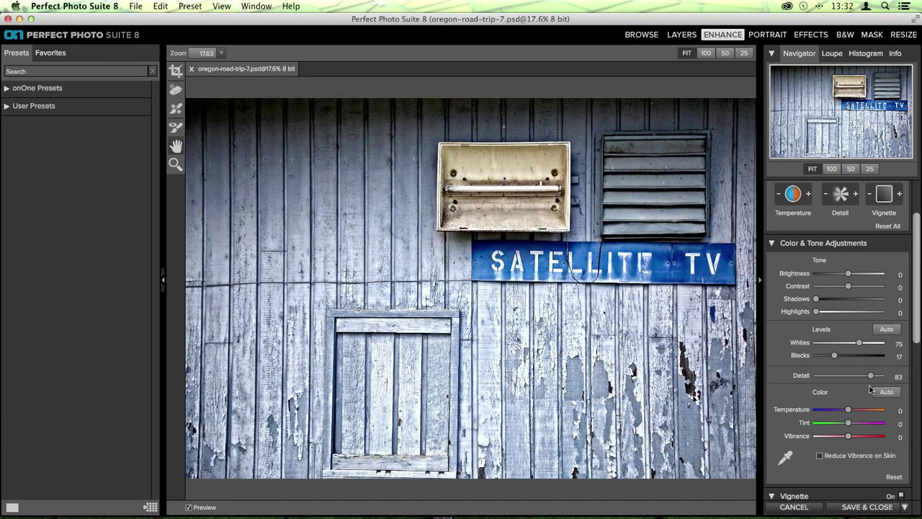
left_click_drag(869, 385, 838, 380)
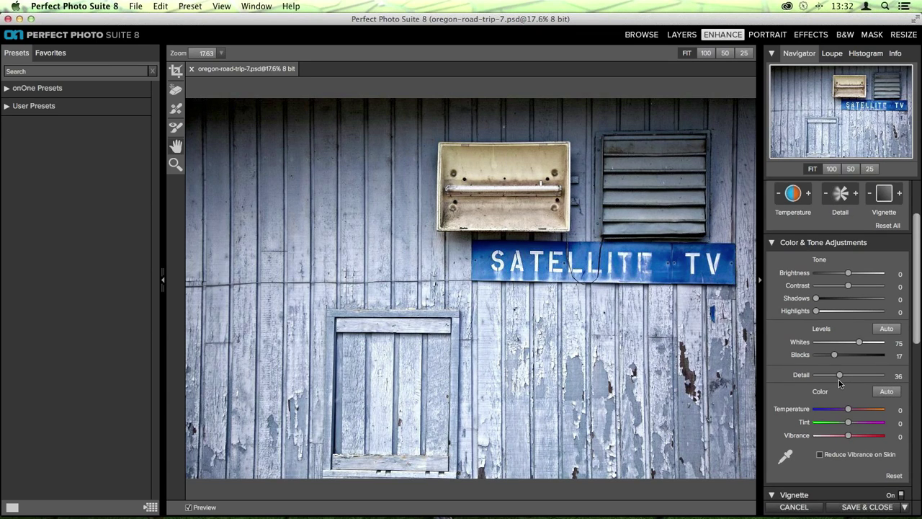
scroll(838, 380, "down", 5)
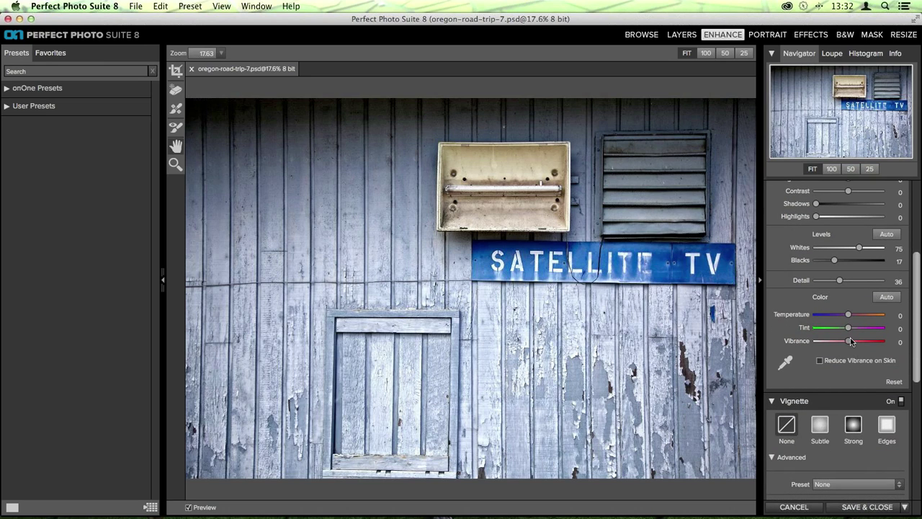
left_click_drag(851, 340, 862, 346)
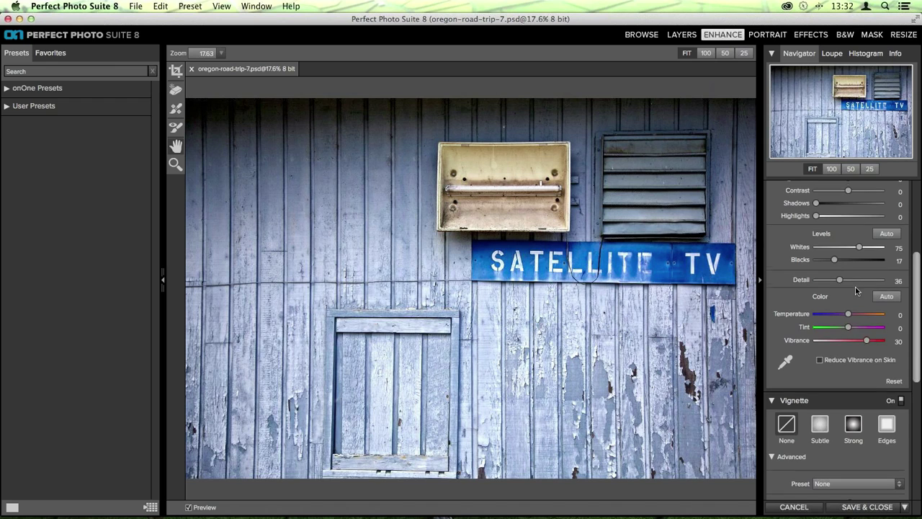
Add a dark vignette to the wall photo with Brightness -100 and Size 30
scroll(855, 291, "down", 5)
scroll(855, 291, "down", 1)
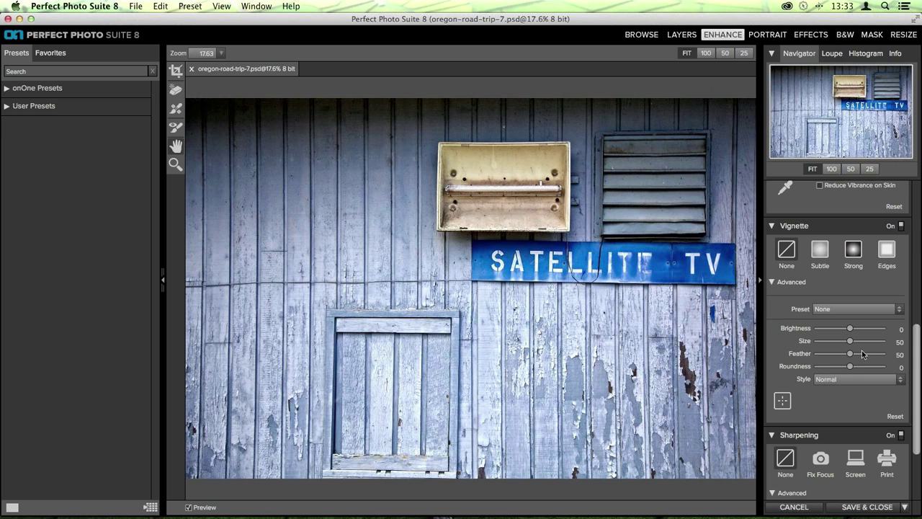
left_click_drag(850, 328, 837, 342)
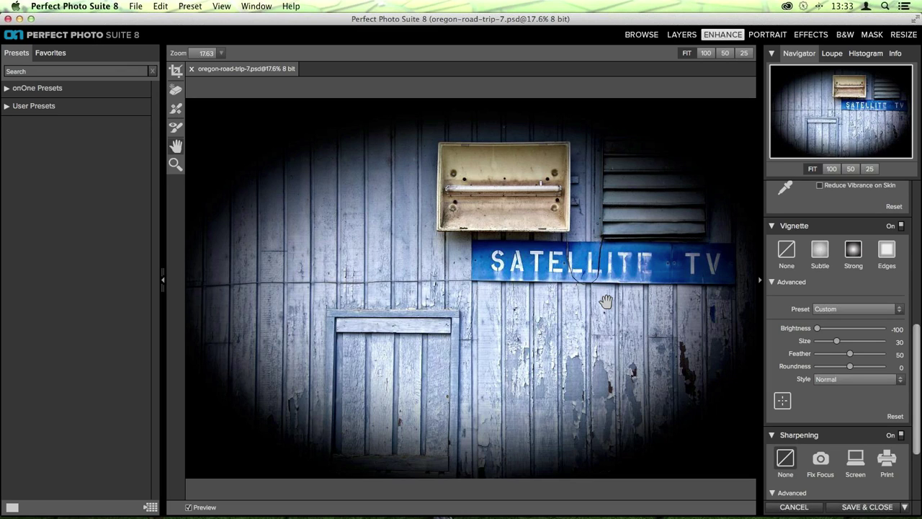
left_click(782, 400)
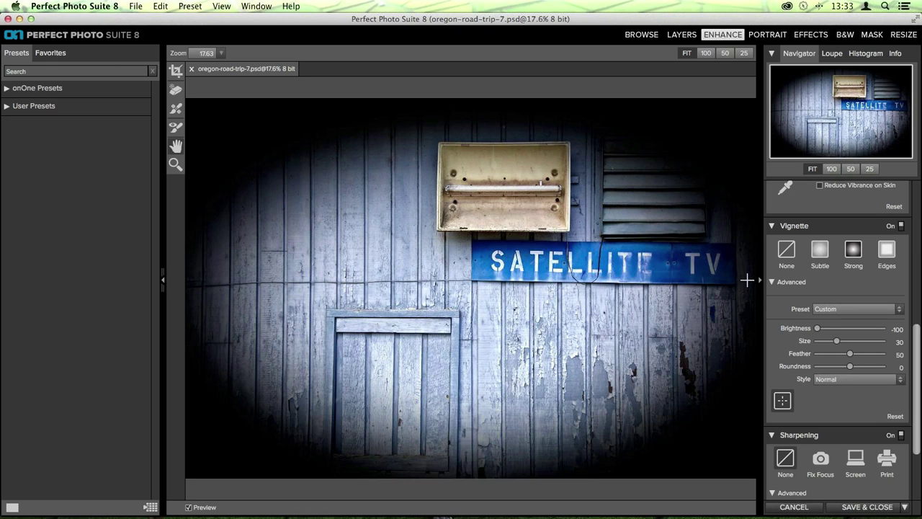
left_click(849, 328)
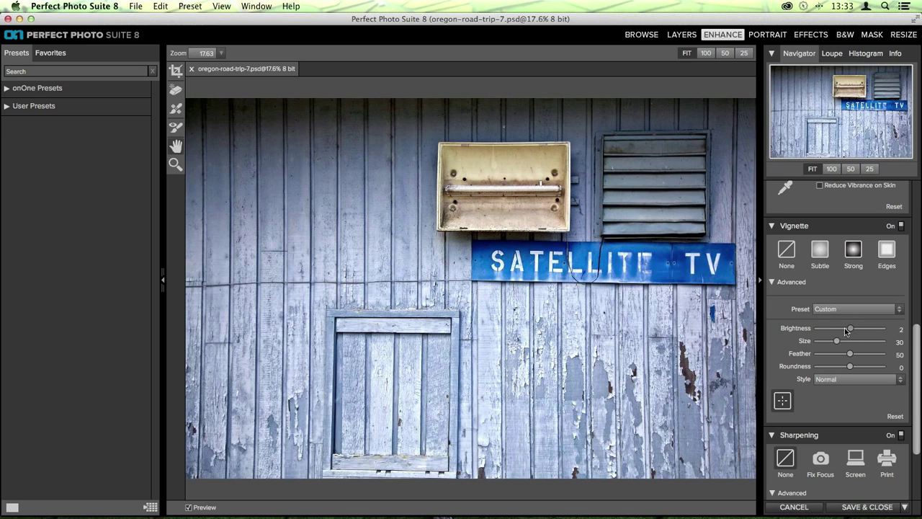
left_click_drag(848, 329, 841, 329)
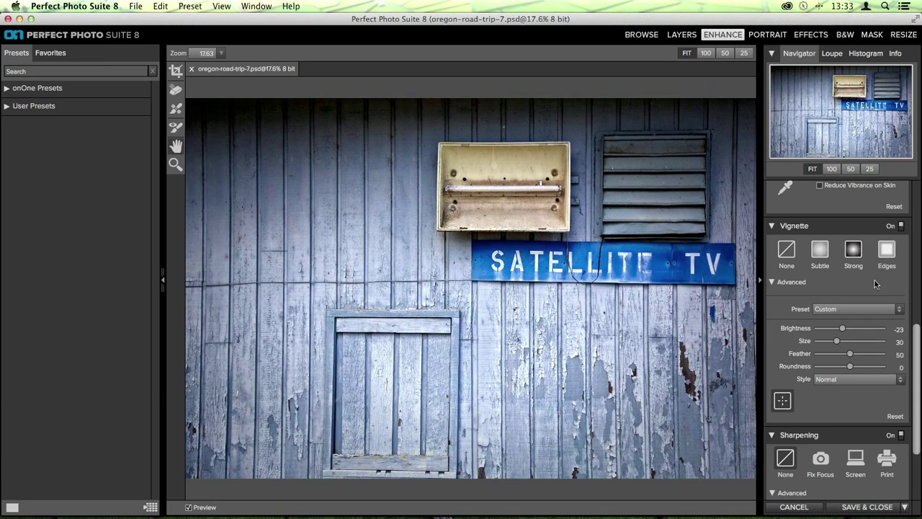
left_click(815, 327)
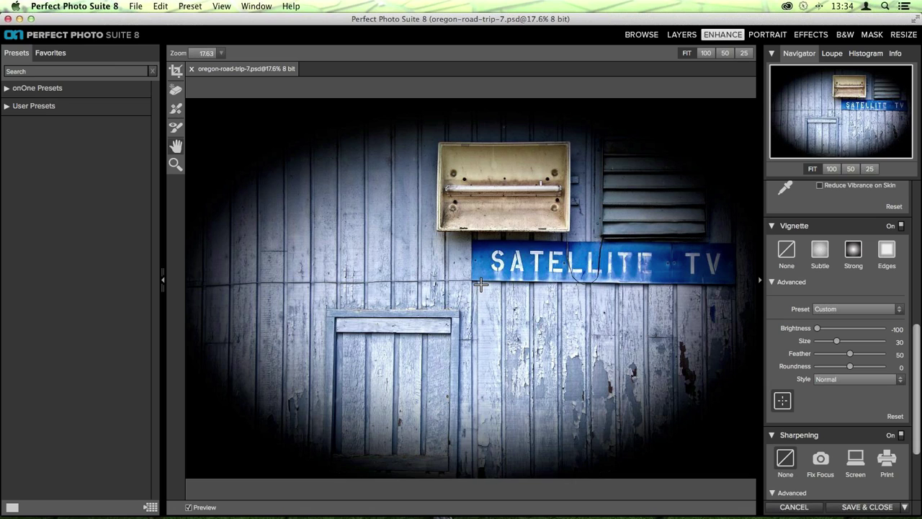
Try several vignette centers across the wall and place it at the lower edge of the beige light fixture, just above the Satellite TV sign
left_click(480, 247)
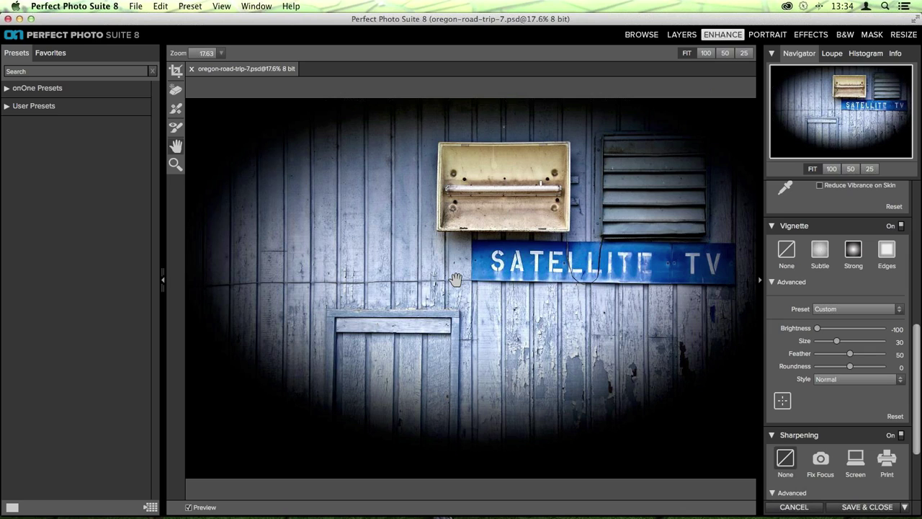
left_click(781, 400)
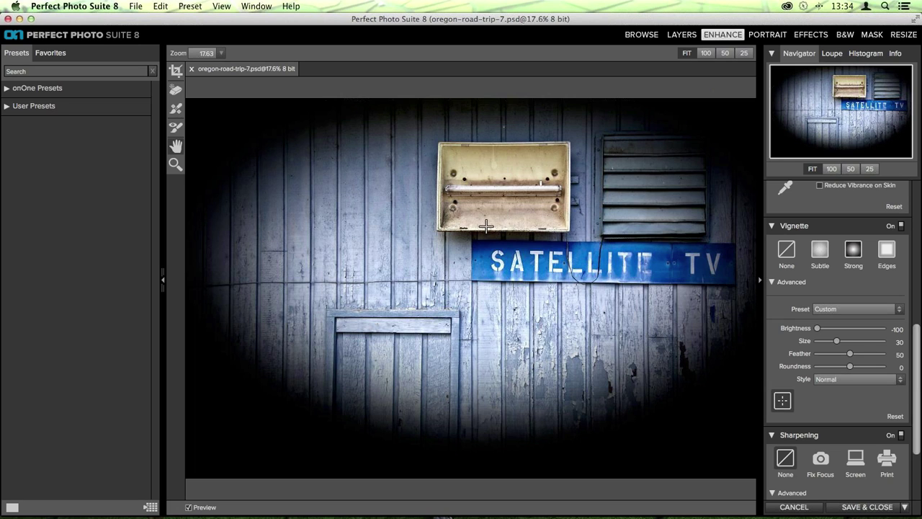
left_click(481, 227)
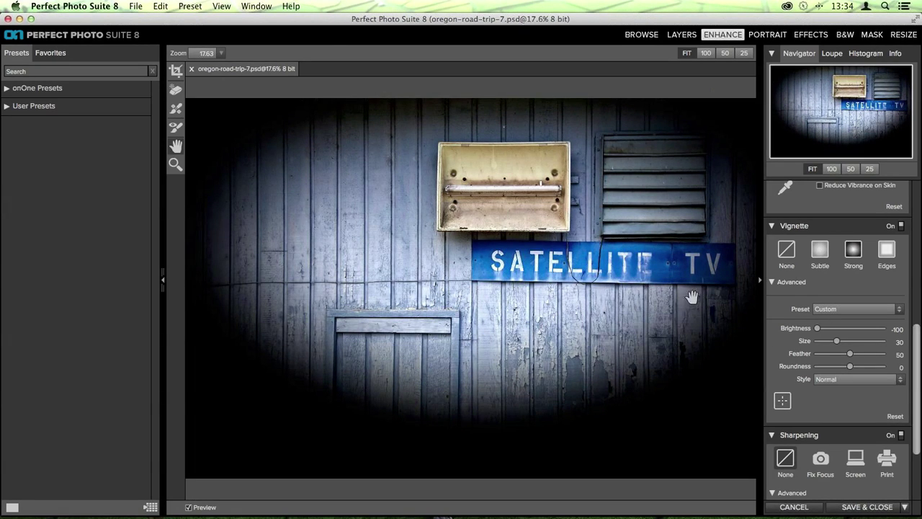
left_click(782, 401)
left_click(673, 378)
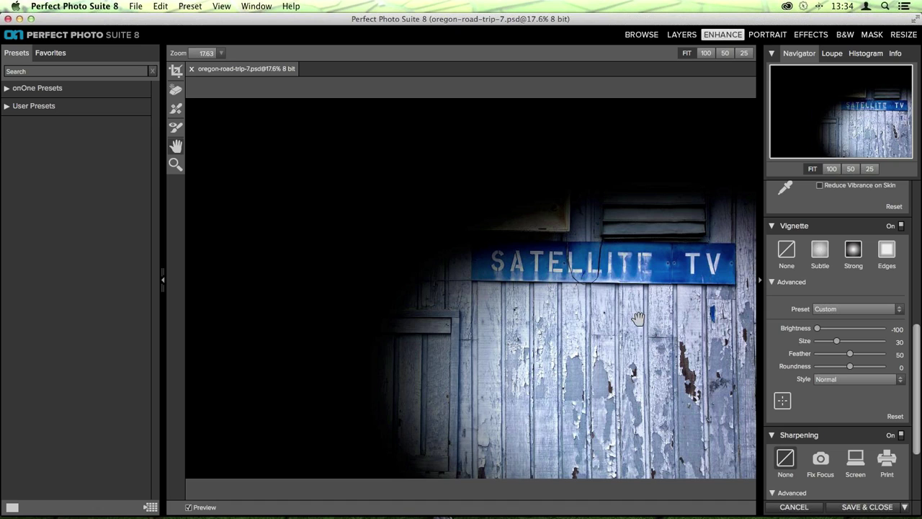
left_click(783, 402)
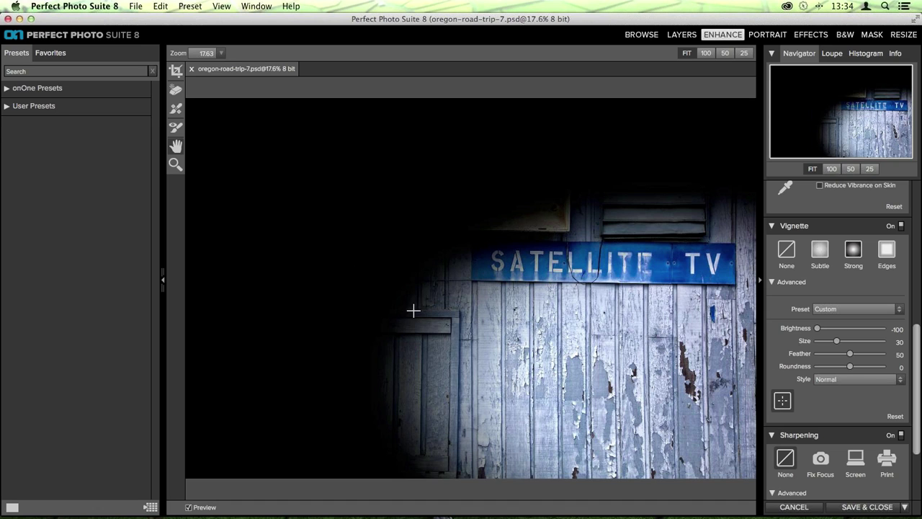
left_click(397, 306)
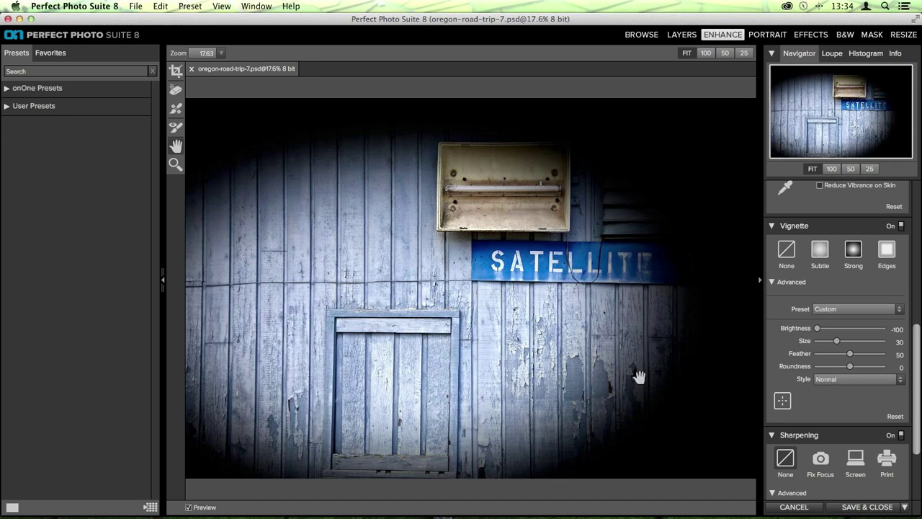
left_click(782, 401)
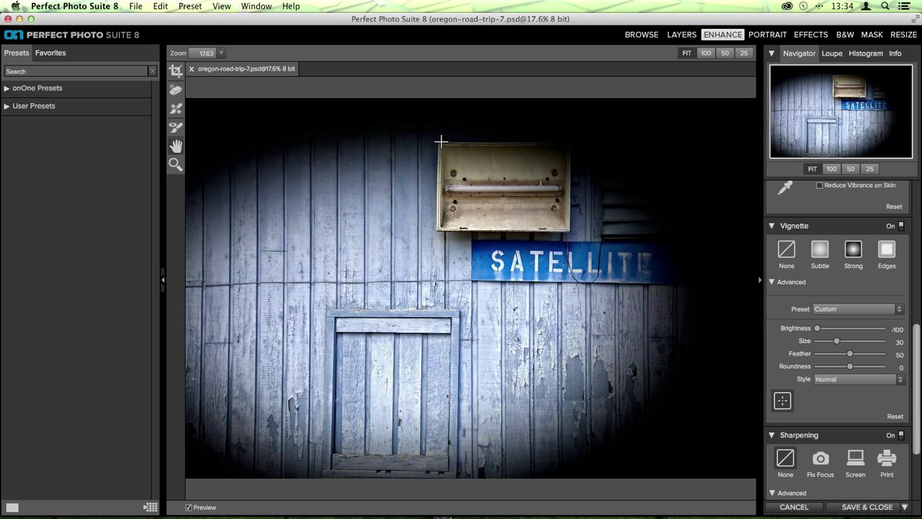
left_click(488, 208)
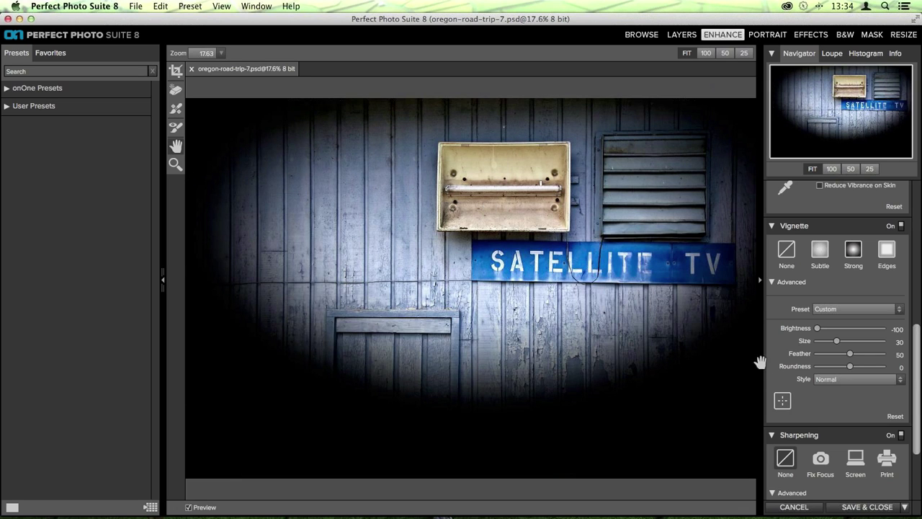
left_click(783, 401)
left_click(477, 227)
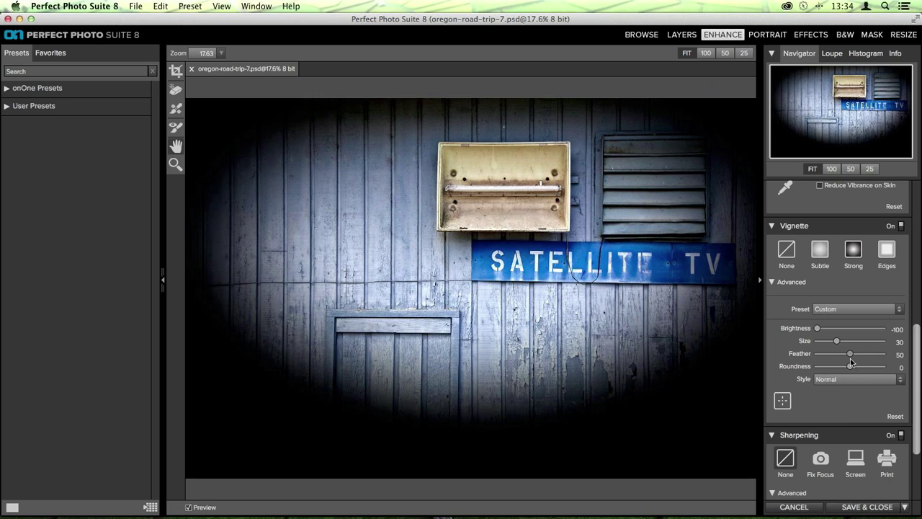
Soften the vignette with Size 57, Feather 84, Roundness 14 and the Subtle style
left_click_drag(850, 354, 844, 356)
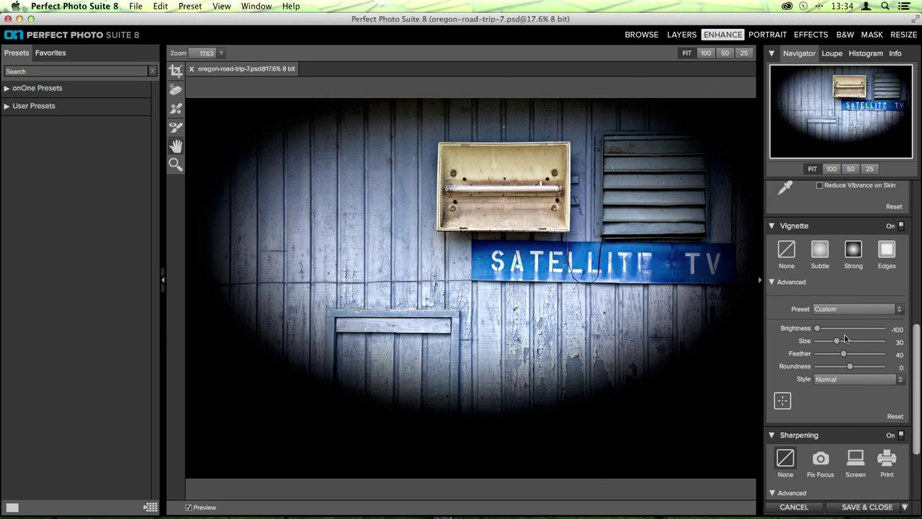
left_click_drag(836, 342, 855, 368)
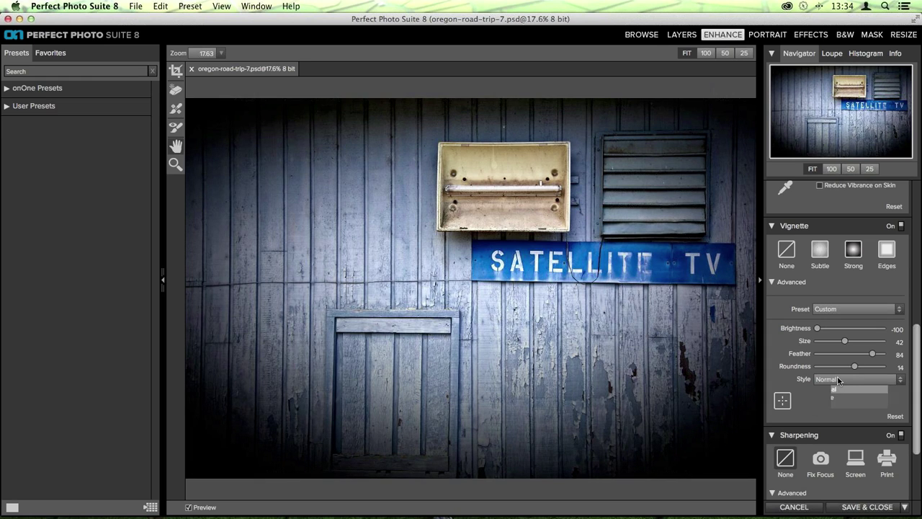
left_click(837, 379)
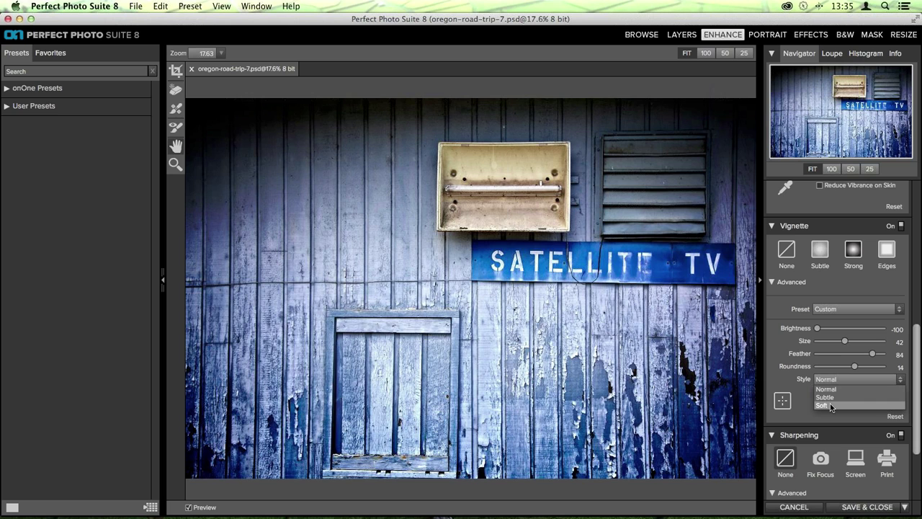
left_click(832, 398)
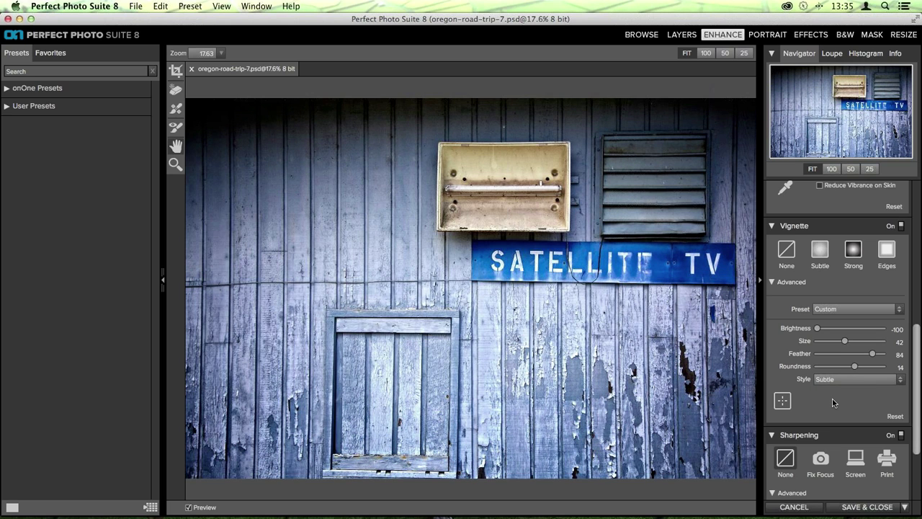
mouse_move(844, 341)
left_mouse_down()
mouse_move(836, 341)
mouse_move(855, 342)
left_mouse_up()
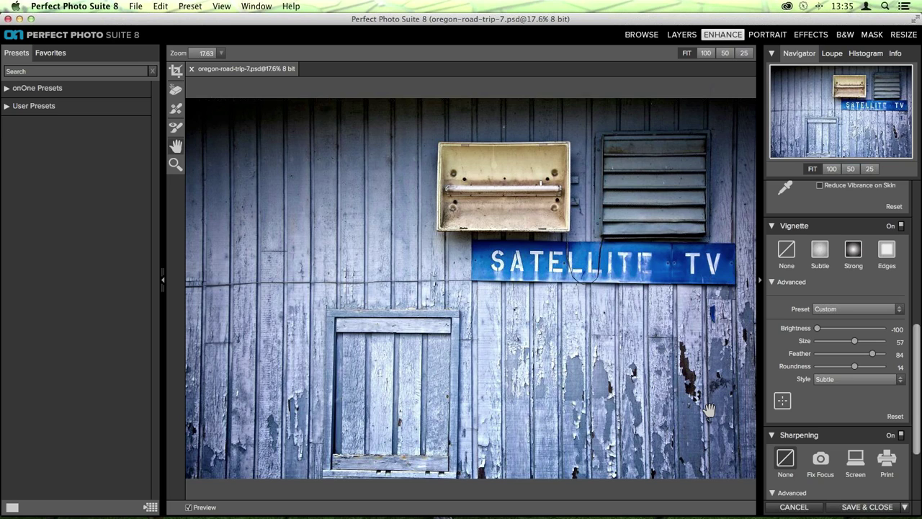
Compare the wall photo with and without its enhancements
scroll(868, 309, "down", 3)
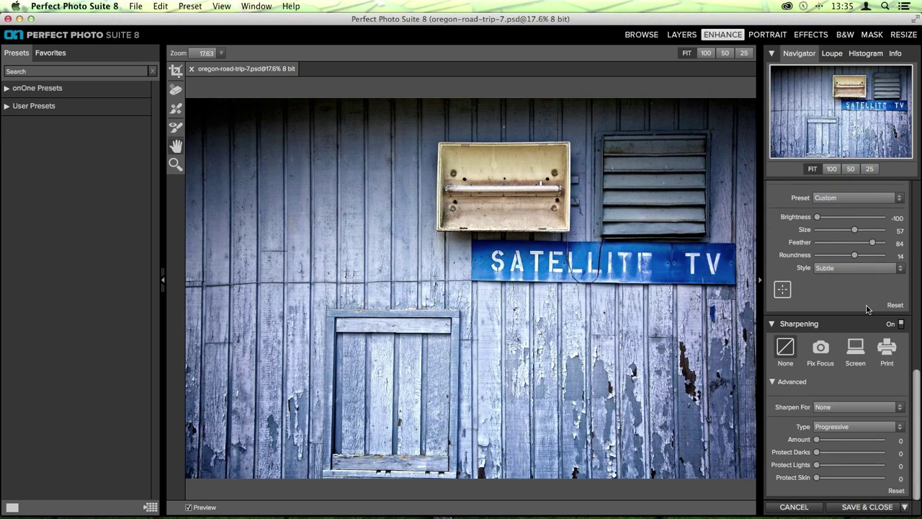
key("super+p")
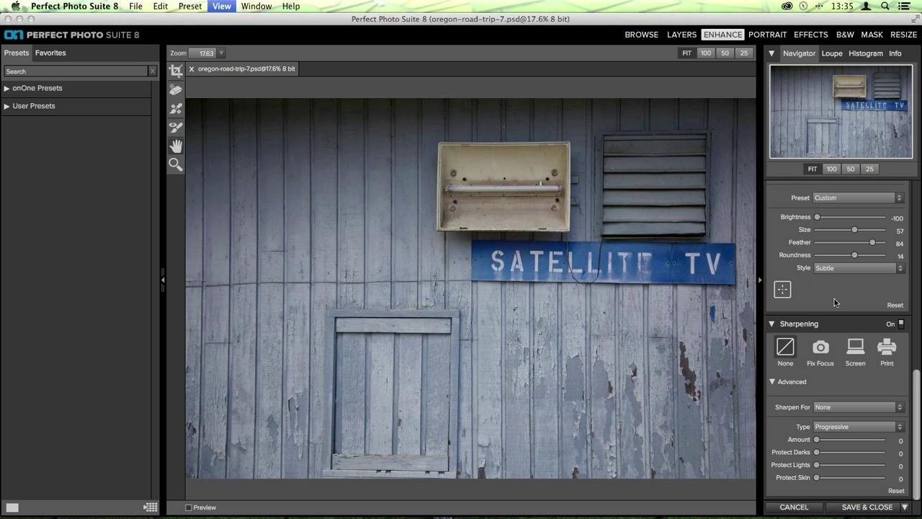
key("super+p")
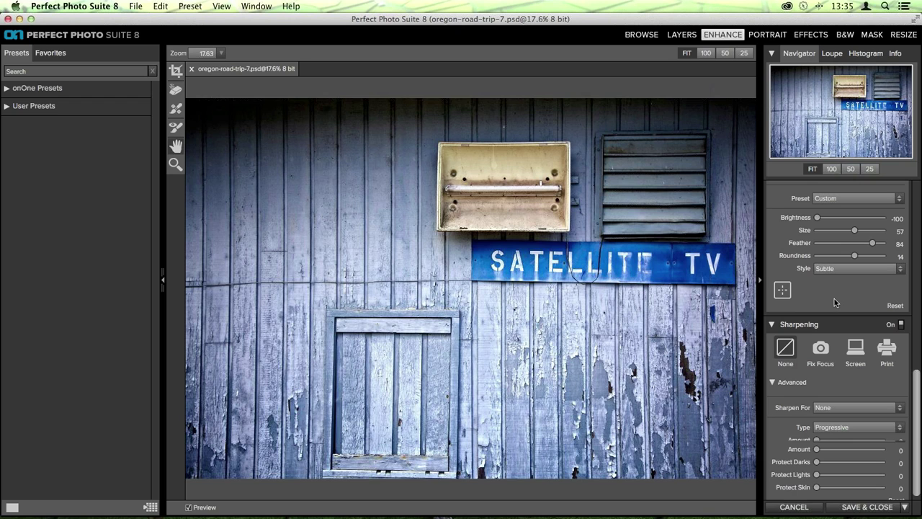
Collapse the Quick Fixes, Color & Tone Adjustments and Vignette sections, keeping Sharpening expanded
scroll(834, 299, "up", 10)
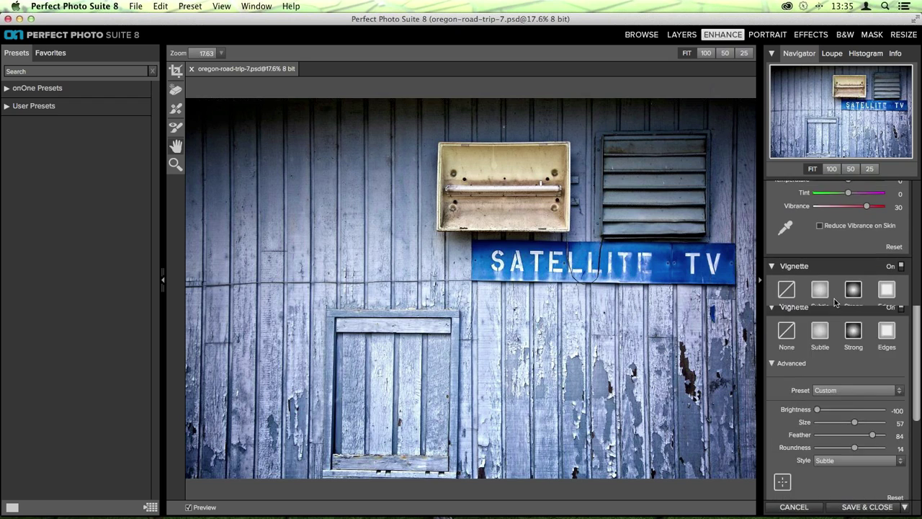
scroll(834, 298, "up", 4)
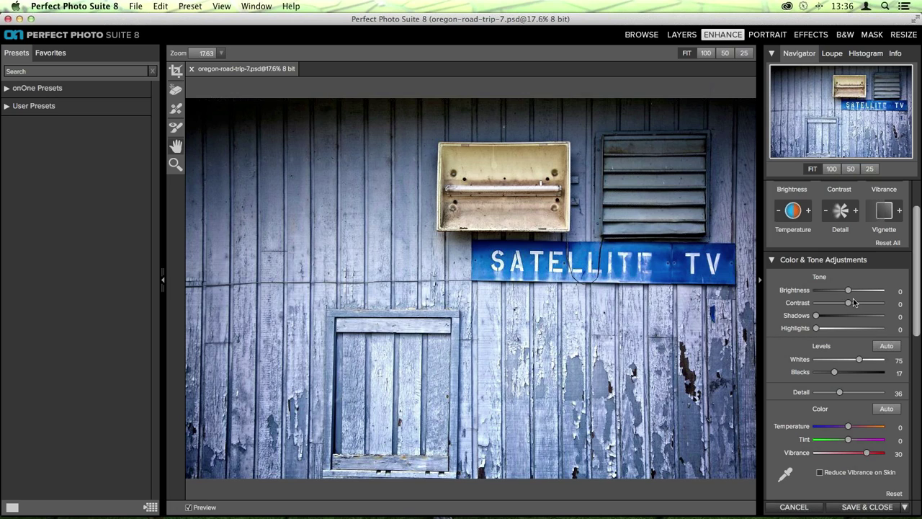
scroll(853, 301, "down", 12)
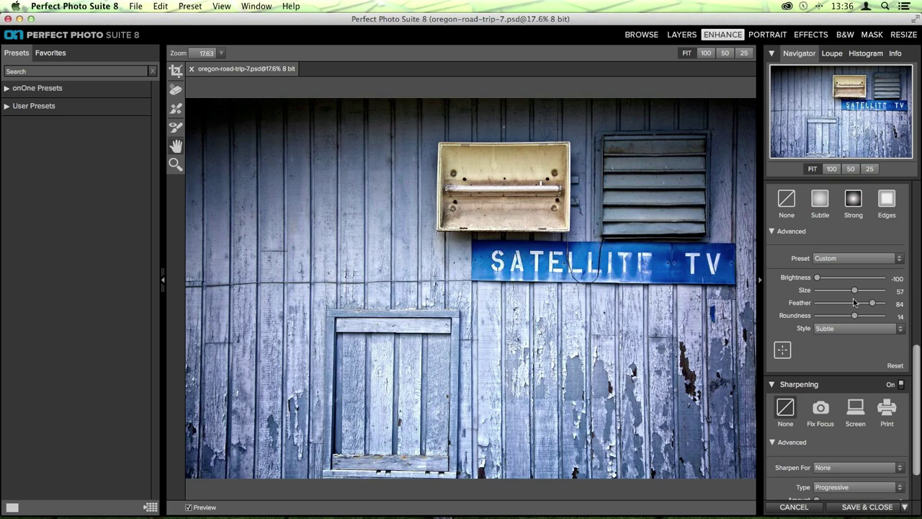
scroll(853, 302, "down", 3)
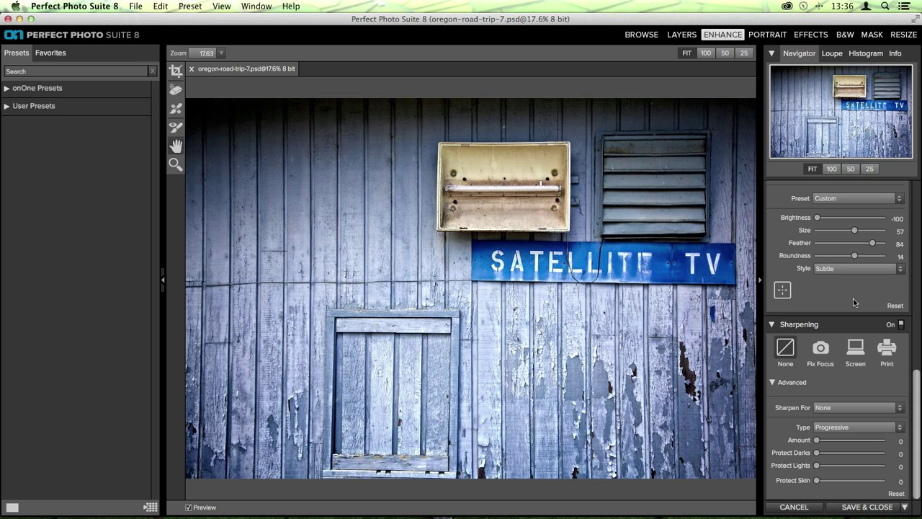
scroll(852, 298, "up", 10)
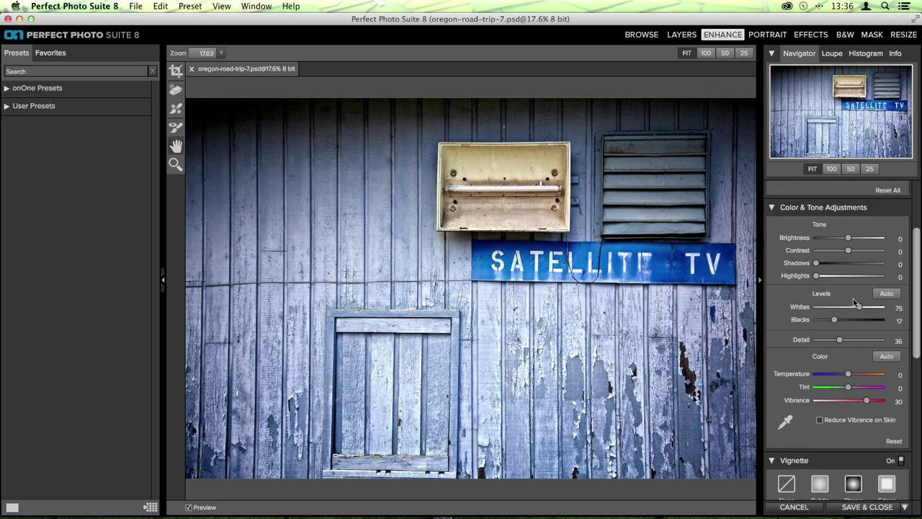
scroll(853, 298, "up", 3)
left_click(772, 188)
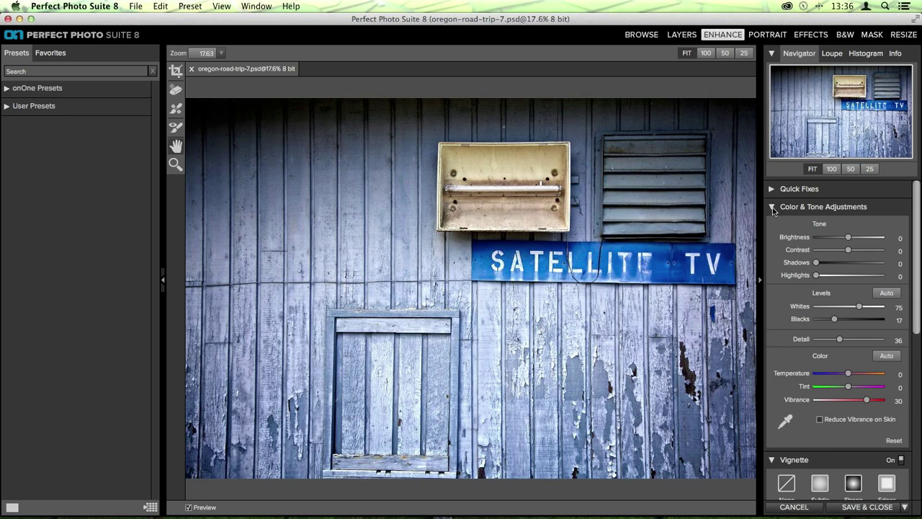
left_click(772, 208)
left_click(772, 225)
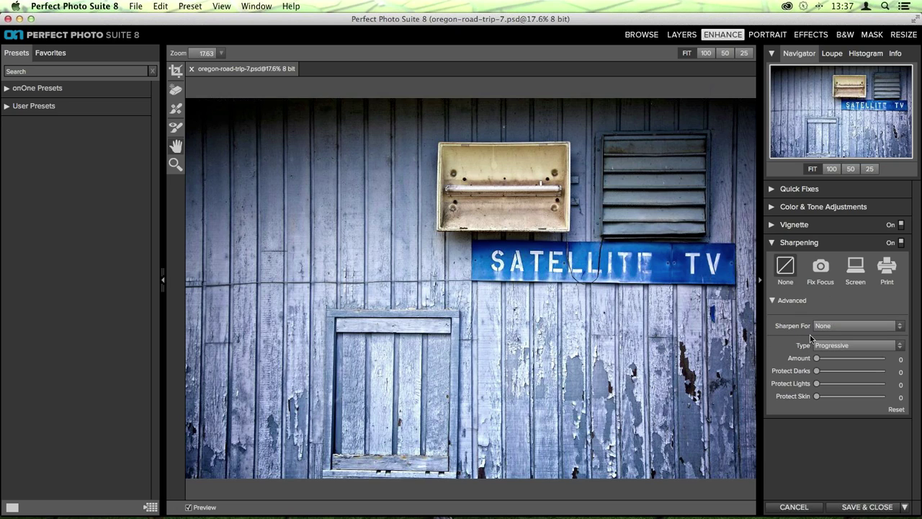
Set the wall photo's sharpening to the Print Glossy High preset
left_click(892, 328)
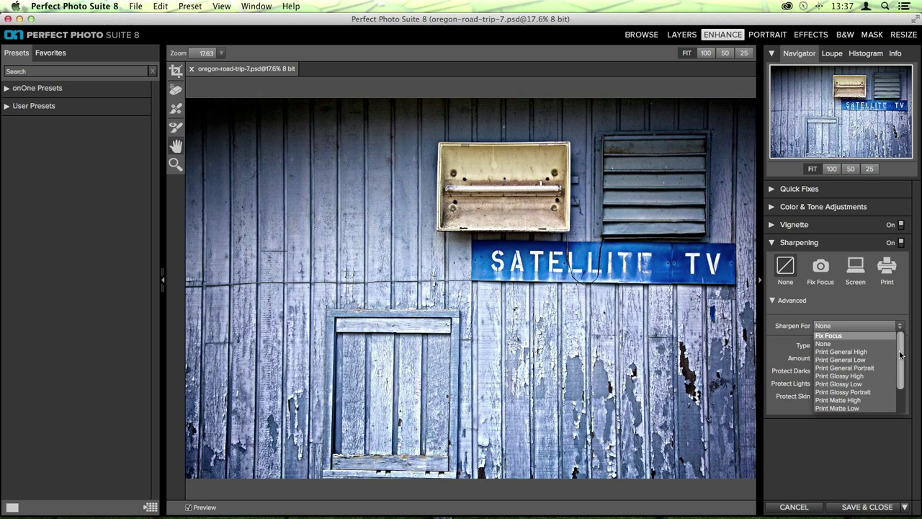
left_click_drag(899, 372, 899, 407)
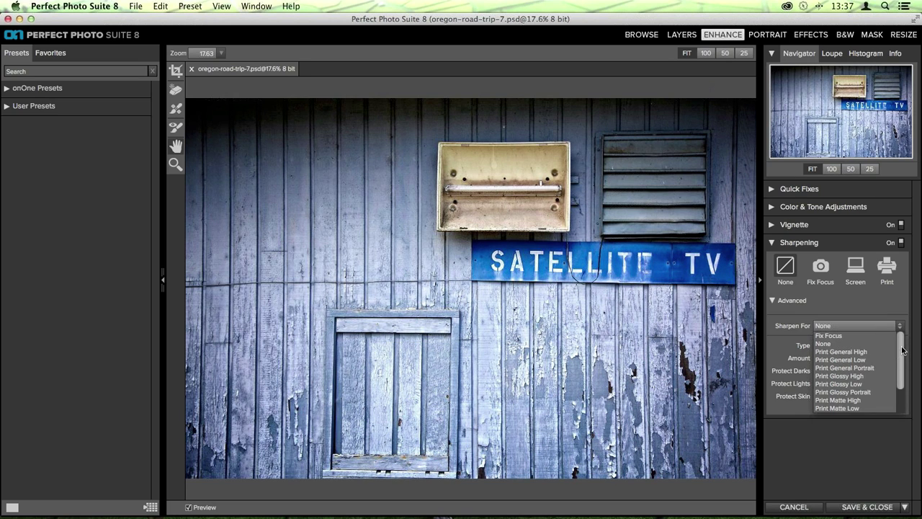
scroll(900, 357, "up", 2)
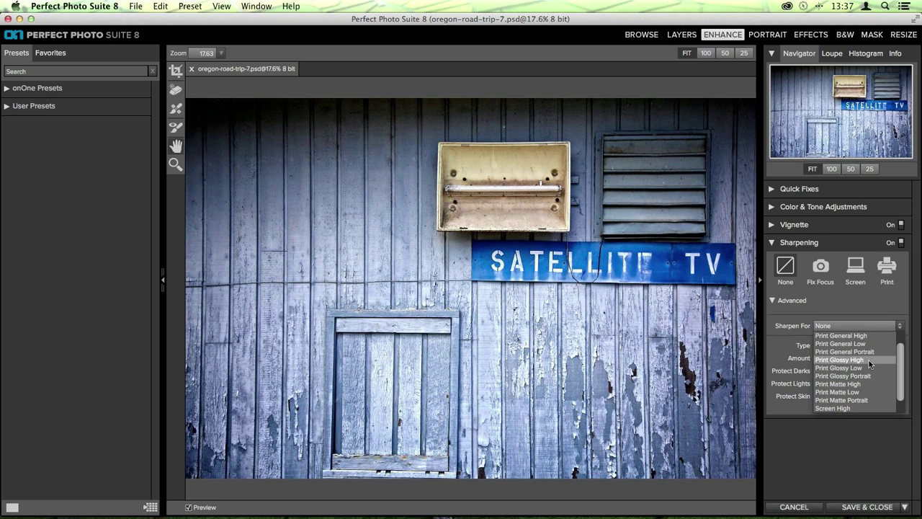
left_click(869, 360)
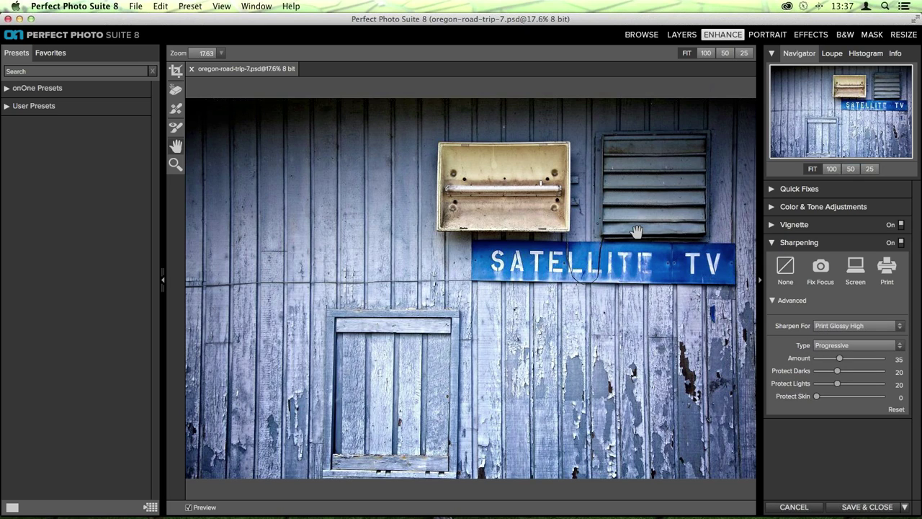
Compare the wall photo with and without sharpening at 100% magnification
left_click(832, 170)
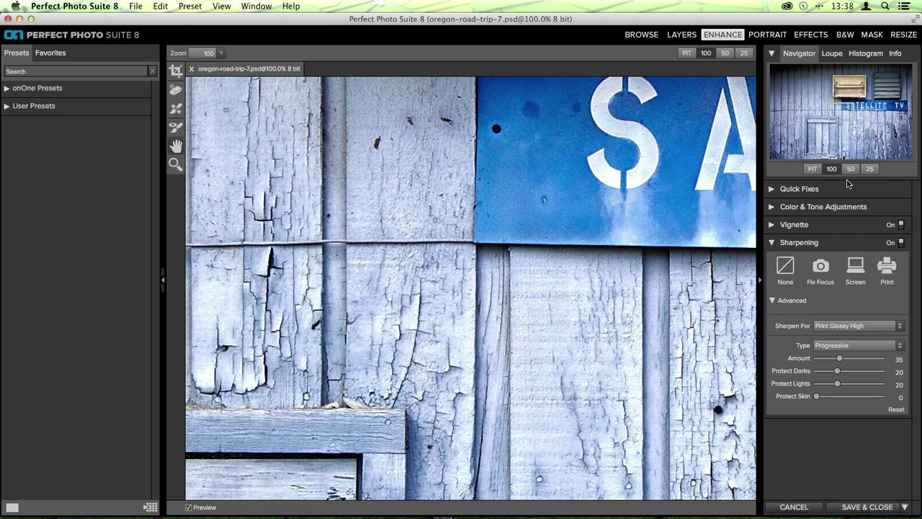
left_click(901, 243)
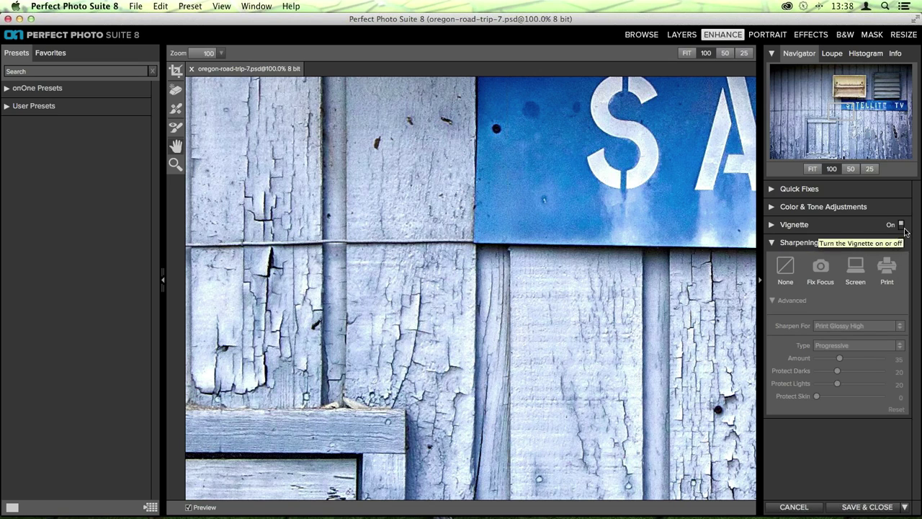
left_click(901, 243)
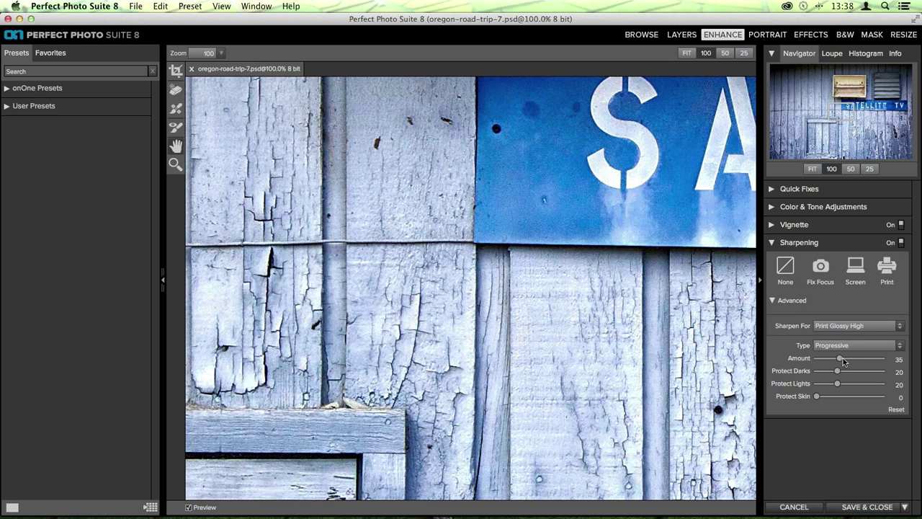
Set the sharpening amount to 40 and save and close the enhanced wall photo
left_click_drag(843, 360, 865, 362)
left_click(850, 359)
left_click(843, 359)
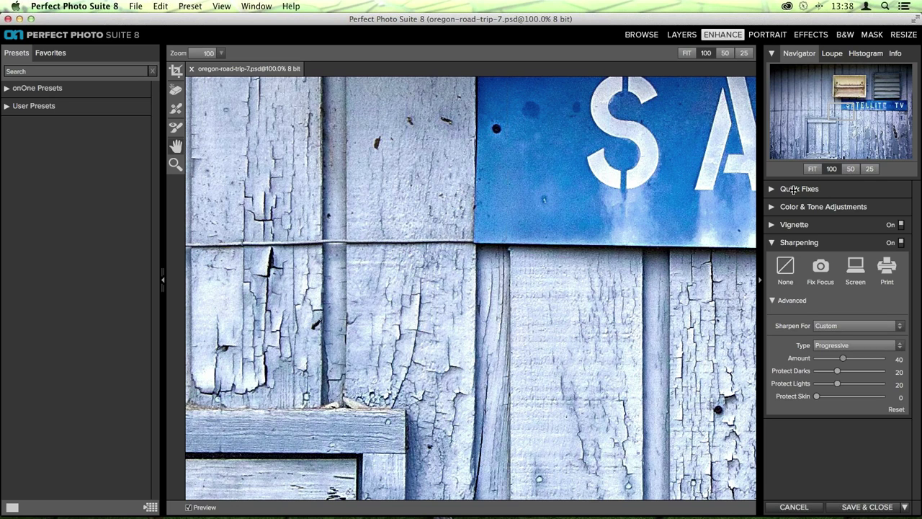
left_click(809, 168)
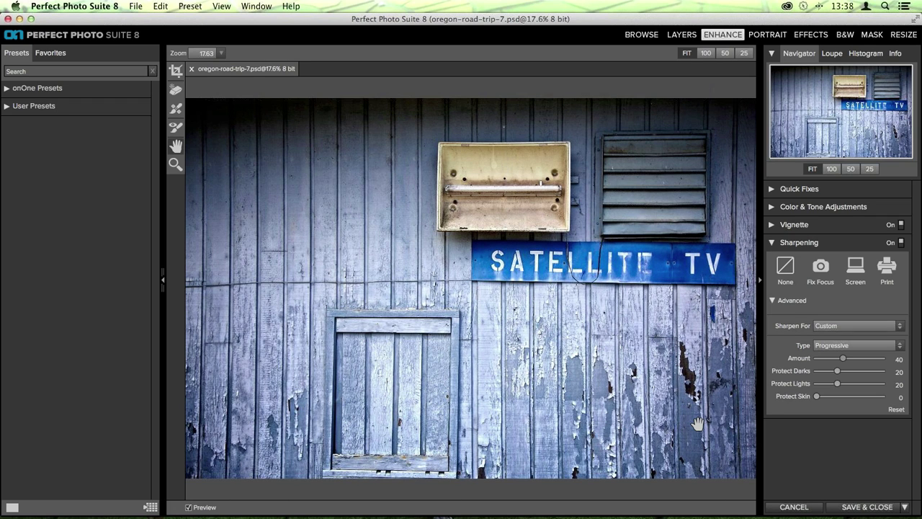
left_click(864, 507)
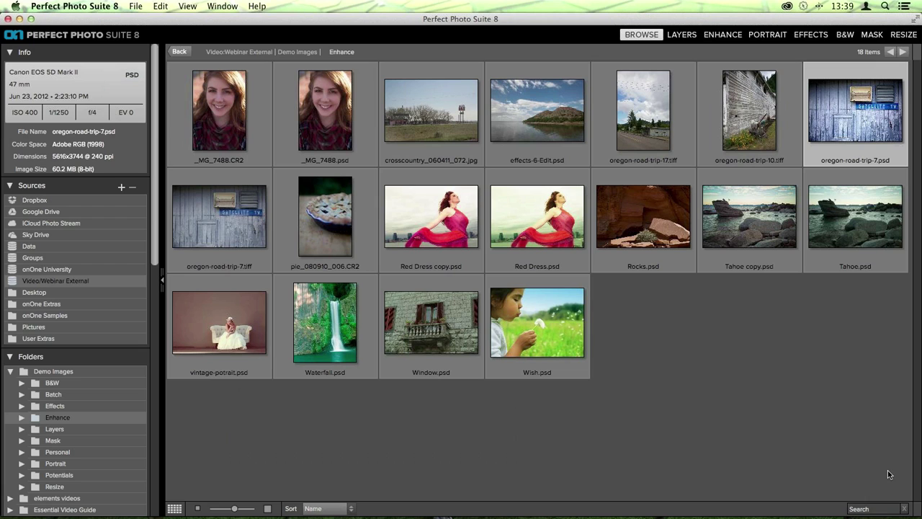
Compare oregon-road-trip-7.tiff with oregon-road-trip-7.psd at full preview size and return to the thumbnail grid
double_click(225, 214)
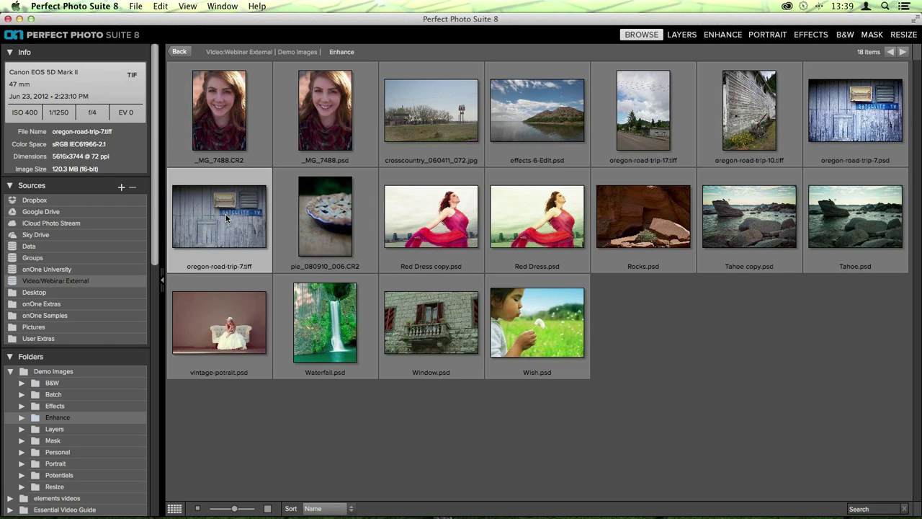
key("Left")
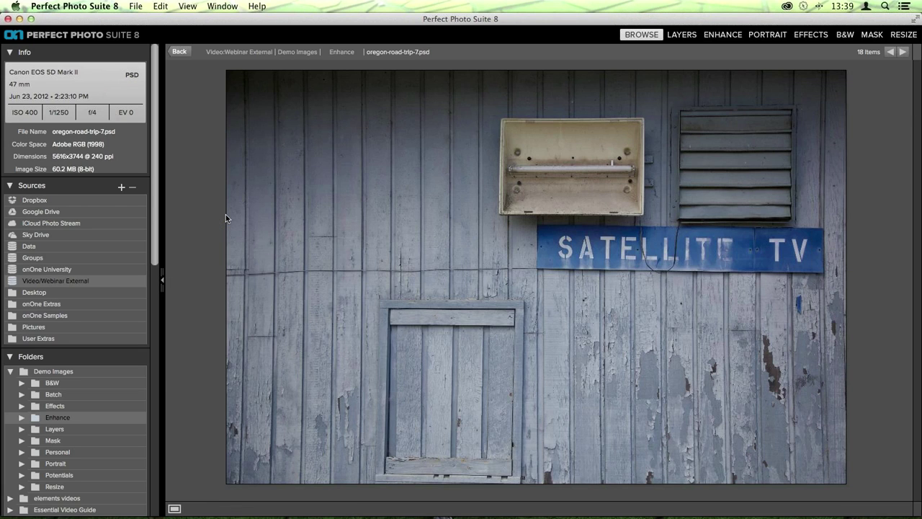
key("Right")
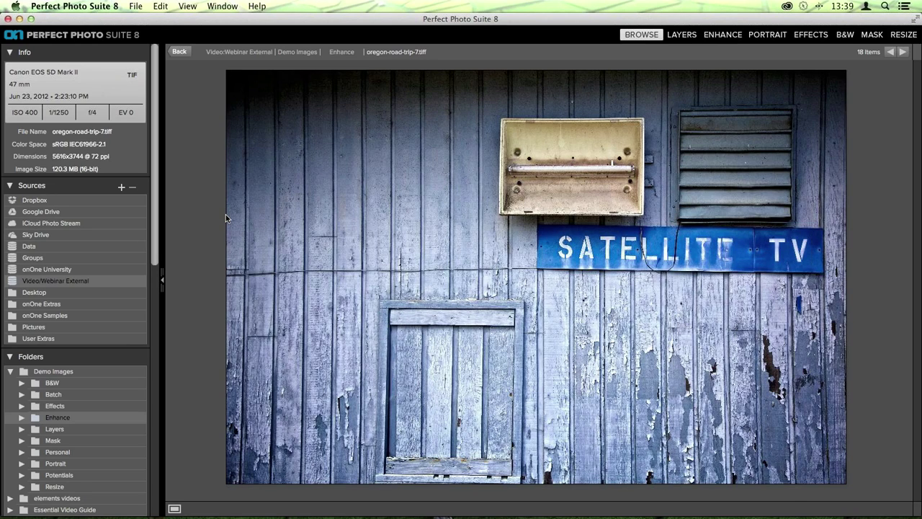
key("Left")
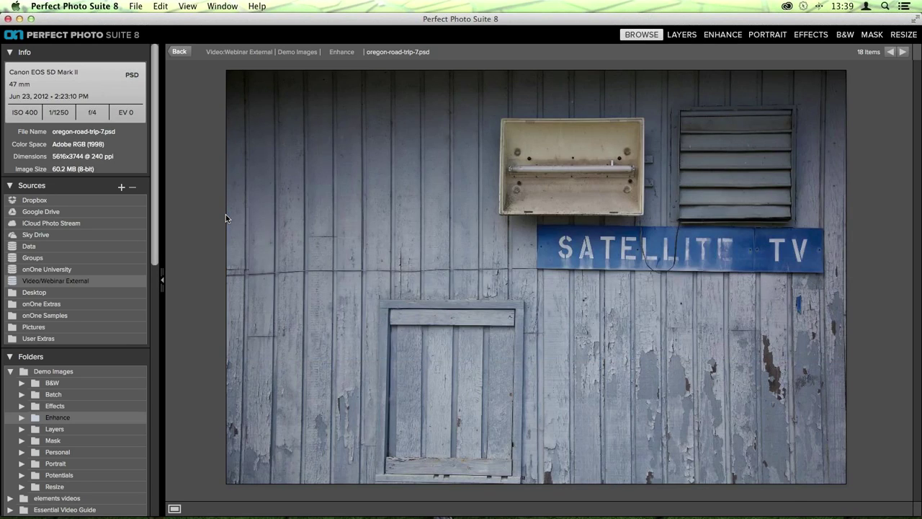
key("Right")
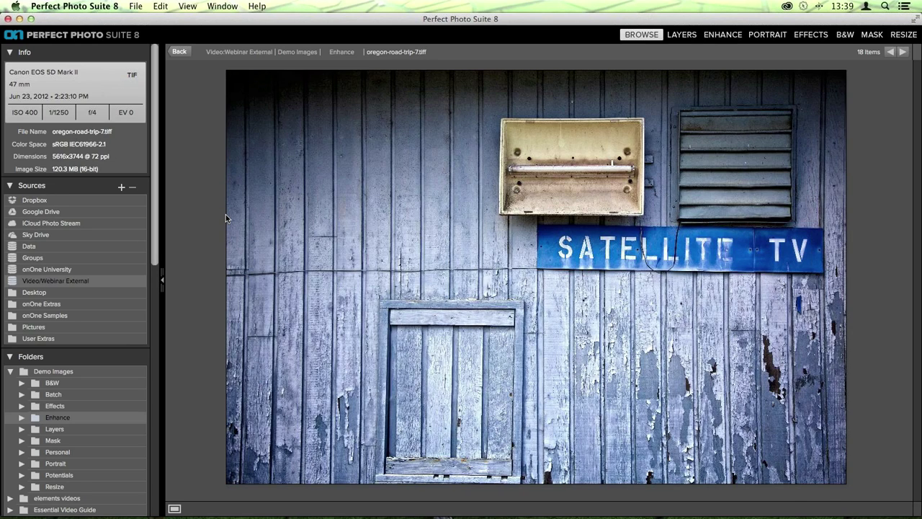
key("Left")
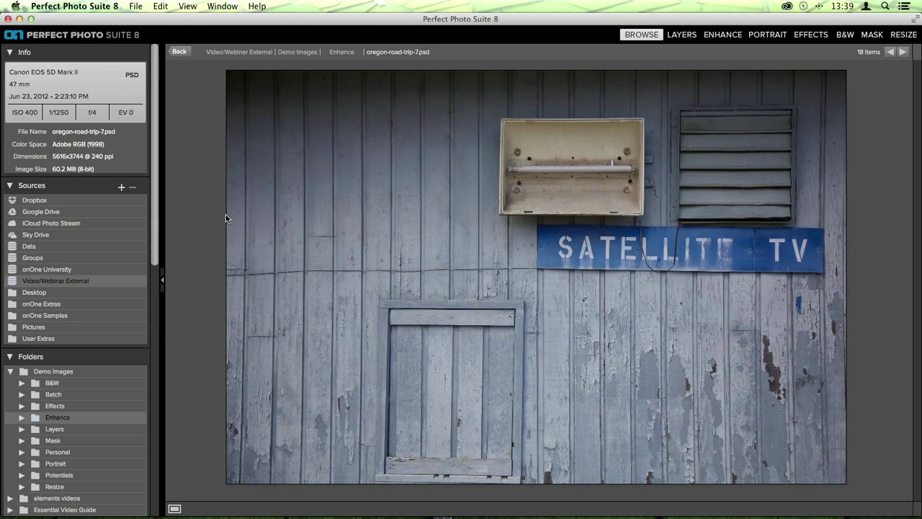
key("Escape")
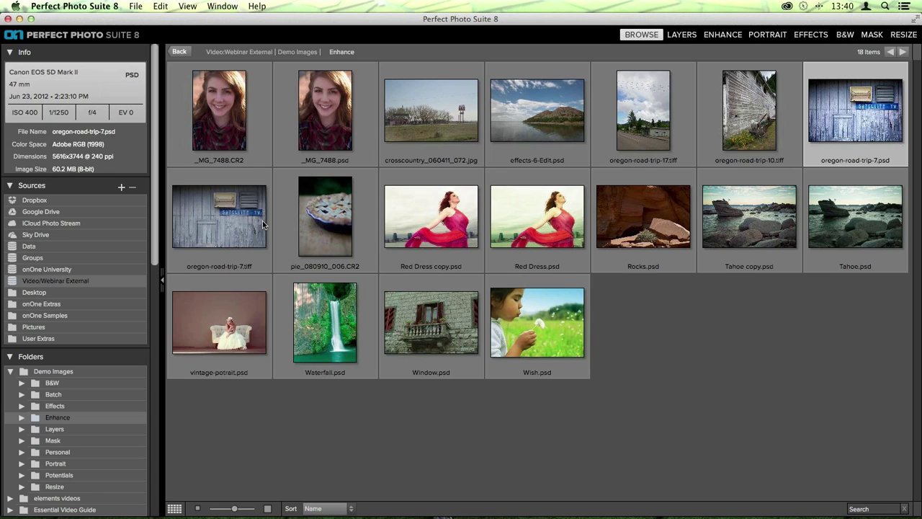
Open a copy of pie_080910_006.CR2 in Enhance as an 8 bit Photoshop file in Adobe RGB (1998) at 240 pixels/inch
left_click(325, 224)
double_click(346, 206)
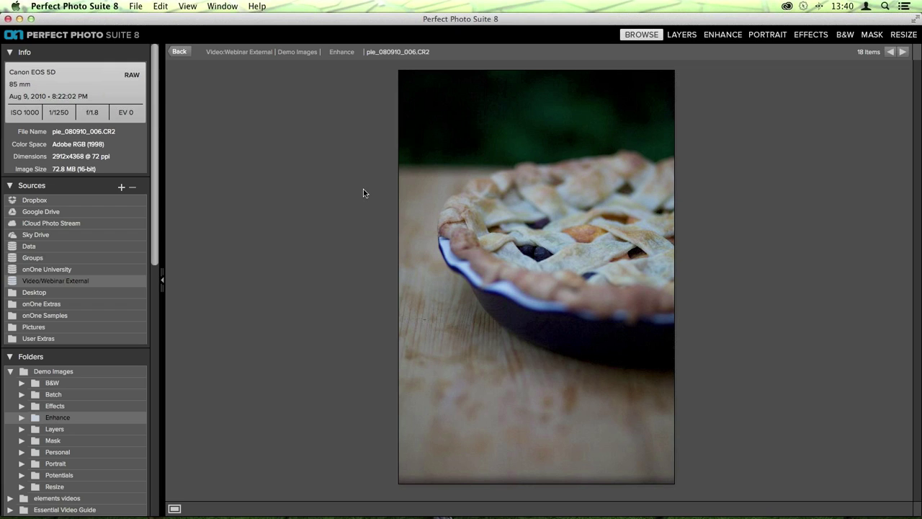
left_click(714, 36)
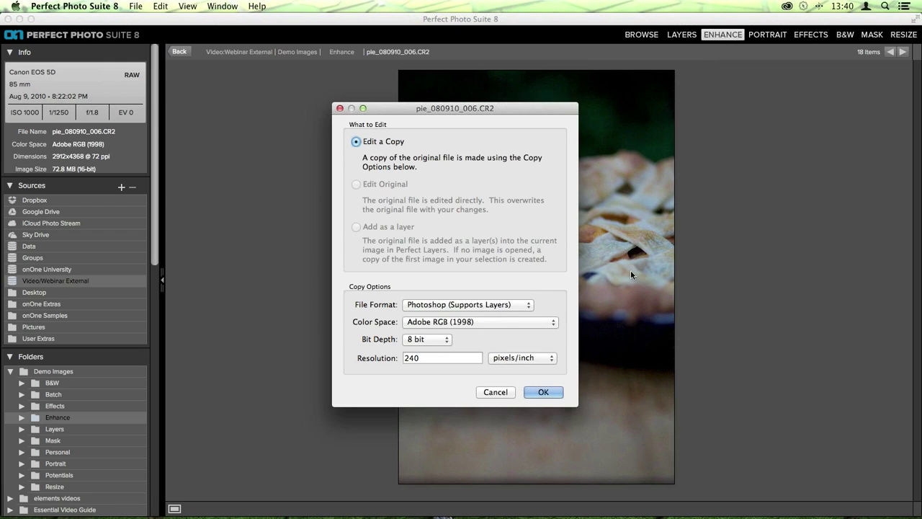
left_click(545, 393)
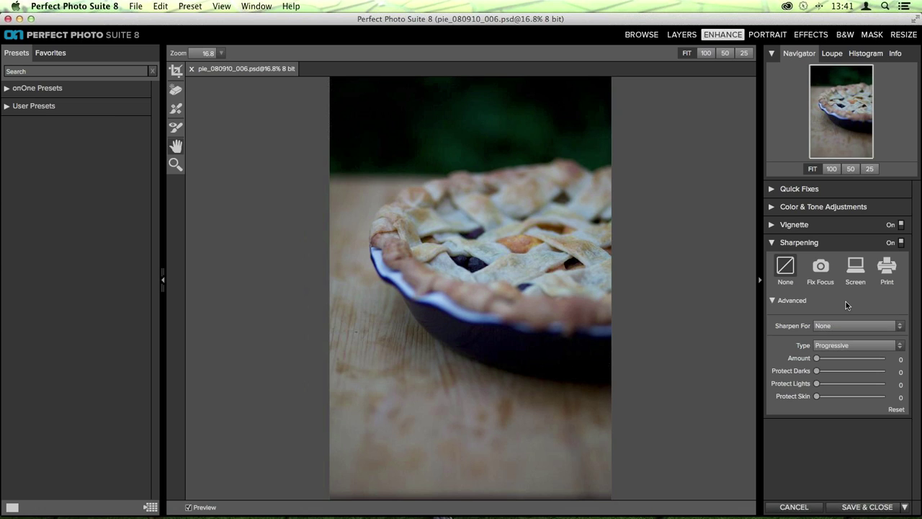
Look through the Corrections presets in the onOne Presets for the pie photo
left_click(27, 90)
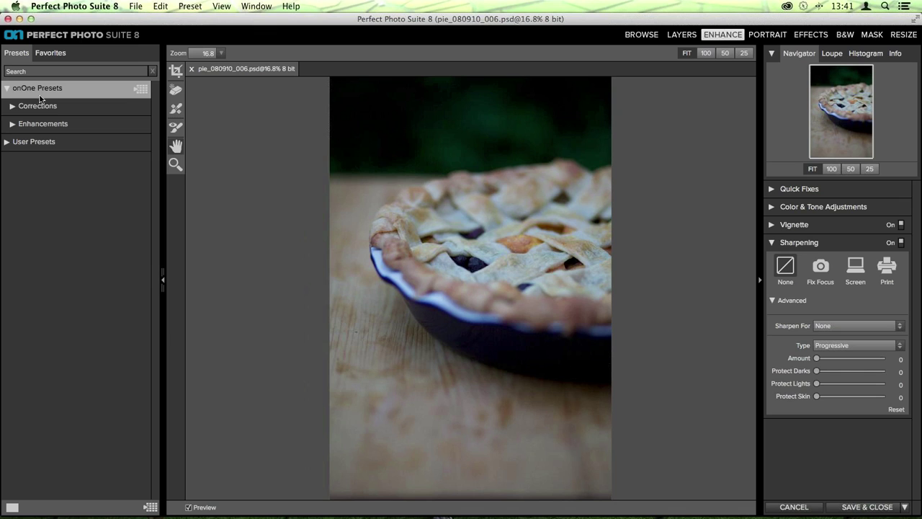
left_click(68, 108)
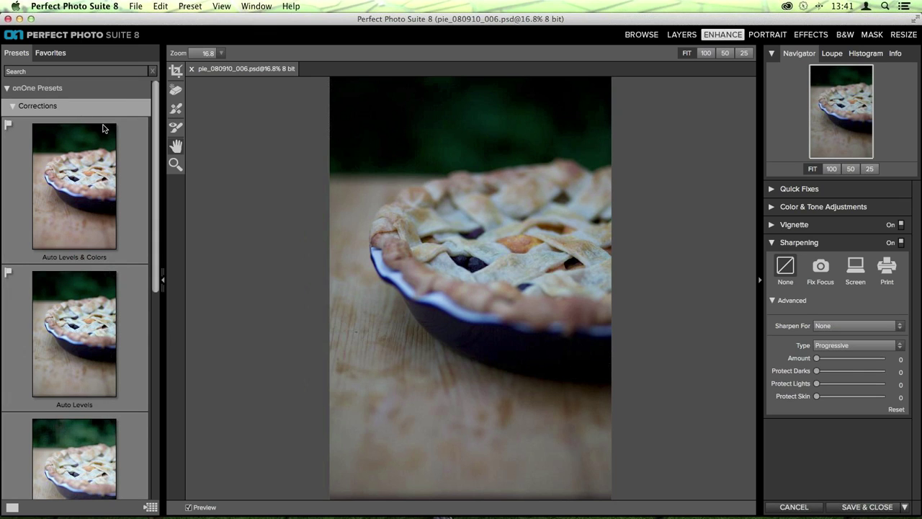
scroll(137, 142, "down", 5)
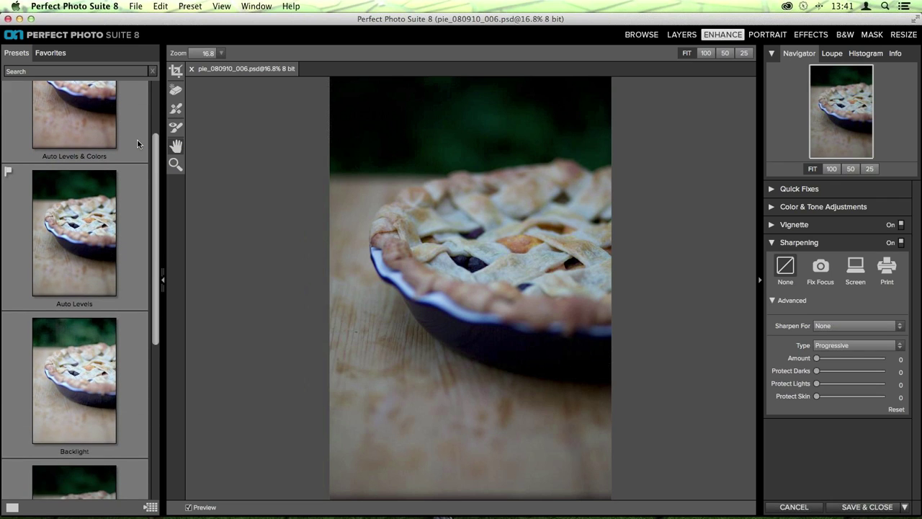
scroll(137, 144, "down", 8)
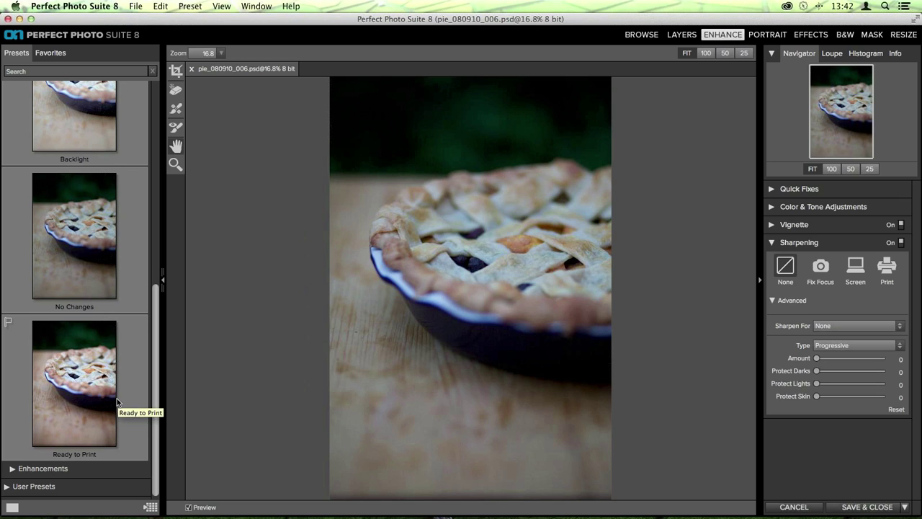
scroll(117, 399, "down", 1)
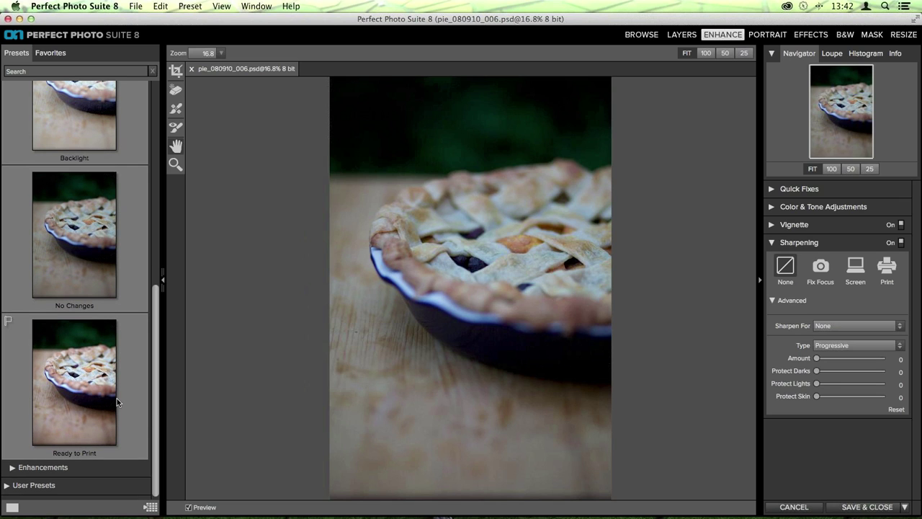
scroll(116, 398, "up", 15)
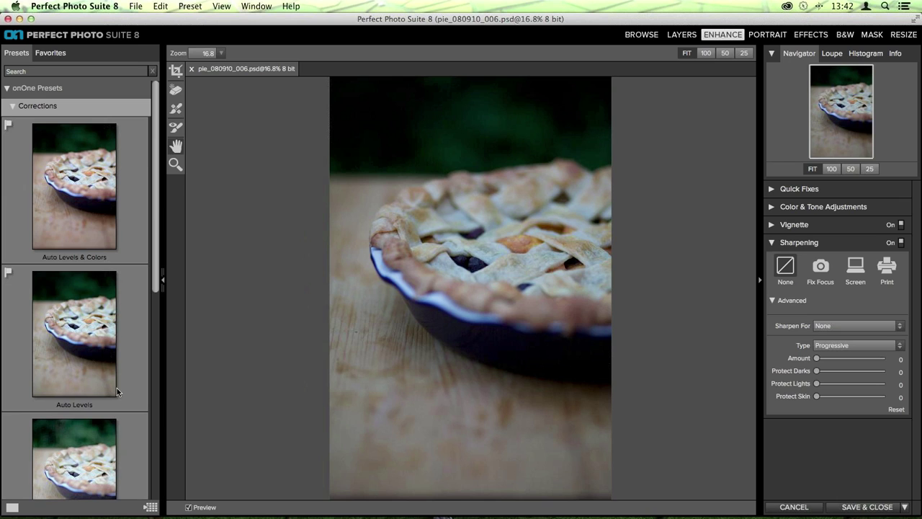
Try the Cool Night and HDR Look presets from the Enhancements category on the pie photo
left_click(48, 113)
left_click(58, 128)
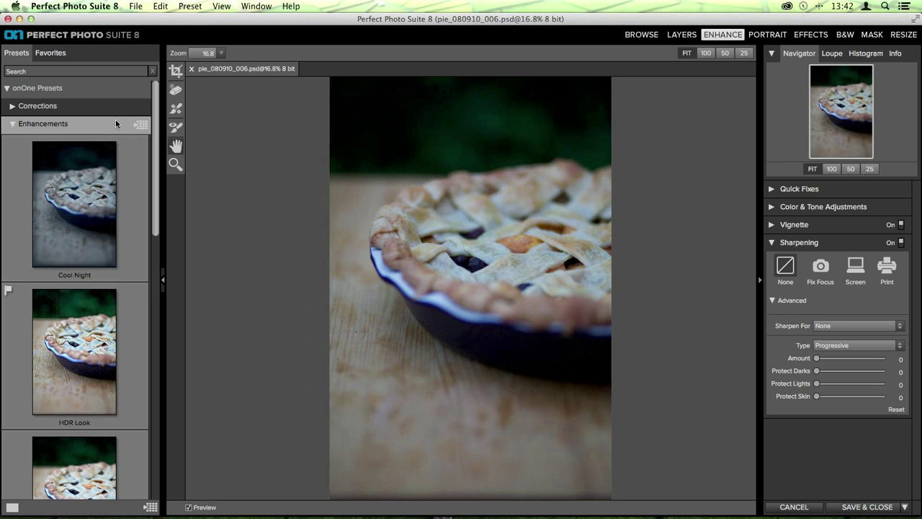
left_click(92, 199)
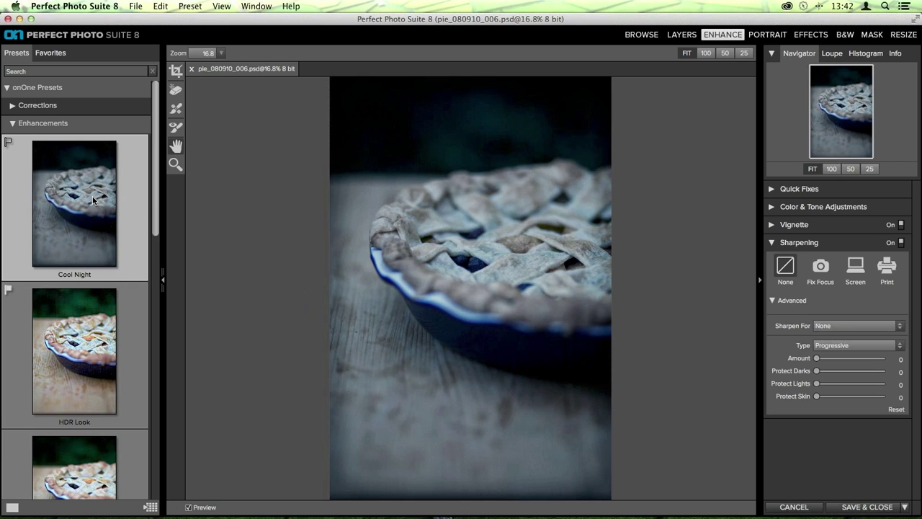
scroll(92, 196, "down", 3)
left_click(98, 248)
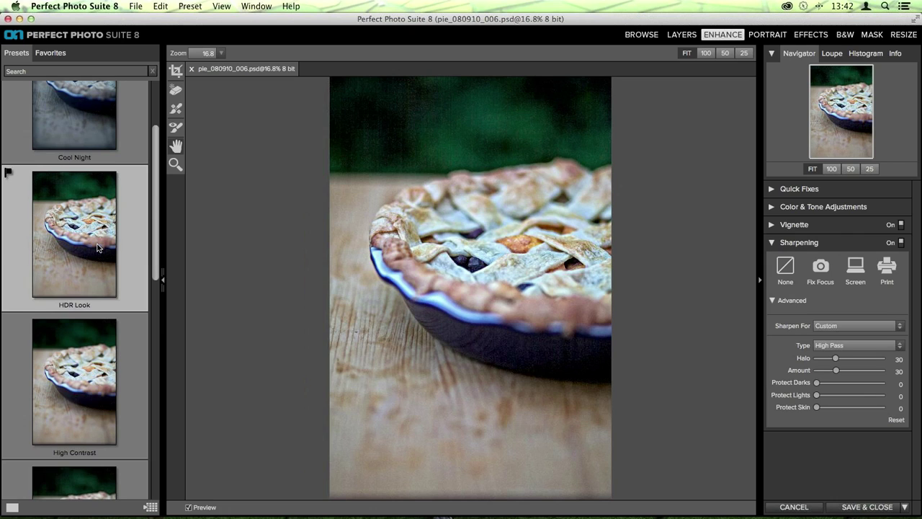
Try the Magic Landscape preset on the pie photo and replace it with Vintage Warm
scroll(98, 248, "down", 10)
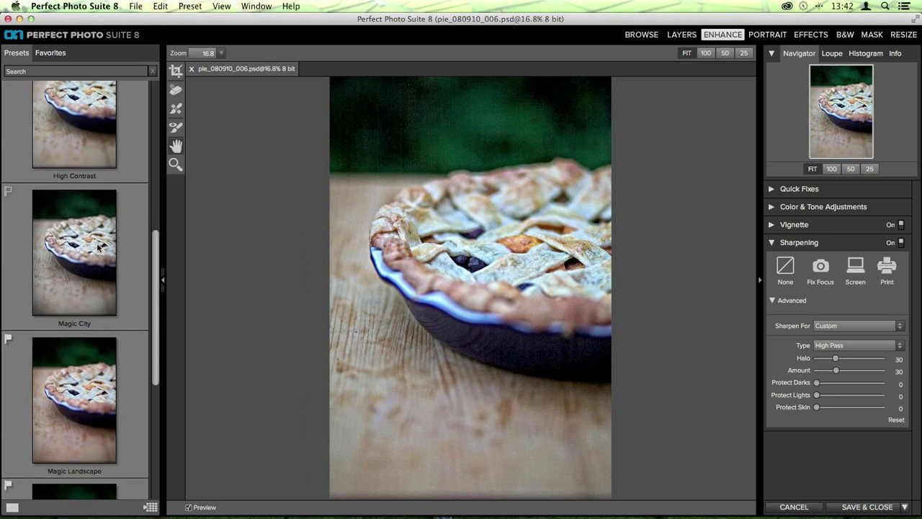
scroll(97, 247, "down", 10)
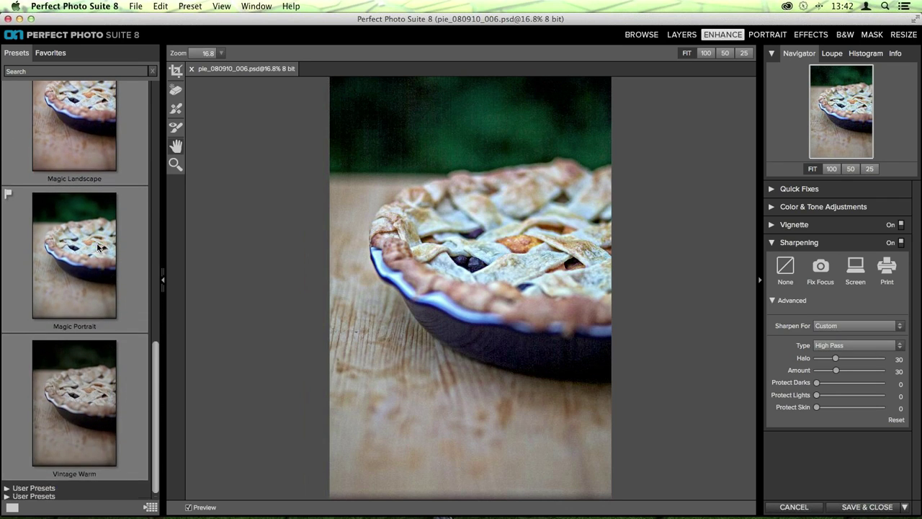
scroll(98, 247, "up", 3)
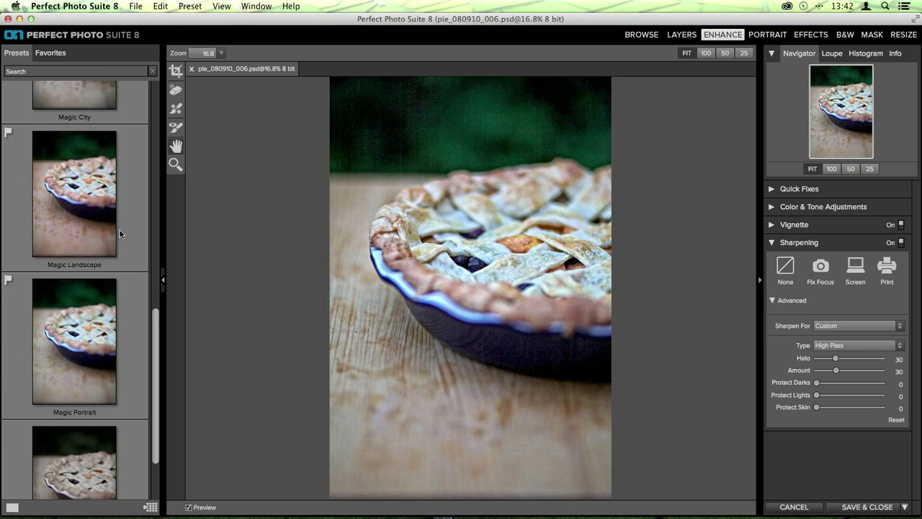
left_click(104, 185)
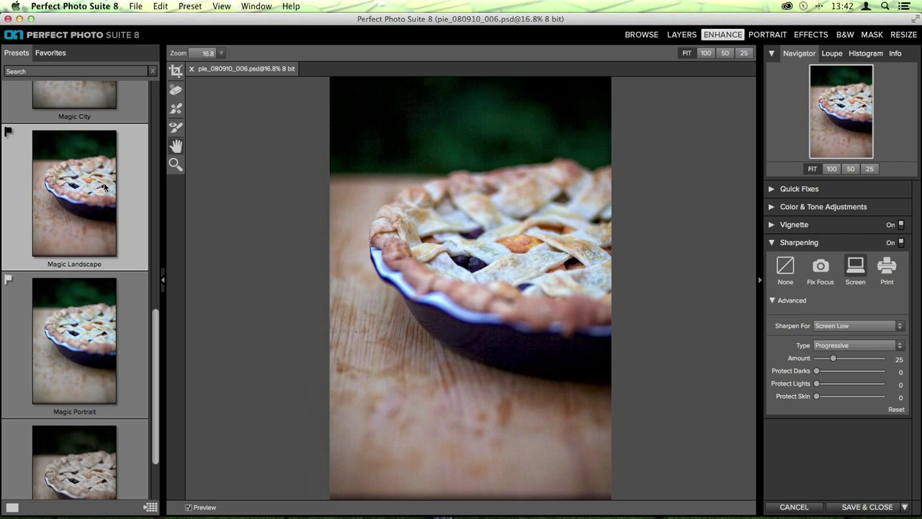
scroll(104, 186, "down", 3)
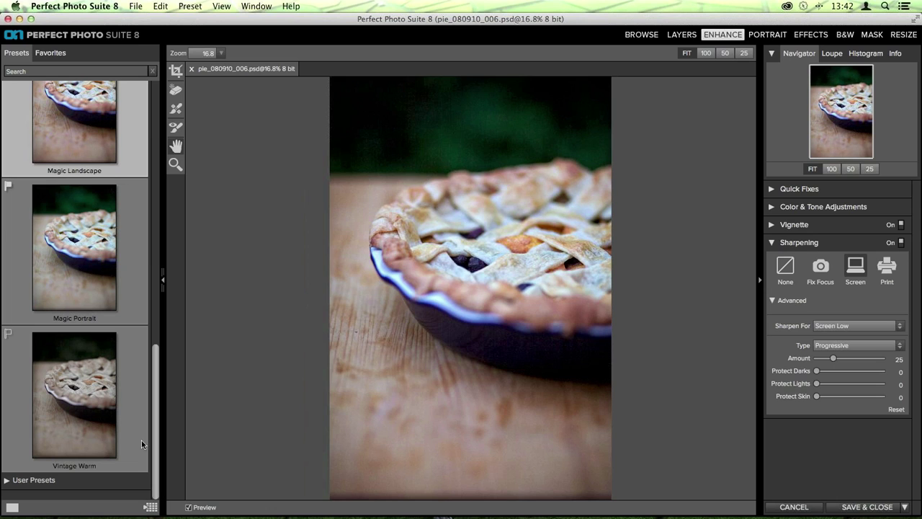
left_click(90, 414)
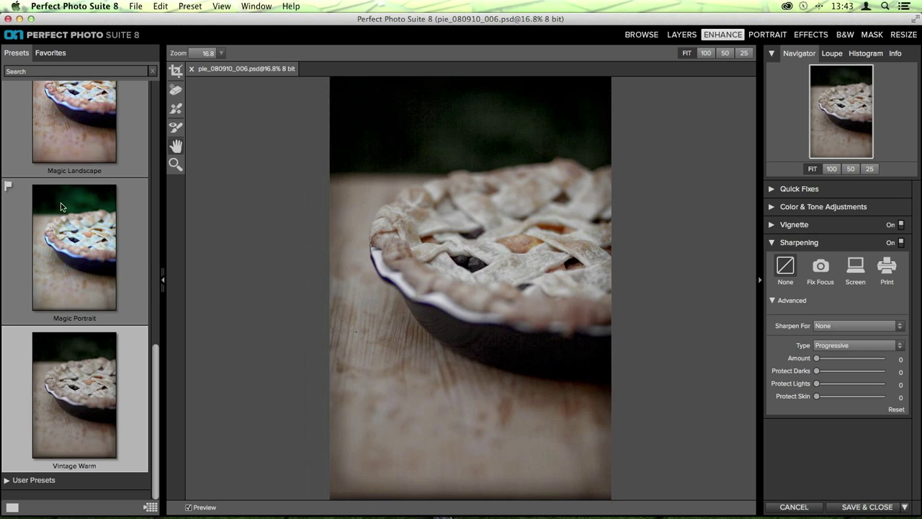
Crop the pie photo to 2912 by 2880 pixels, trimming the dark background above and the empty table below the pie
left_click(178, 76)
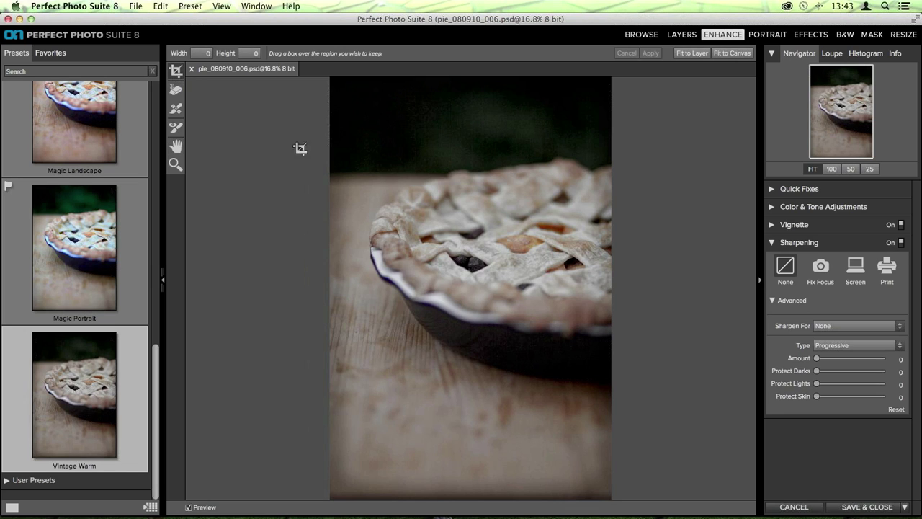
left_click_drag(333, 130, 654, 398)
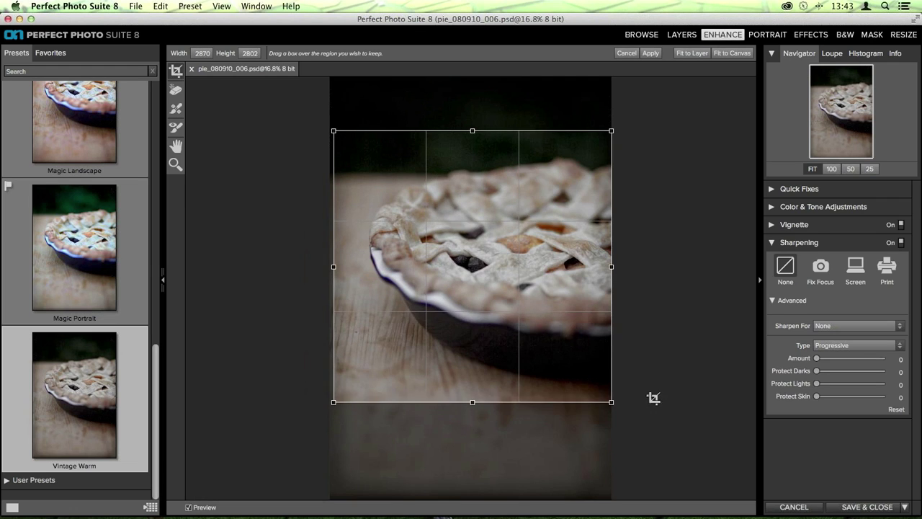
left_click_drag(452, 207, 452, 218)
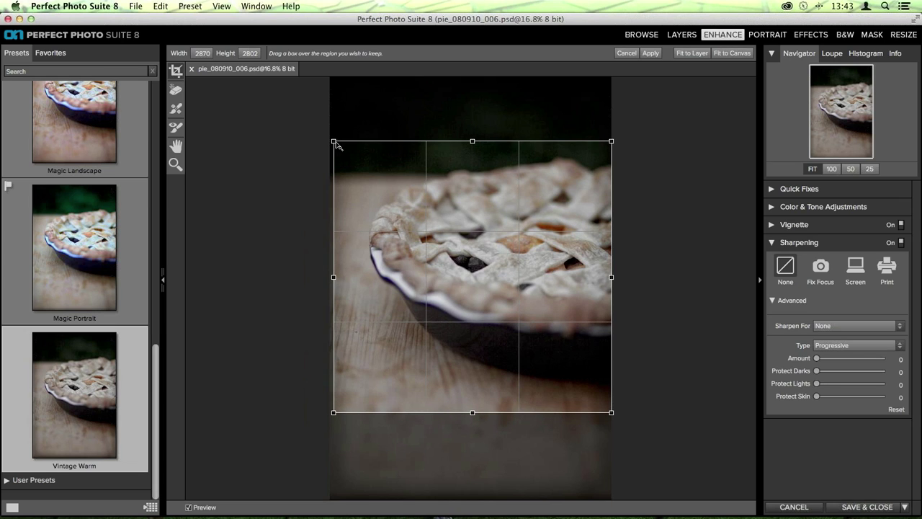
left_click_drag(333, 142, 327, 137)
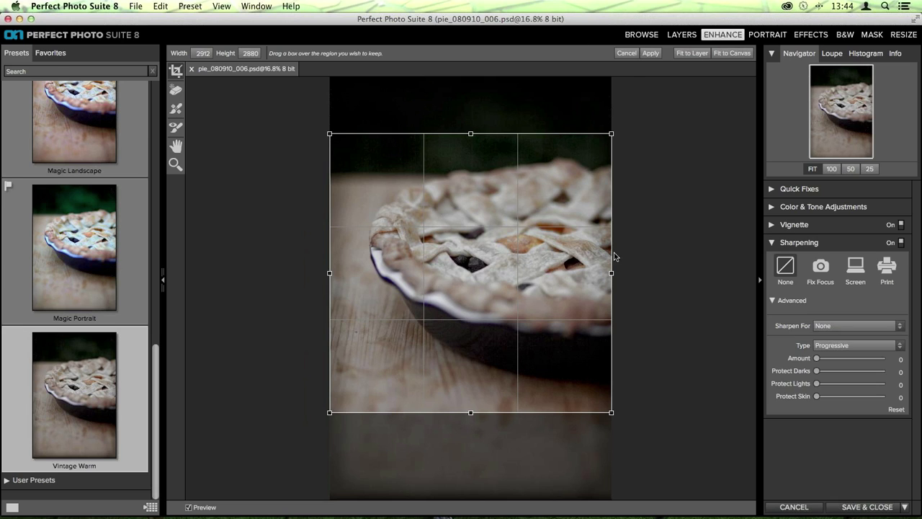
left_click(650, 53)
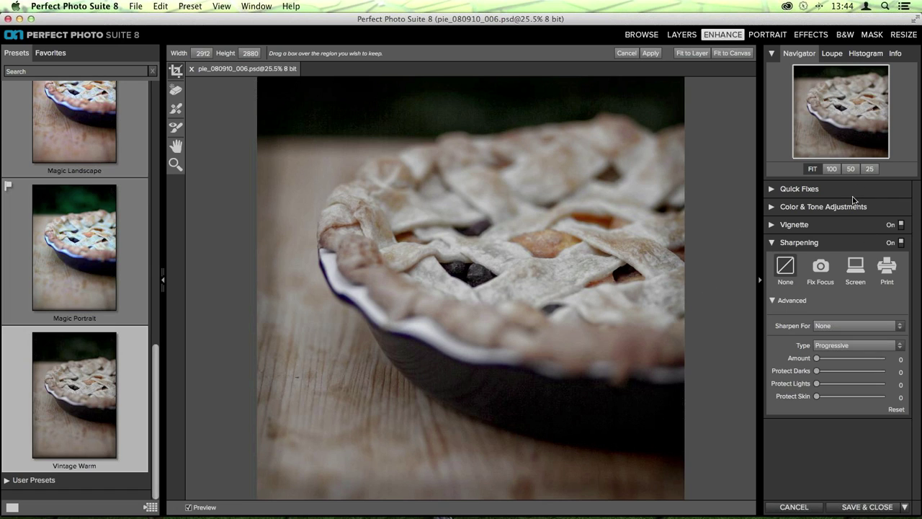
In Color & Tone Adjustments, set Whites to 42, Blacks to 4, Detail to 12, Vibrance to -22 and Temperature to 60
left_click(796, 207)
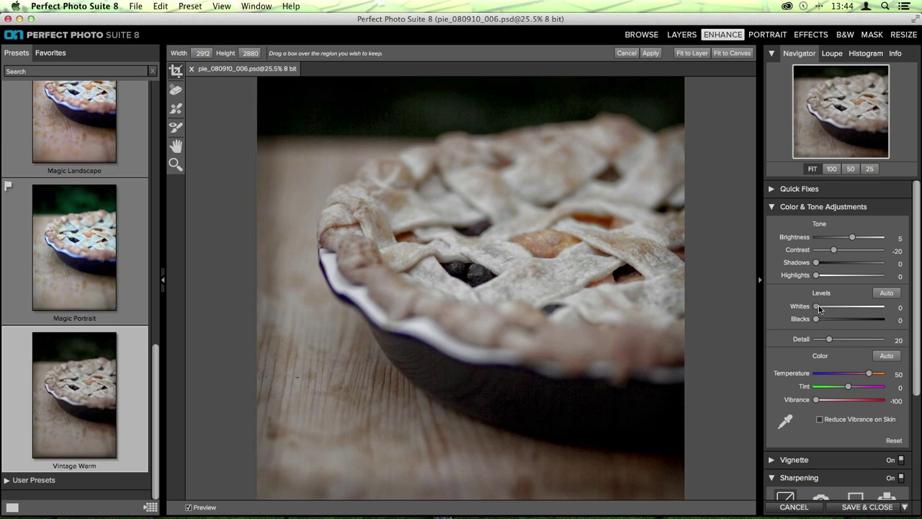
left_click_drag(819, 308, 825, 340)
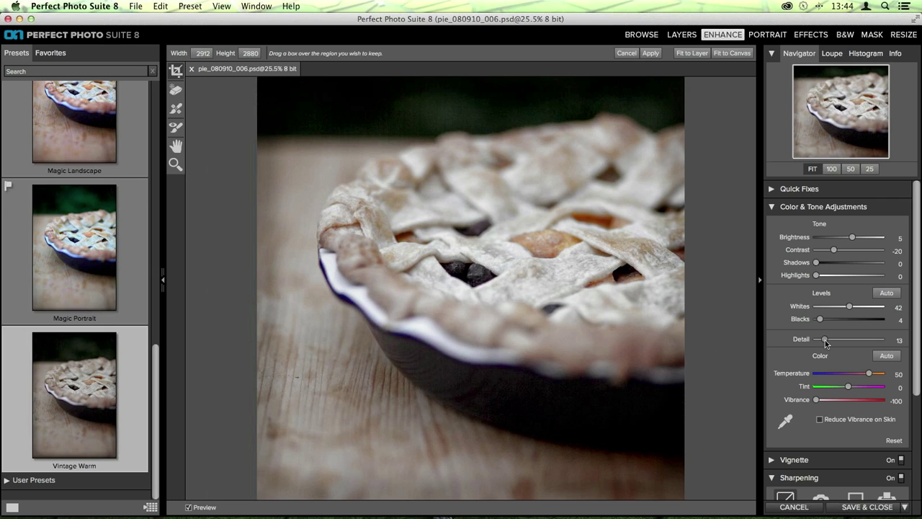
left_click_drag(825, 343, 868, 350)
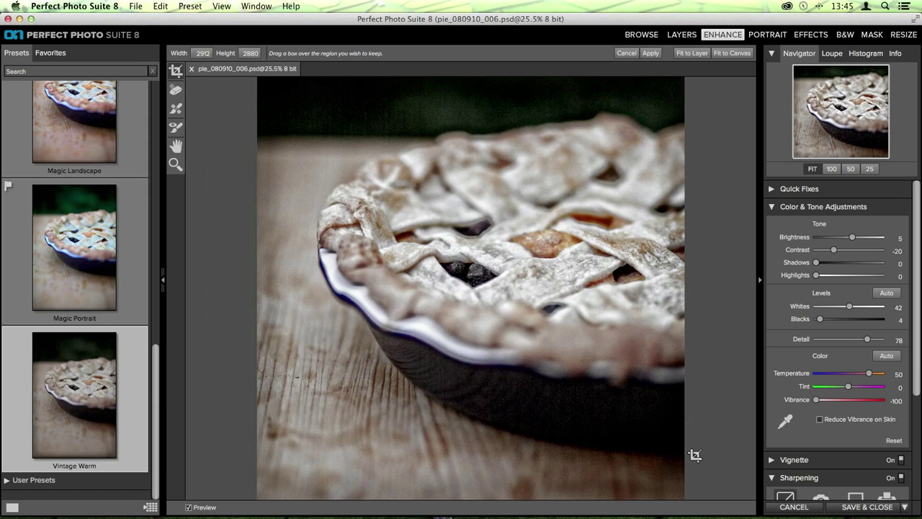
left_click_drag(868, 340, 825, 343)
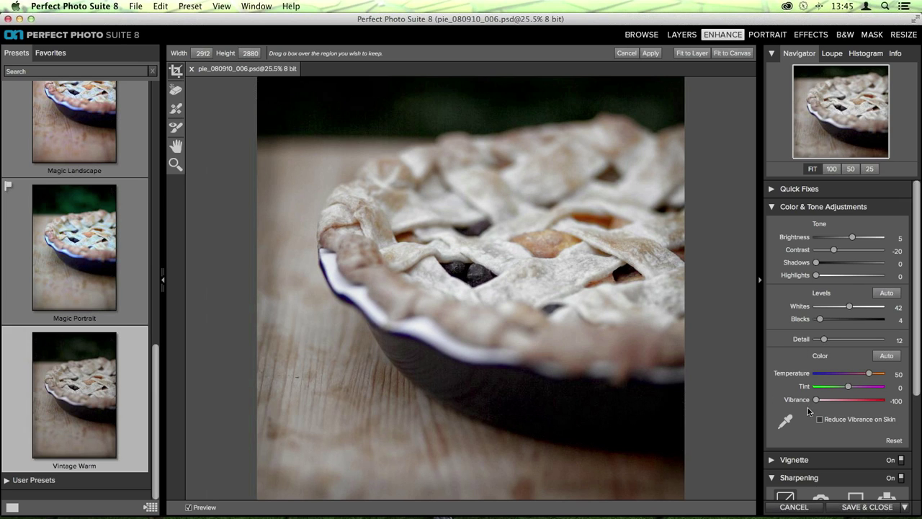
left_click_drag(818, 397, 841, 401)
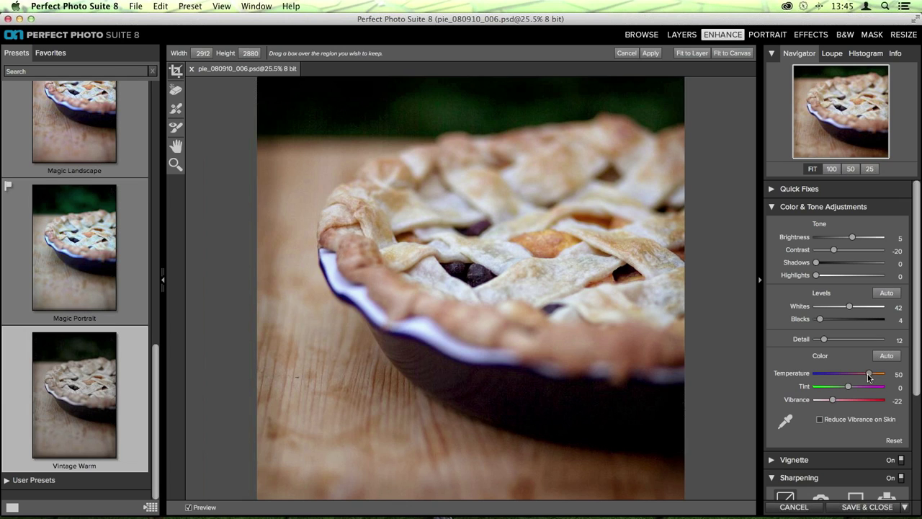
left_click_drag(869, 377, 872, 374)
Adjust the vignette to Brightness -100, Size 43, Feather 45 and Roundness -46
scroll(849, 353, "down", 4)
left_click(790, 307)
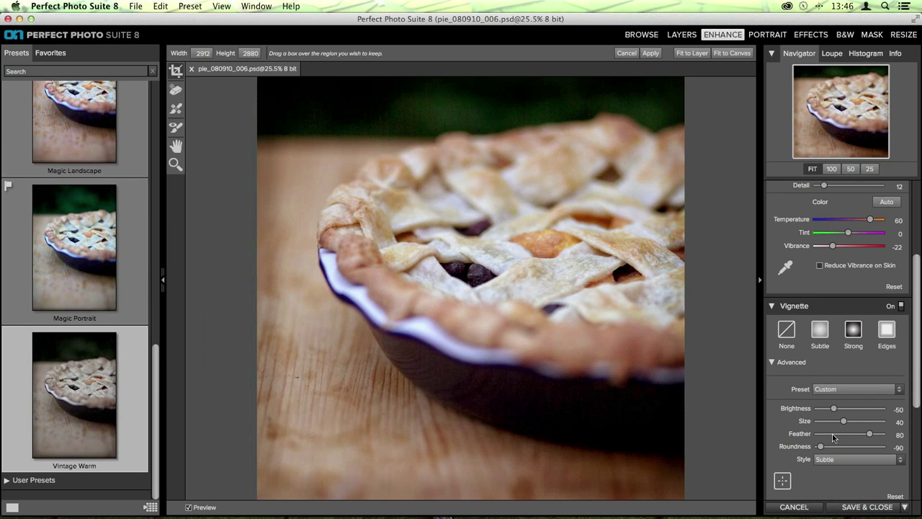
left_click_drag(869, 433, 793, 433)
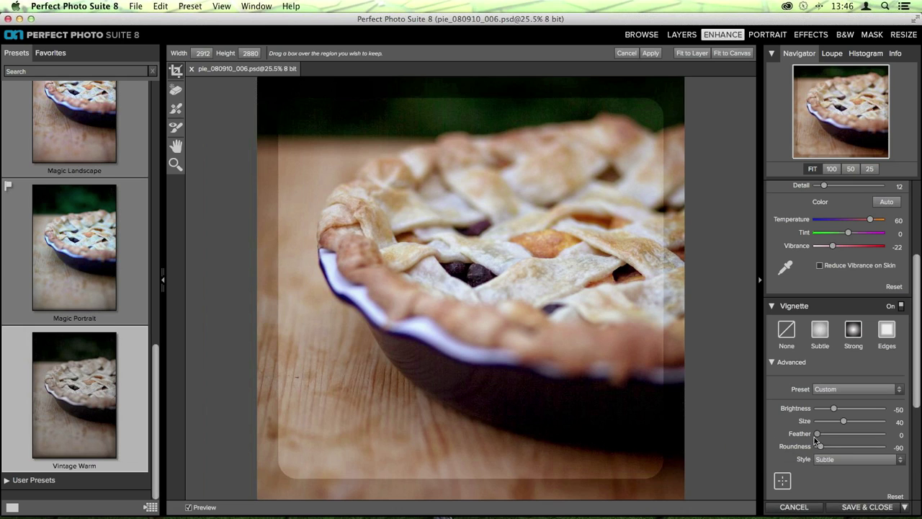
left_click_drag(817, 433, 834, 446)
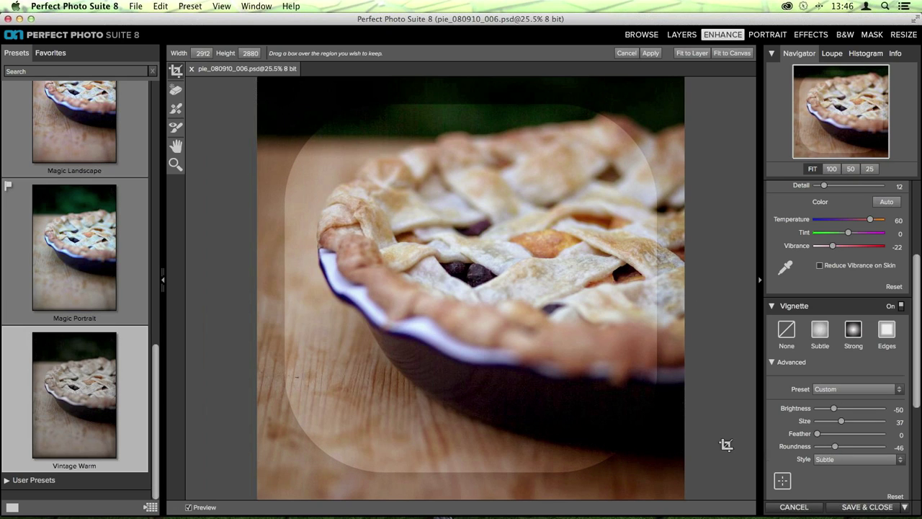
mouse_move(840, 422)
left_mouse_down()
mouse_move(848, 425)
mouse_move(835, 434)
mouse_move(846, 434)
mouse_move(815, 408)
mouse_move(845, 424)
left_mouse_up()
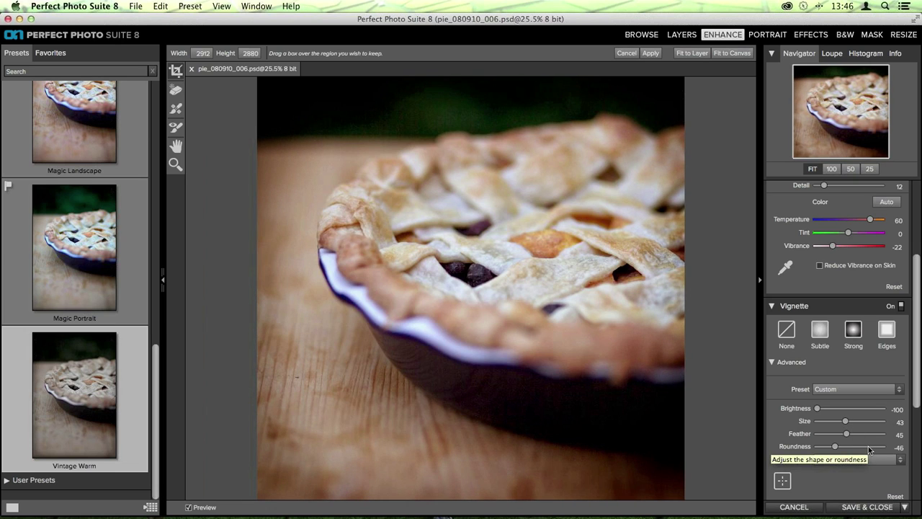
Collapse the vignette and color adjustments and apply Screen Low sharpening with an Amount of 25
scroll(830, 403, "down", 5)
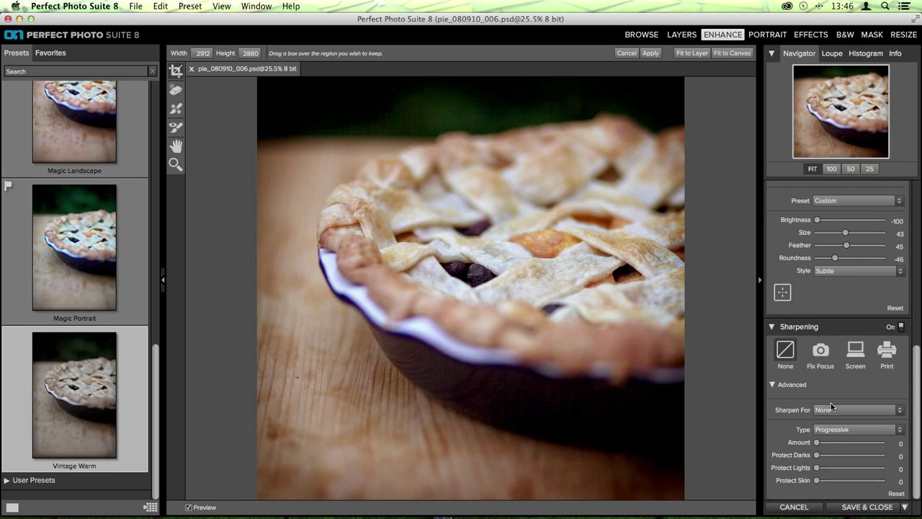
scroll(830, 405, "up", 4)
left_click(799, 267)
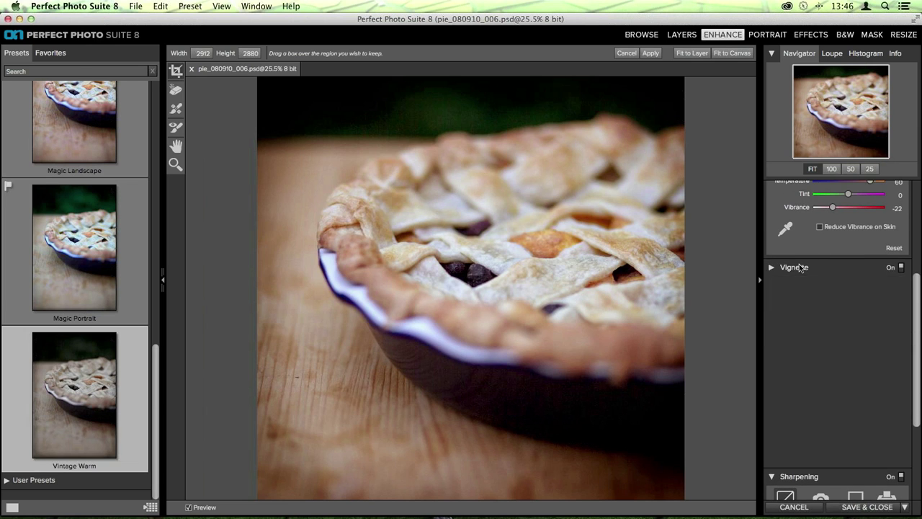
scroll(816, 244, "up", 5)
left_click(789, 206)
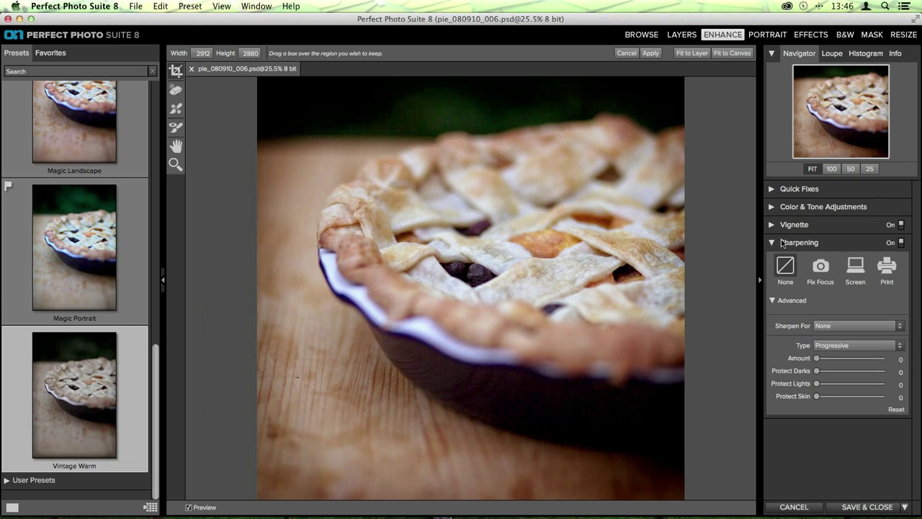
left_click(852, 269)
left_click(853, 267)
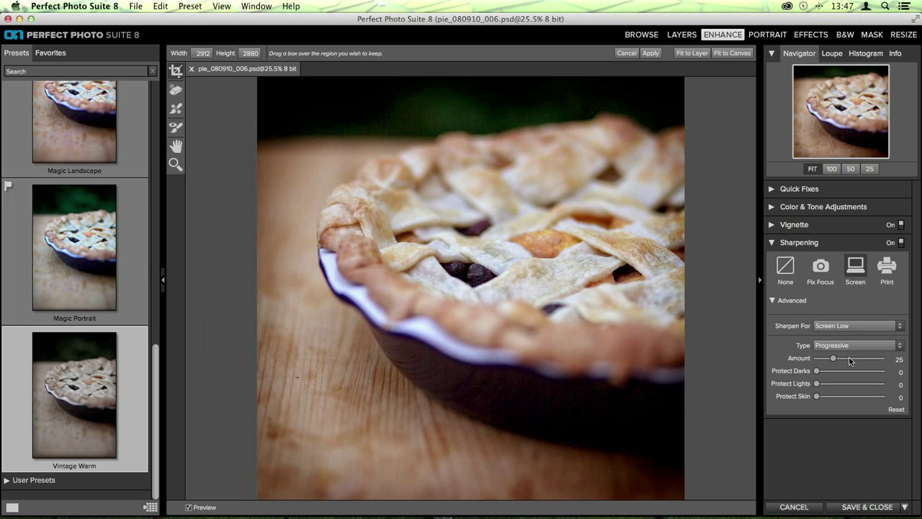
Erase the small dark speck on the wooden table in front of the pie
left_click(176, 89)
left_click_drag(293, 377, 260, 373)
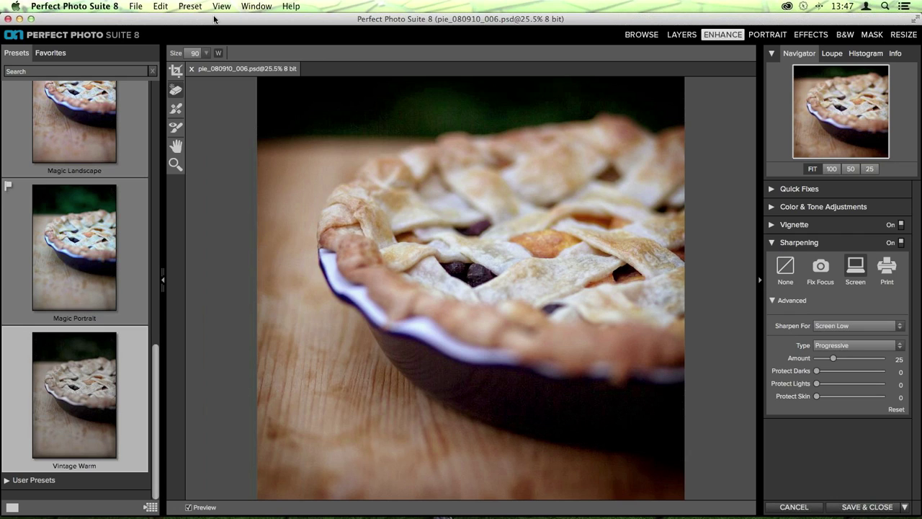
Start a new preset named with the creator's first name plus "Vintage Warm", in a new category named with that first name plus "Enhance Presets"
left_click(192, 6)
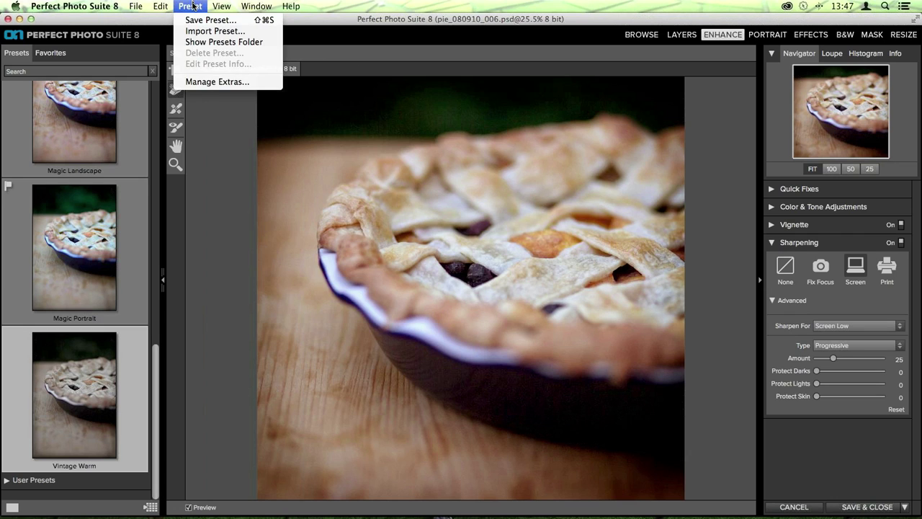
left_click(193, 19)
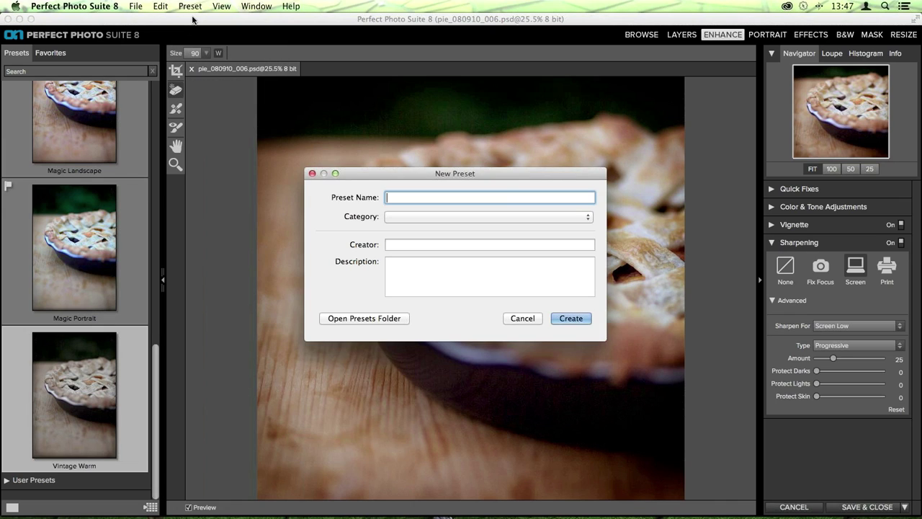
type("Liz's Vintage Warm")
left_click(518, 217)
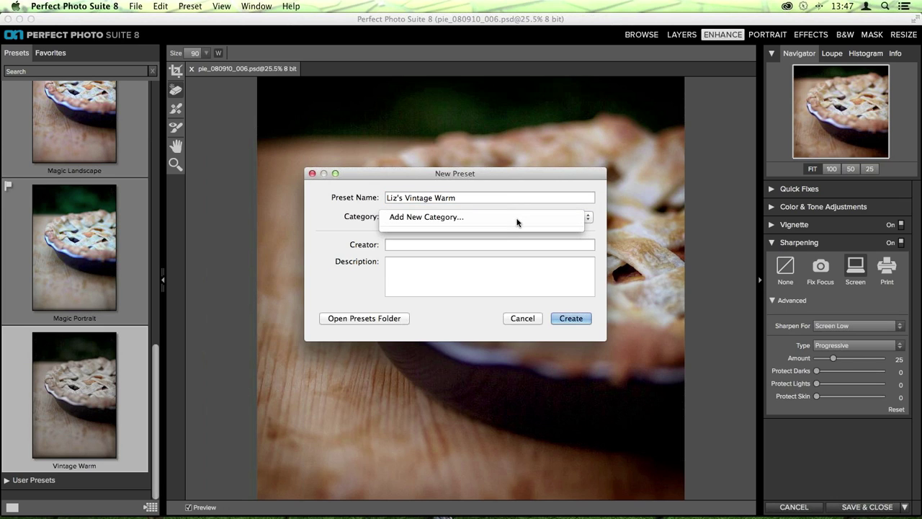
left_click(430, 217)
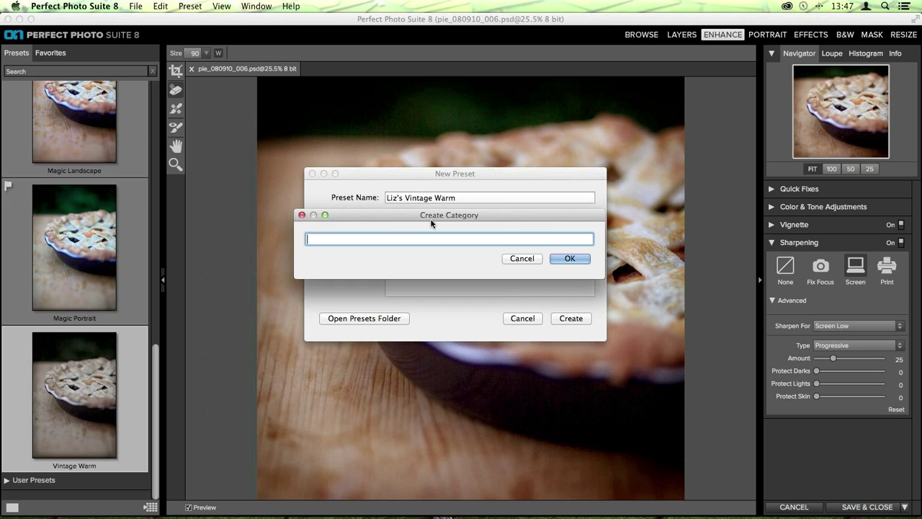
type("Liz's Enhance Presets")
key("Return")
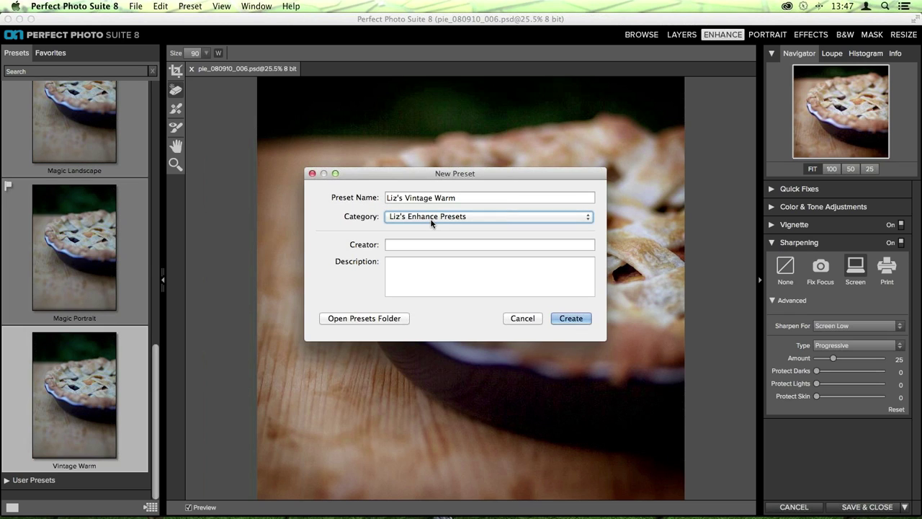
Fill in the creator's name and create the preset
left_click(425, 242)
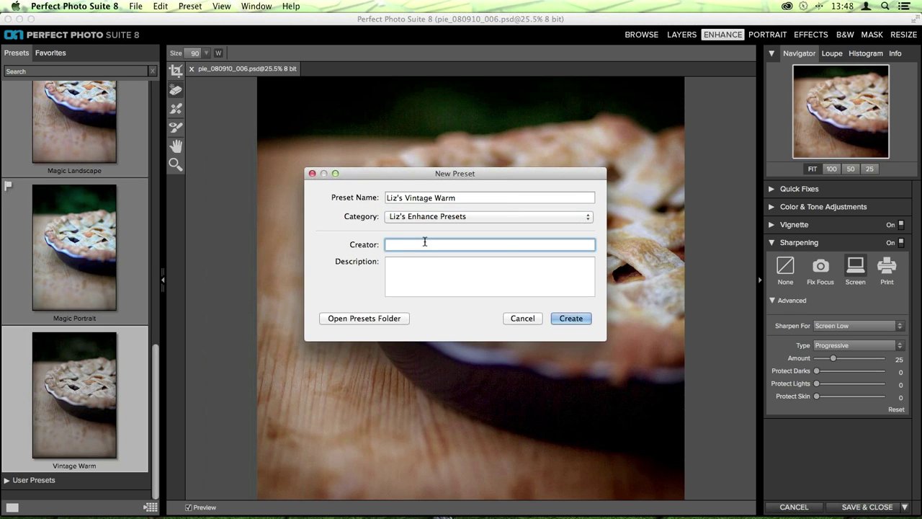
type("liz")
left_click(570, 319)
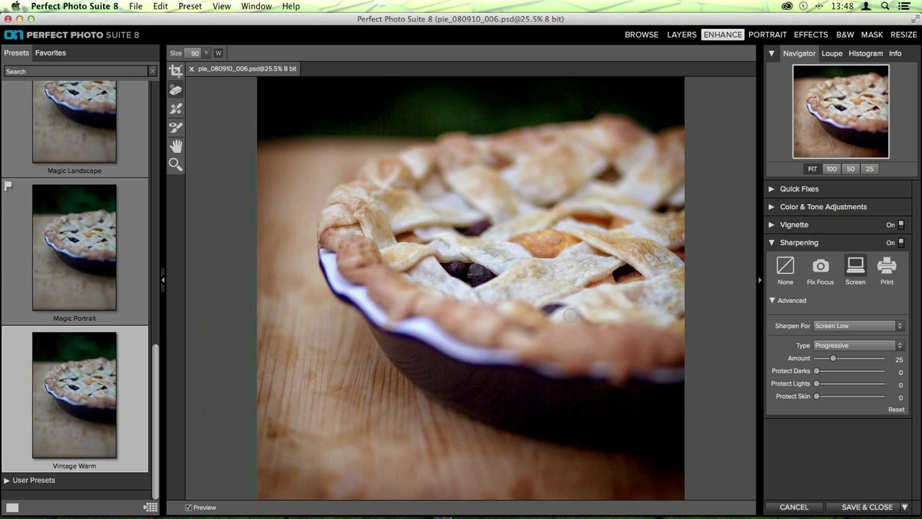
Collapse the onOne Presets and look up the saved preset in its new category under User Presets
scroll(46, 290, "up", 2)
scroll(46, 290, "up", 5)
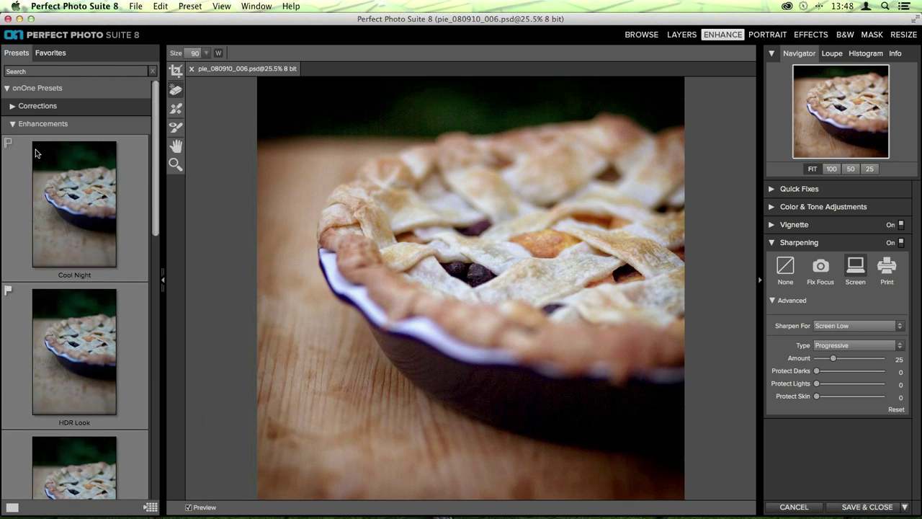
left_click(22, 123)
left_click(22, 88)
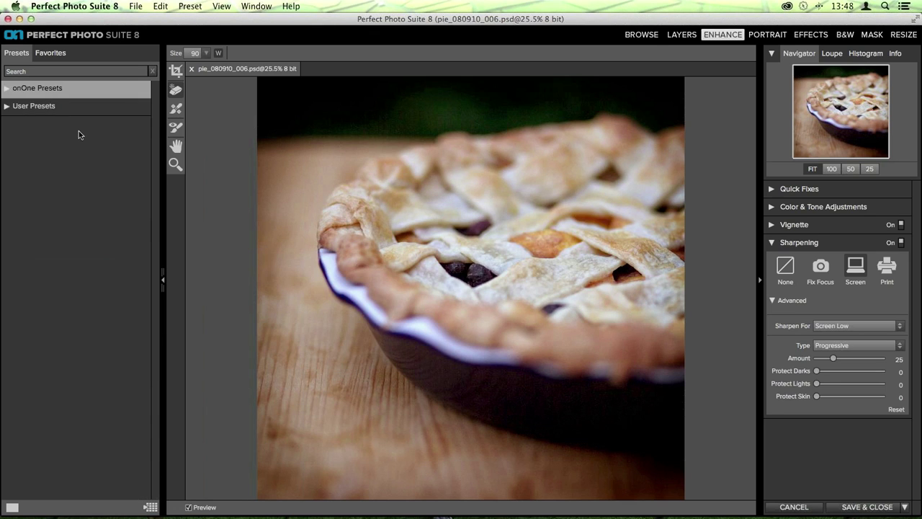
left_click(36, 106)
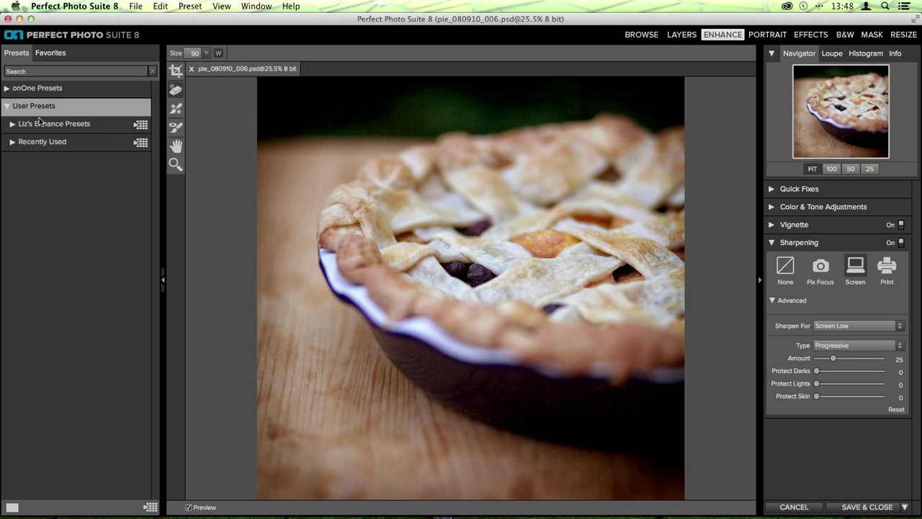
left_click(63, 125)
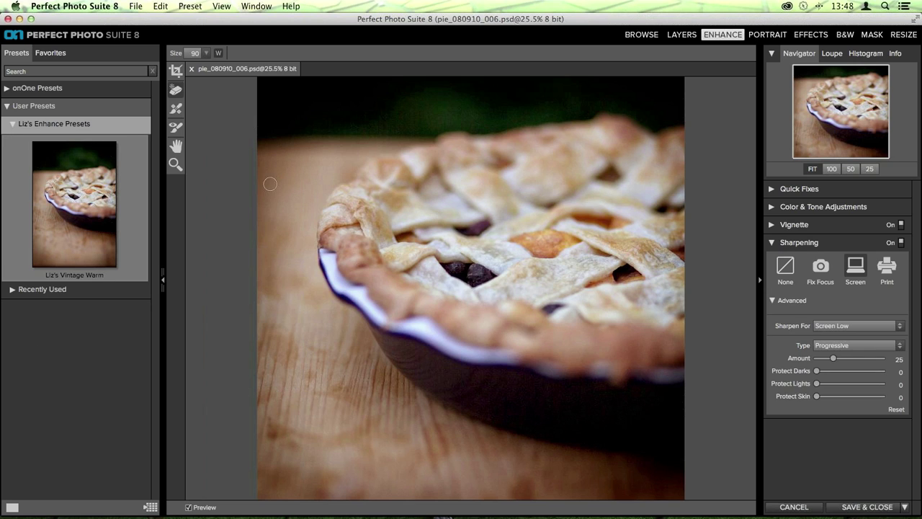
Save and close the edited pie photo
left_click(888, 508)
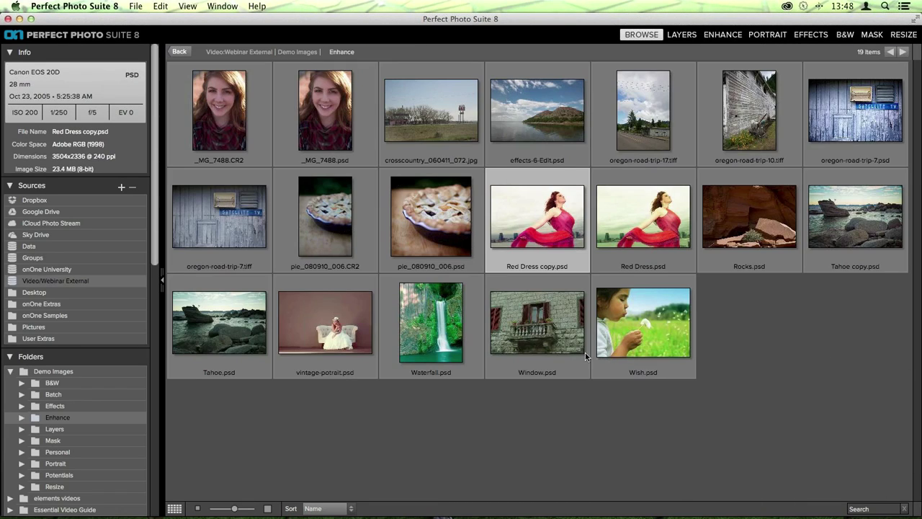
View pie_080910_006.CR2 full size and compare it back and forth with the edited pie_080910_006.psd
left_click(320, 200)
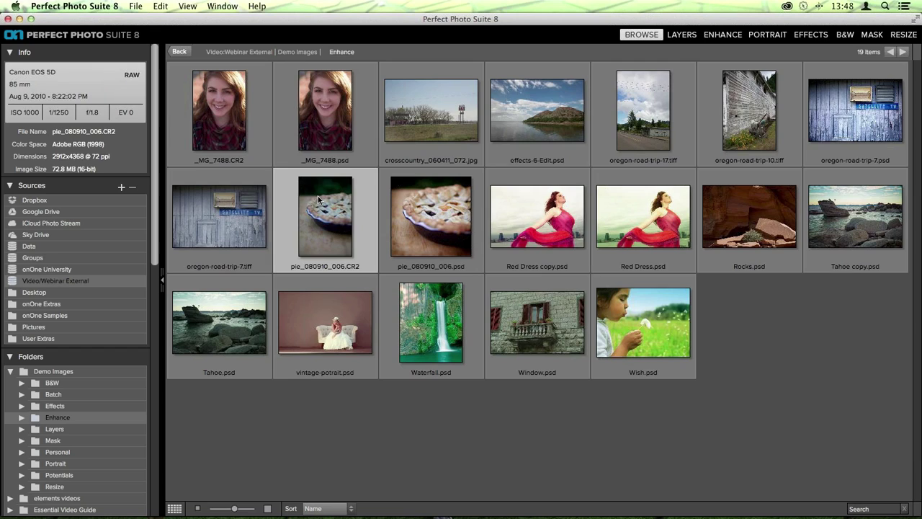
double_click(318, 199)
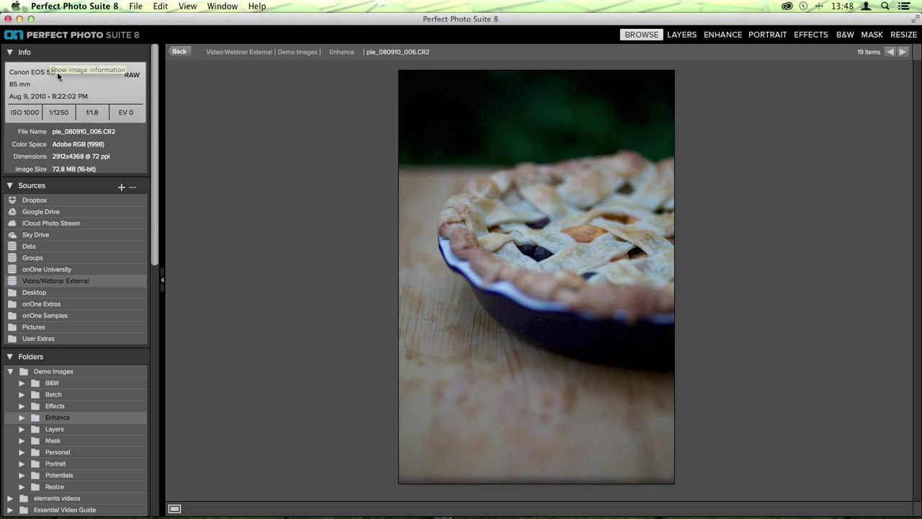
key("Right")
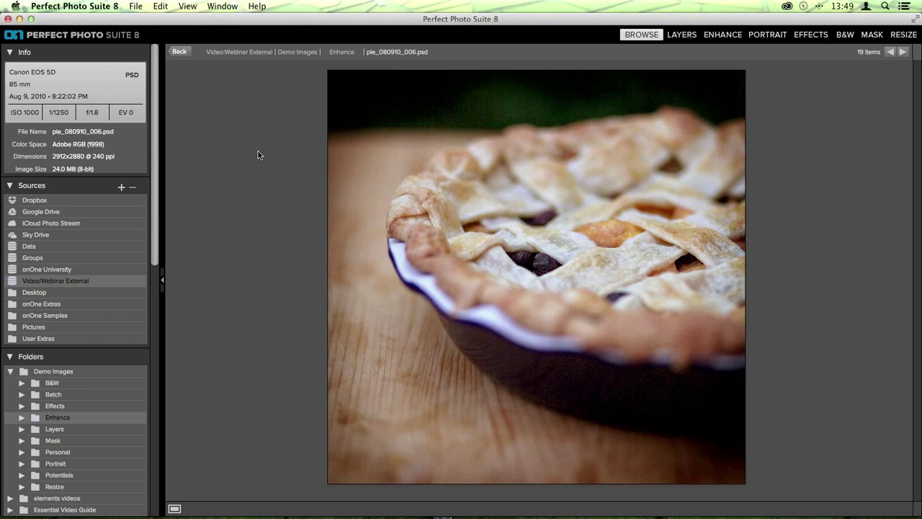
key("Left")
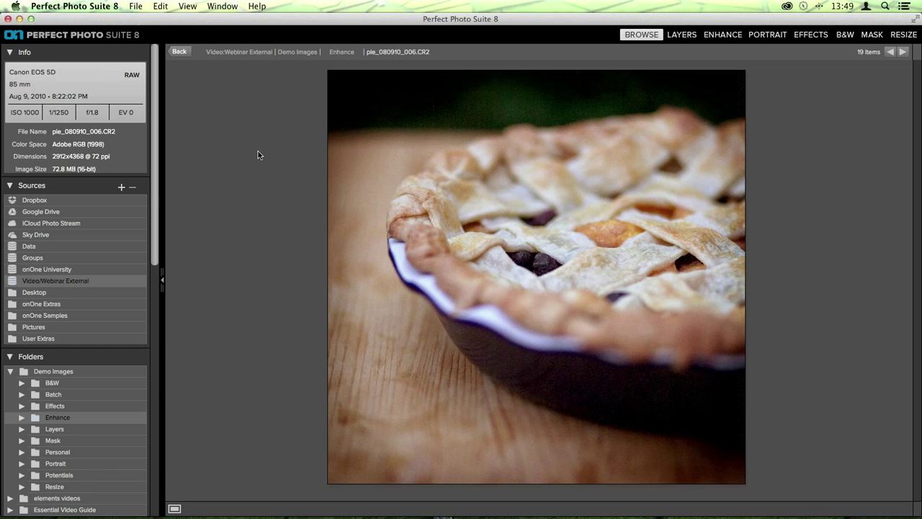
key("Right")
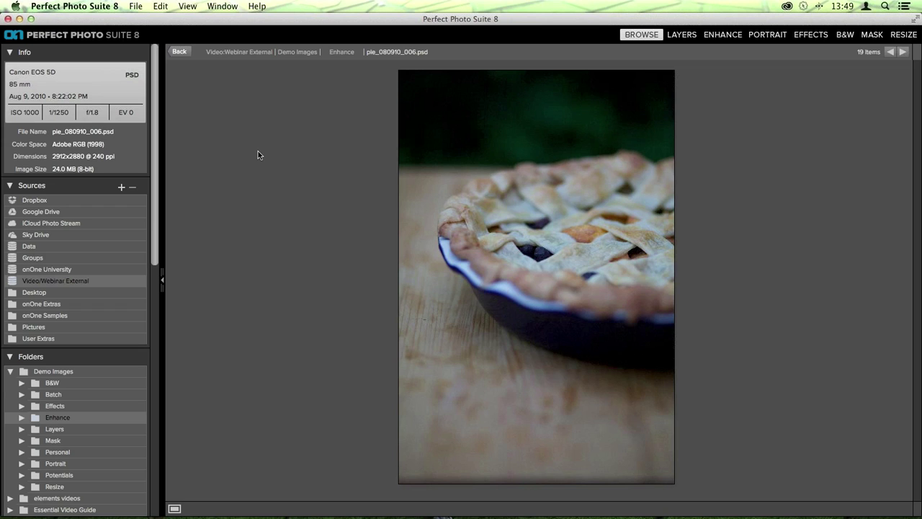
key("Left")
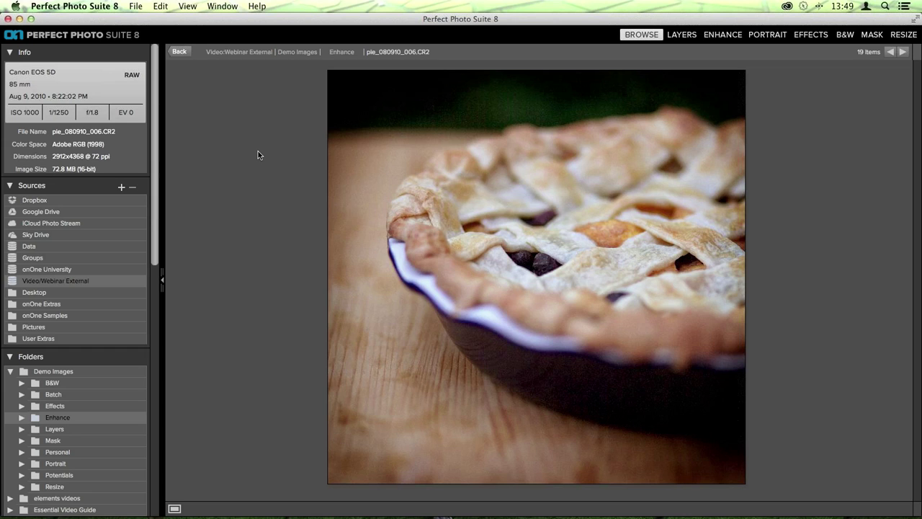
key("Right")
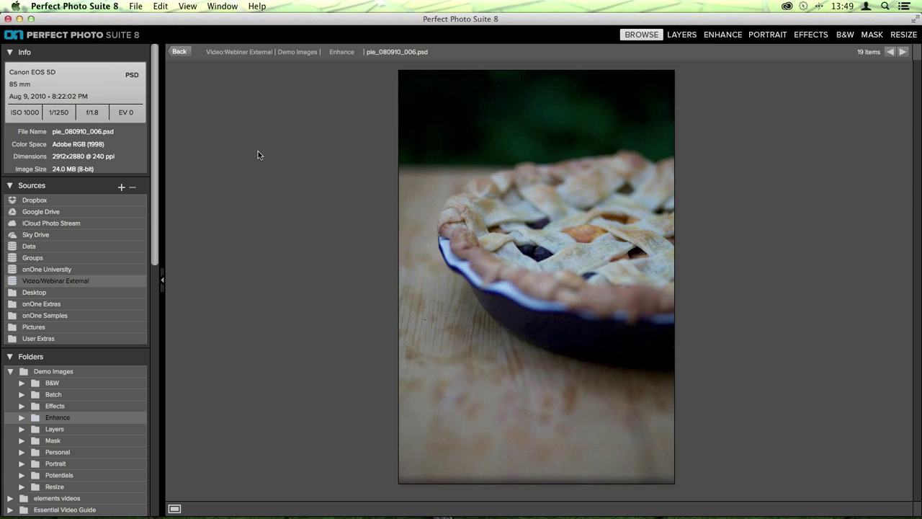